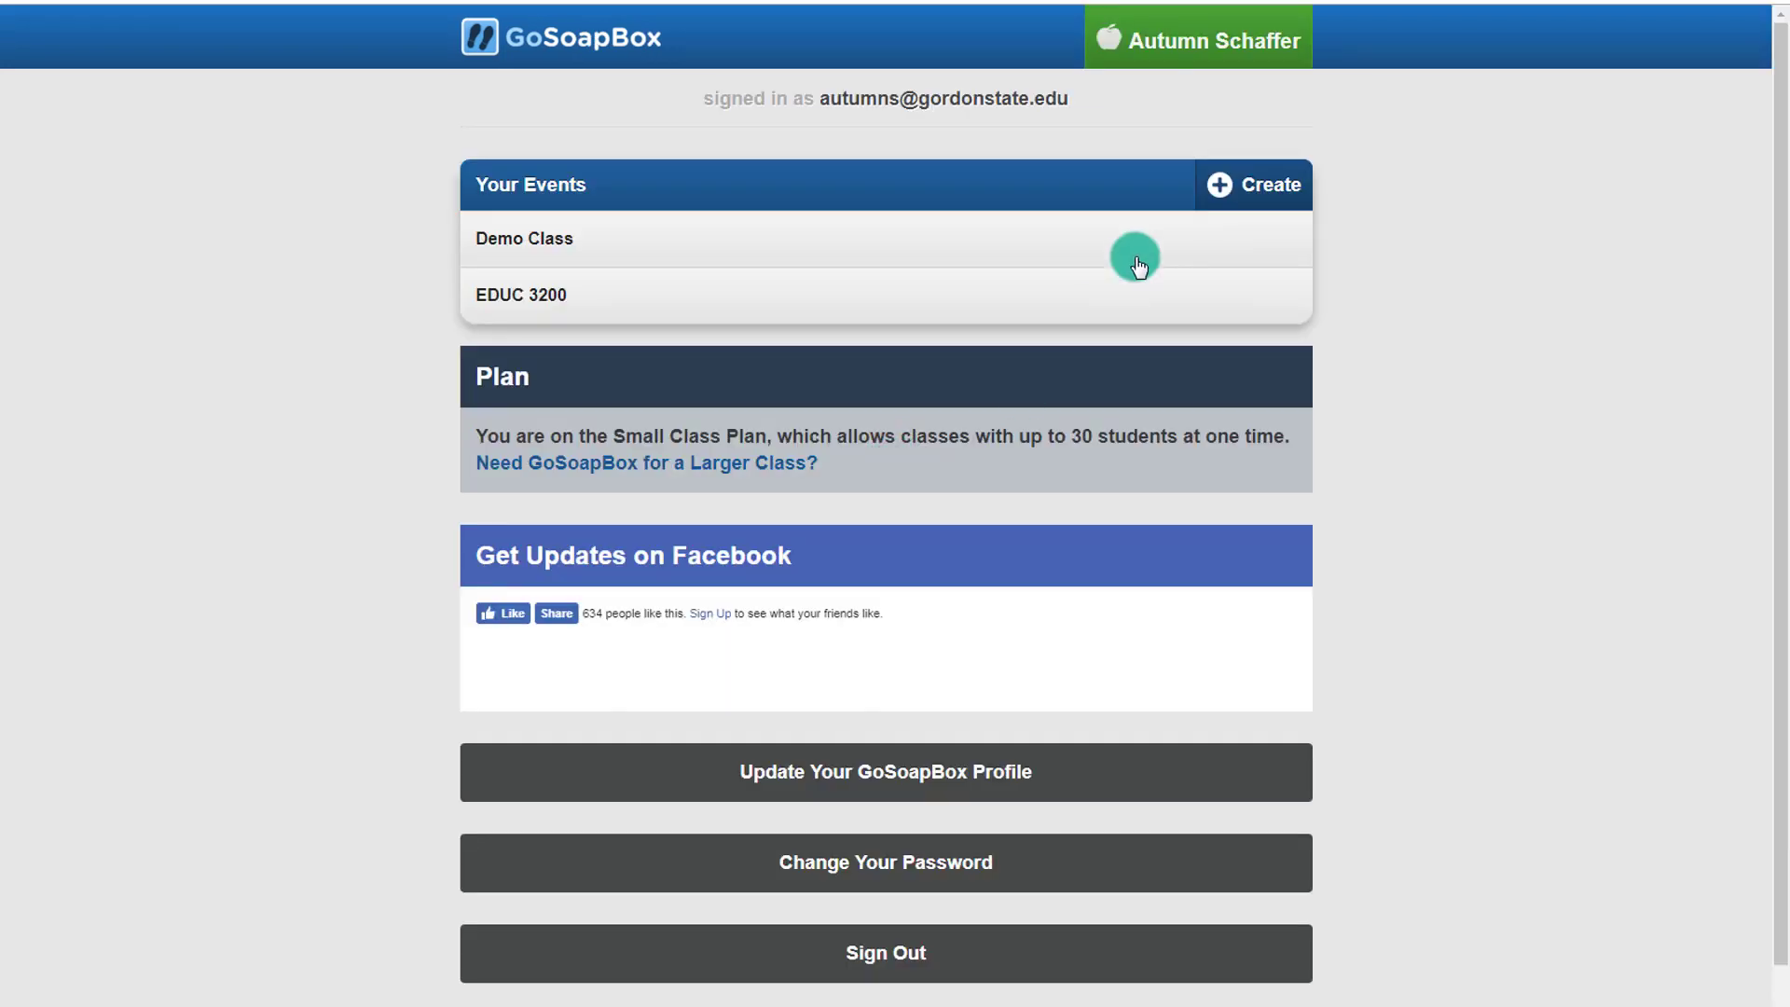
# - Create a new event named "PD for edTech", highlight its access code, and proceed to the event page
pyautogui.click(1248, 198)
pyautogui.click(908, 358)
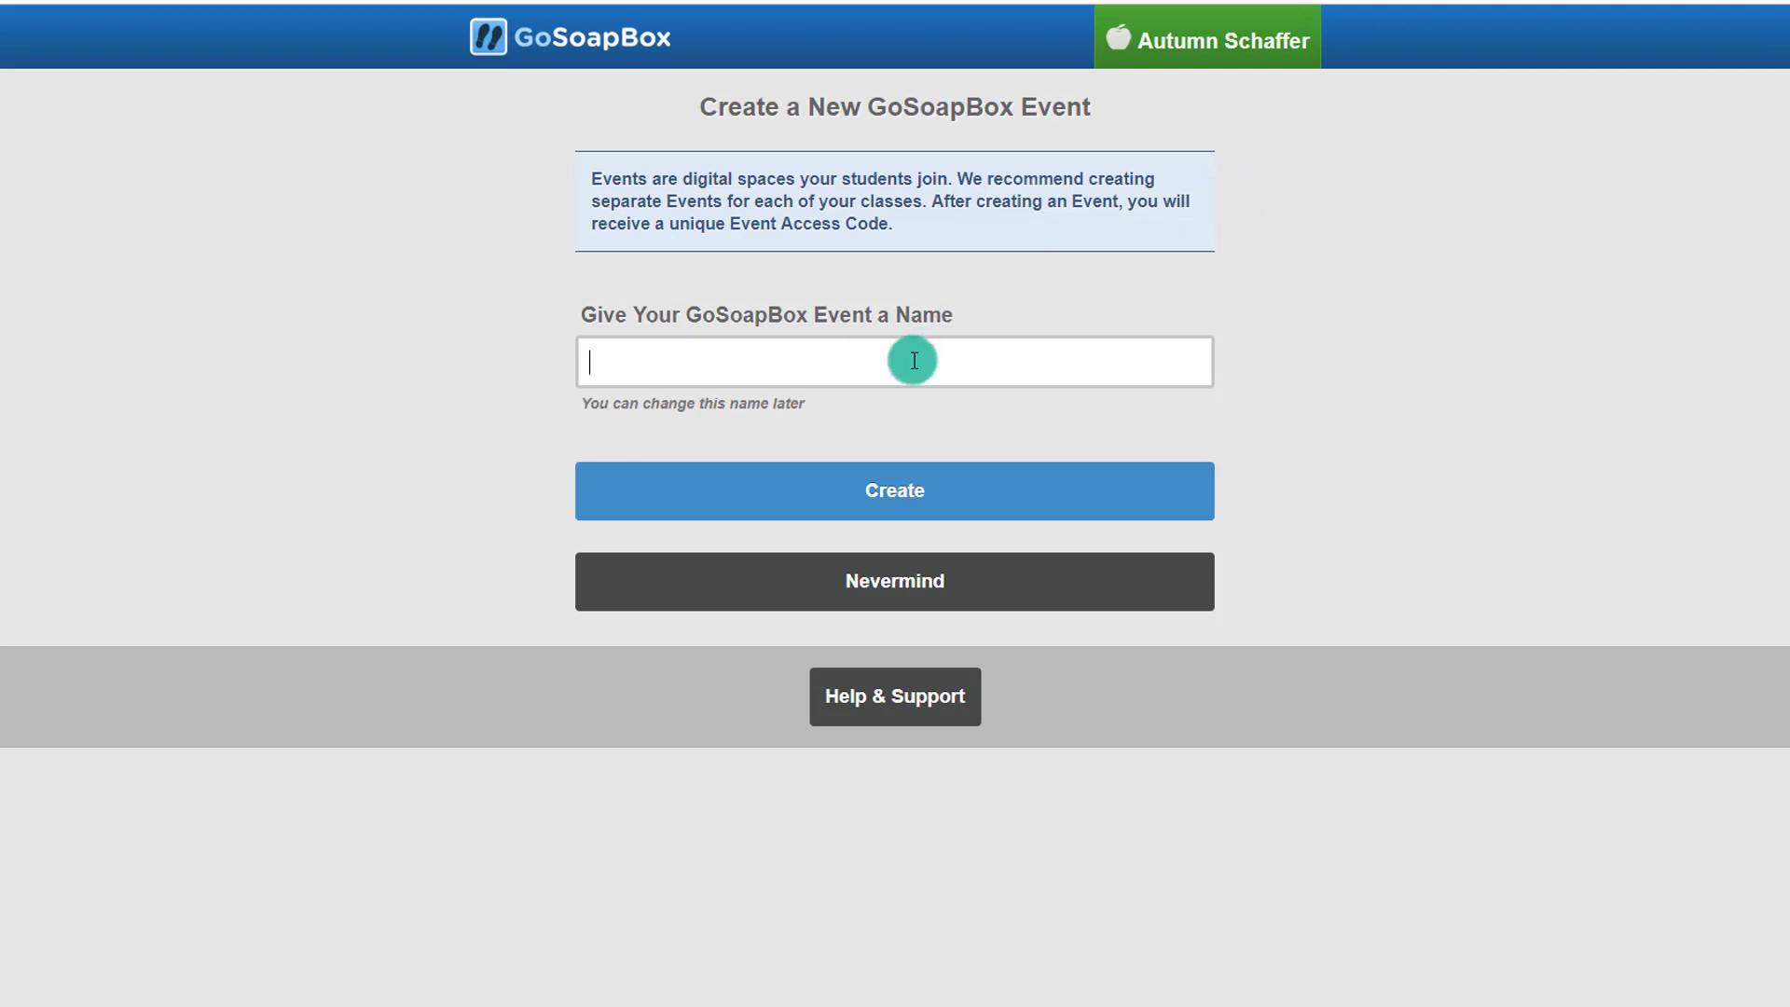
pyautogui.write('PD for edTech')
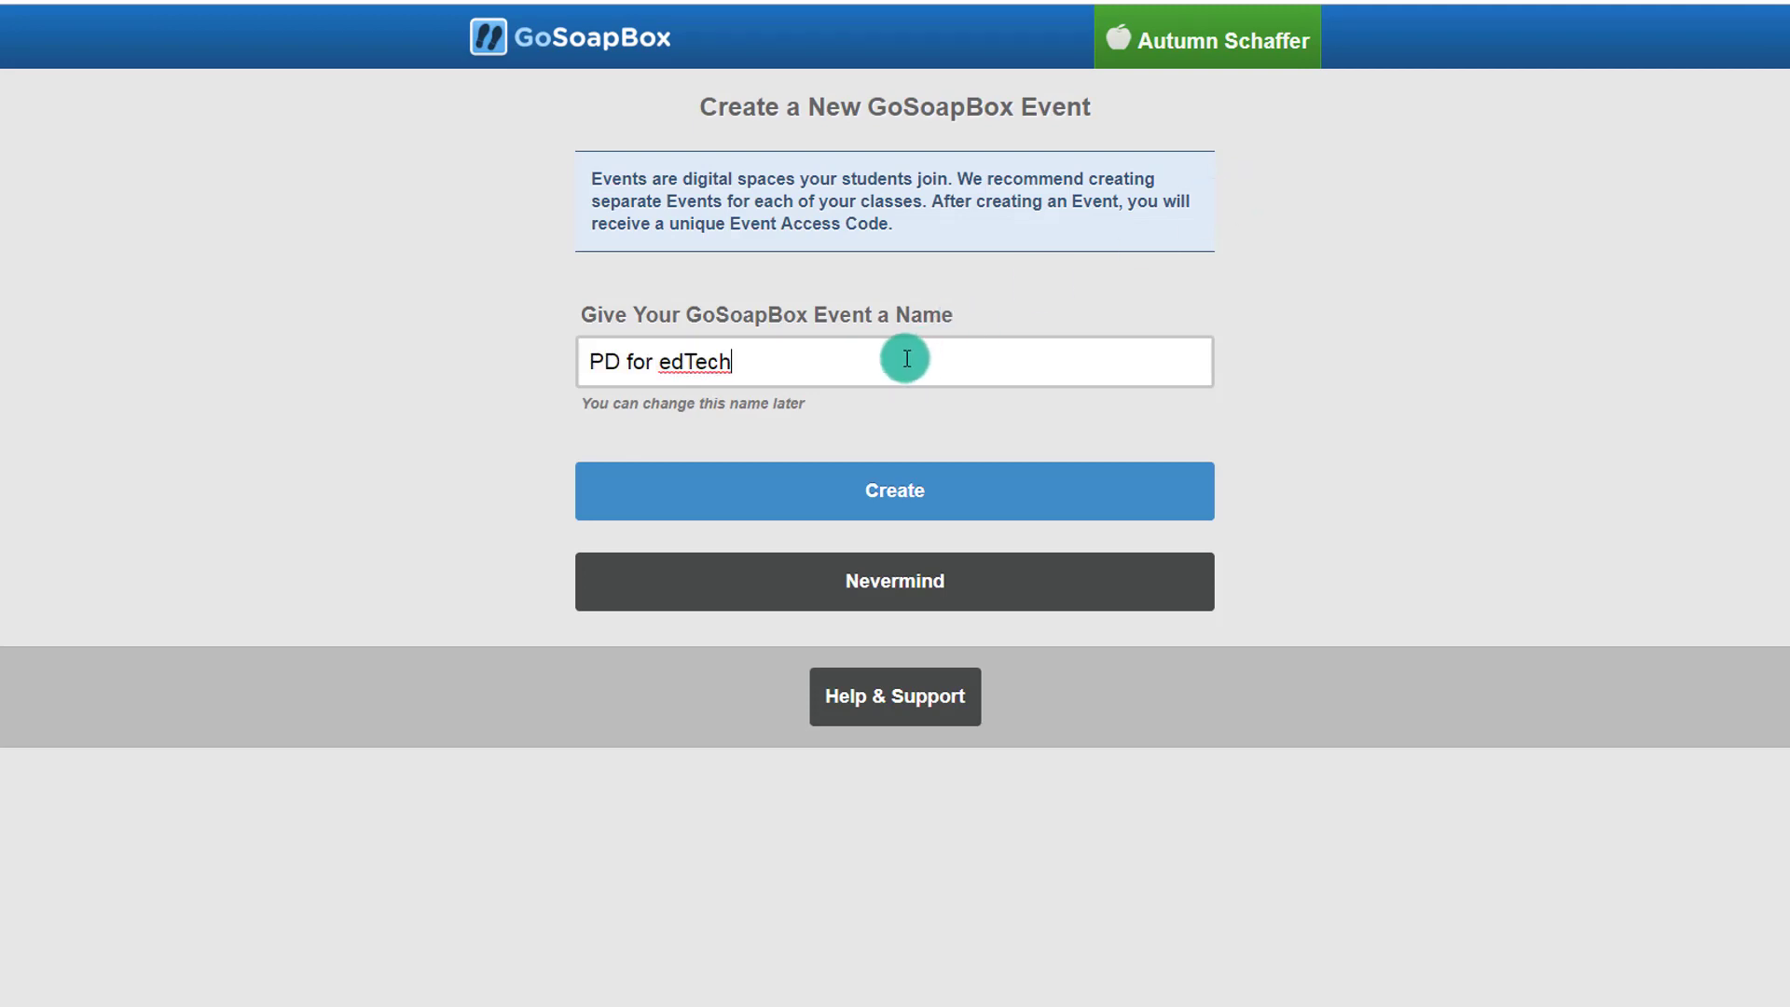
pyautogui.click(829, 517)
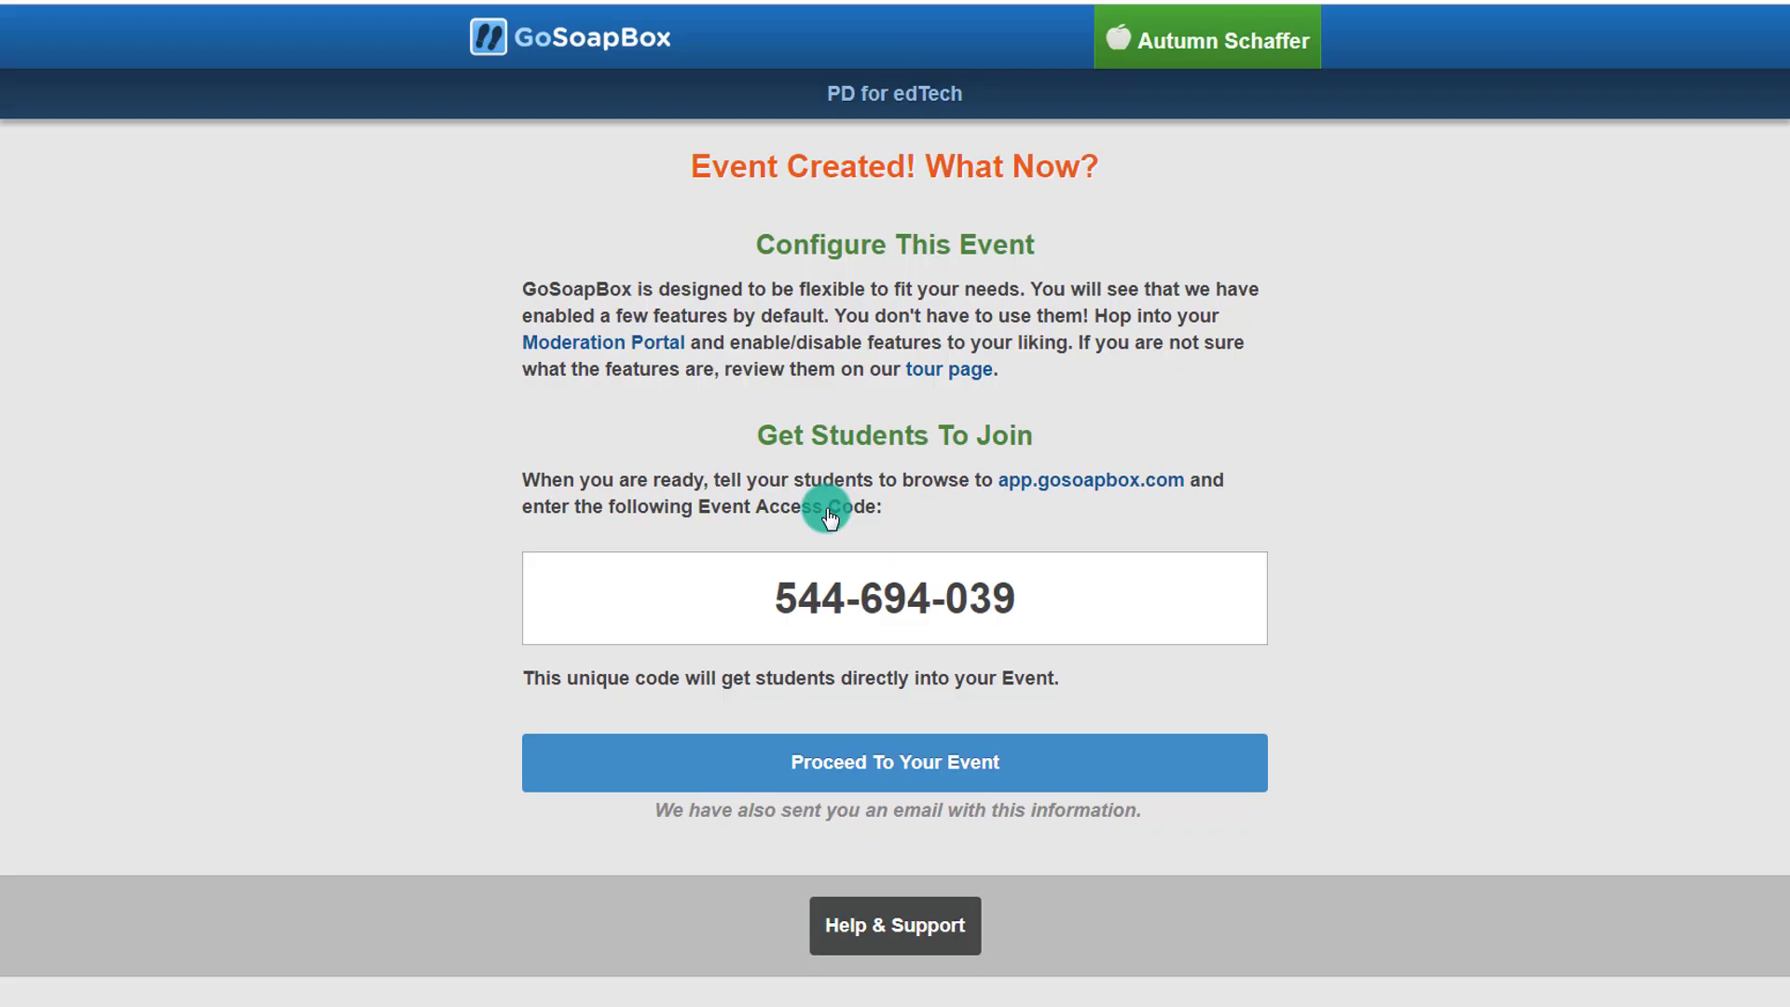
pyautogui.moveTo(774, 599); pyautogui.dragTo(1025, 604)
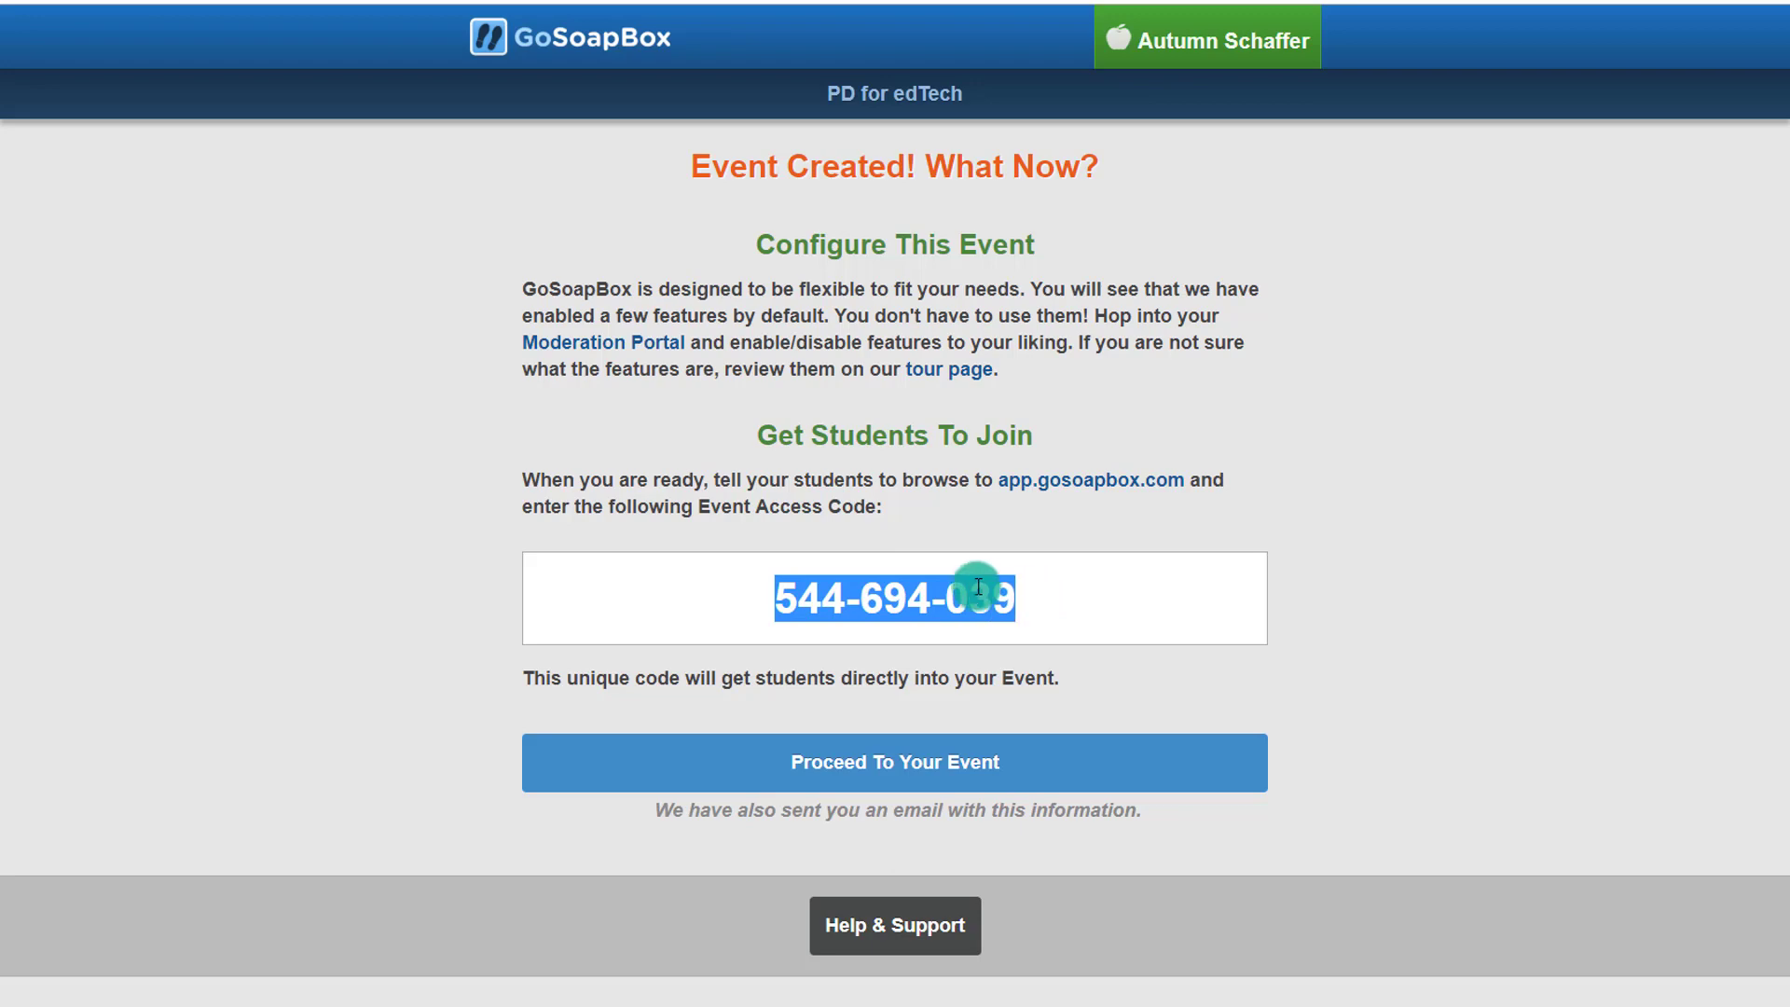
pyautogui.click(943, 770)
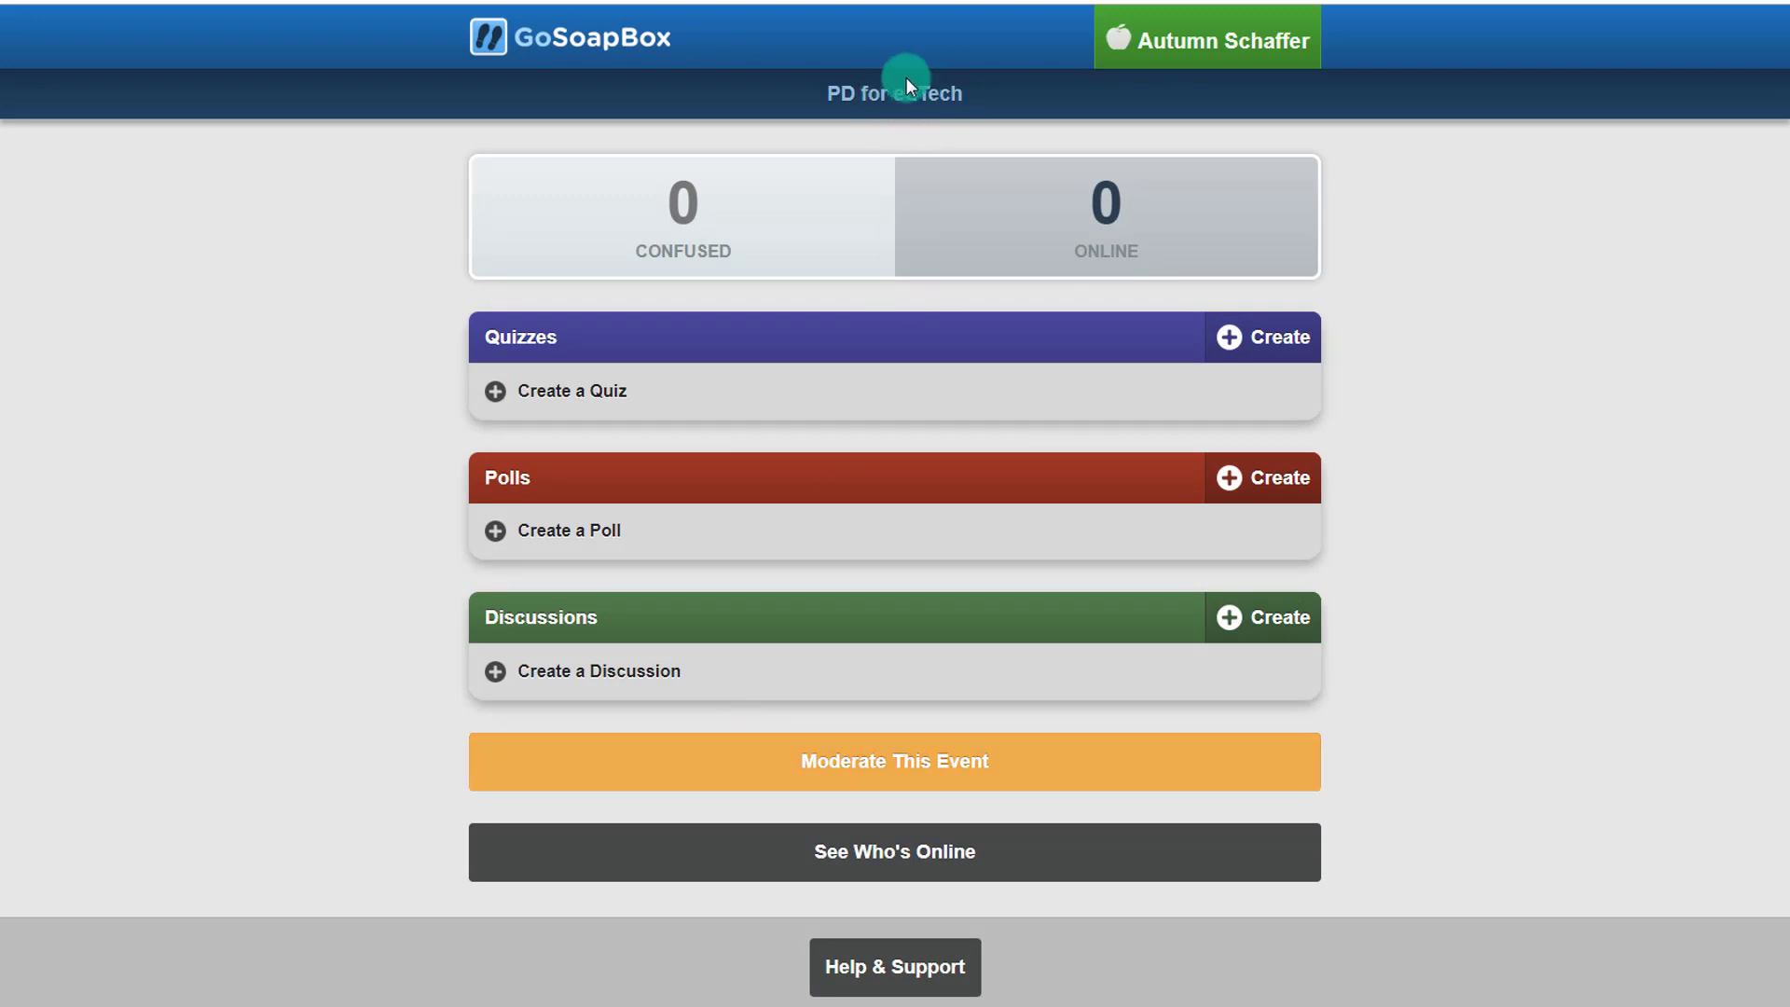
# - Go back through the site's home and sign-in pages to the events list and reopen the PD for edTech event
pyautogui.click(616, 51)
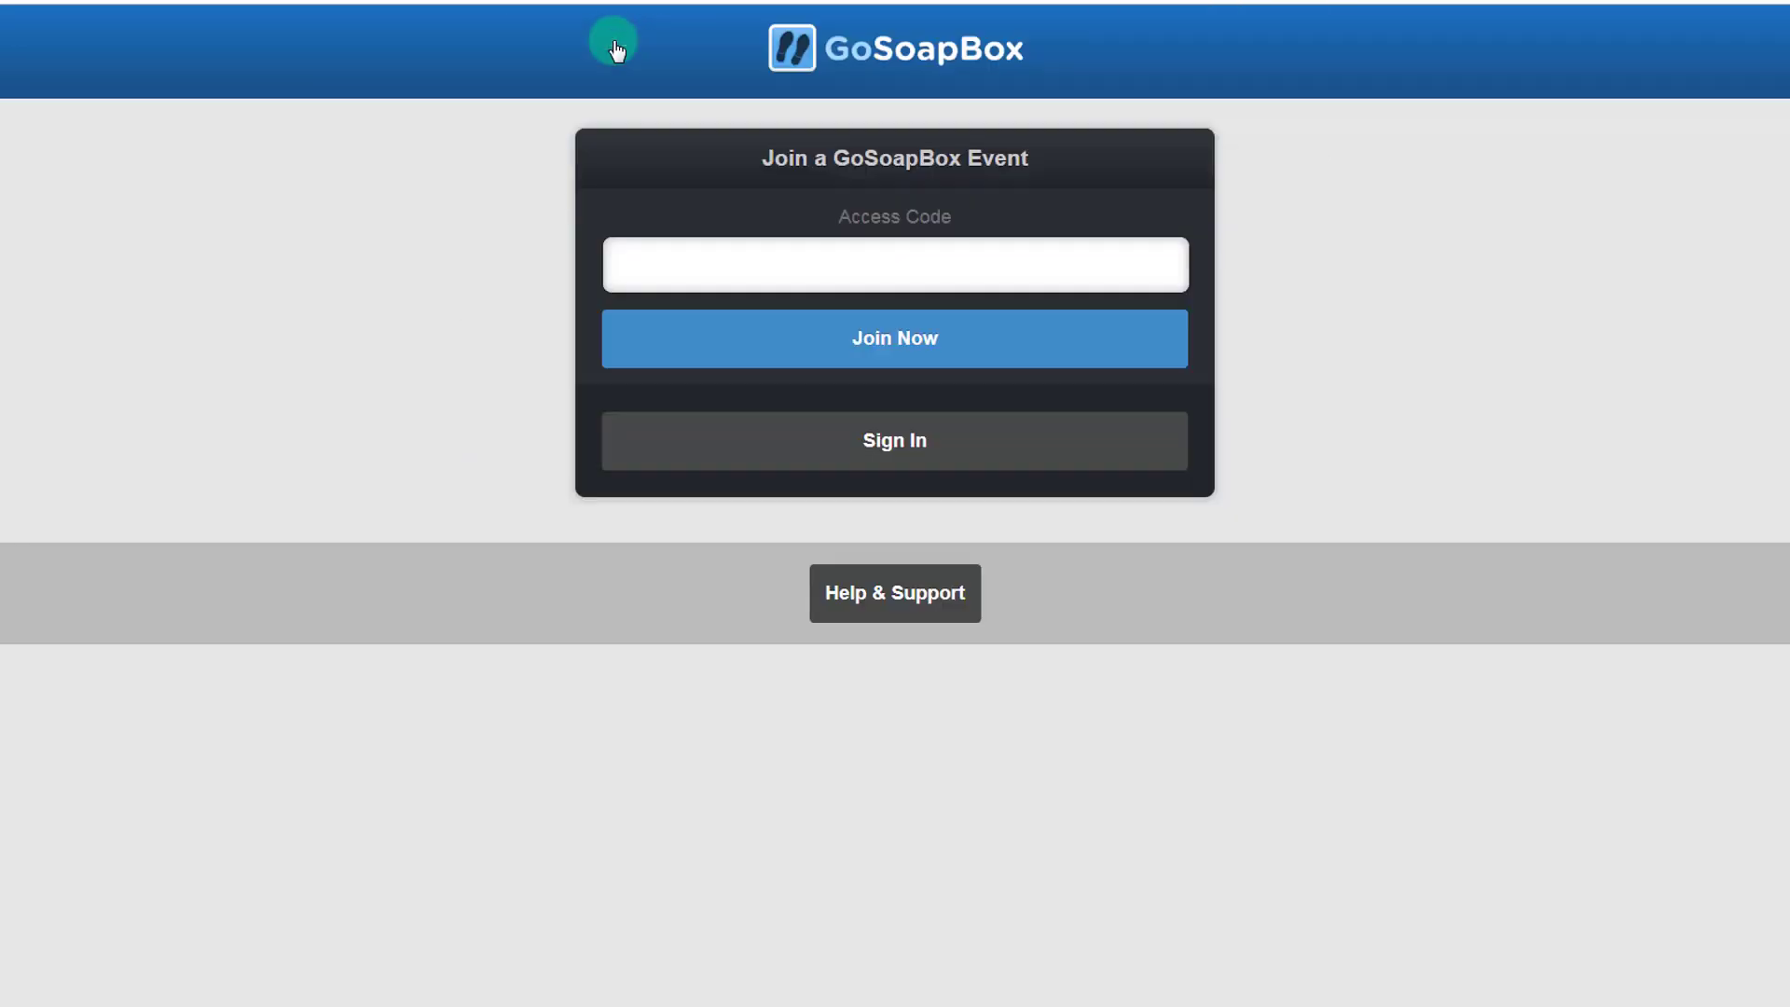
pyautogui.click(907, 460)
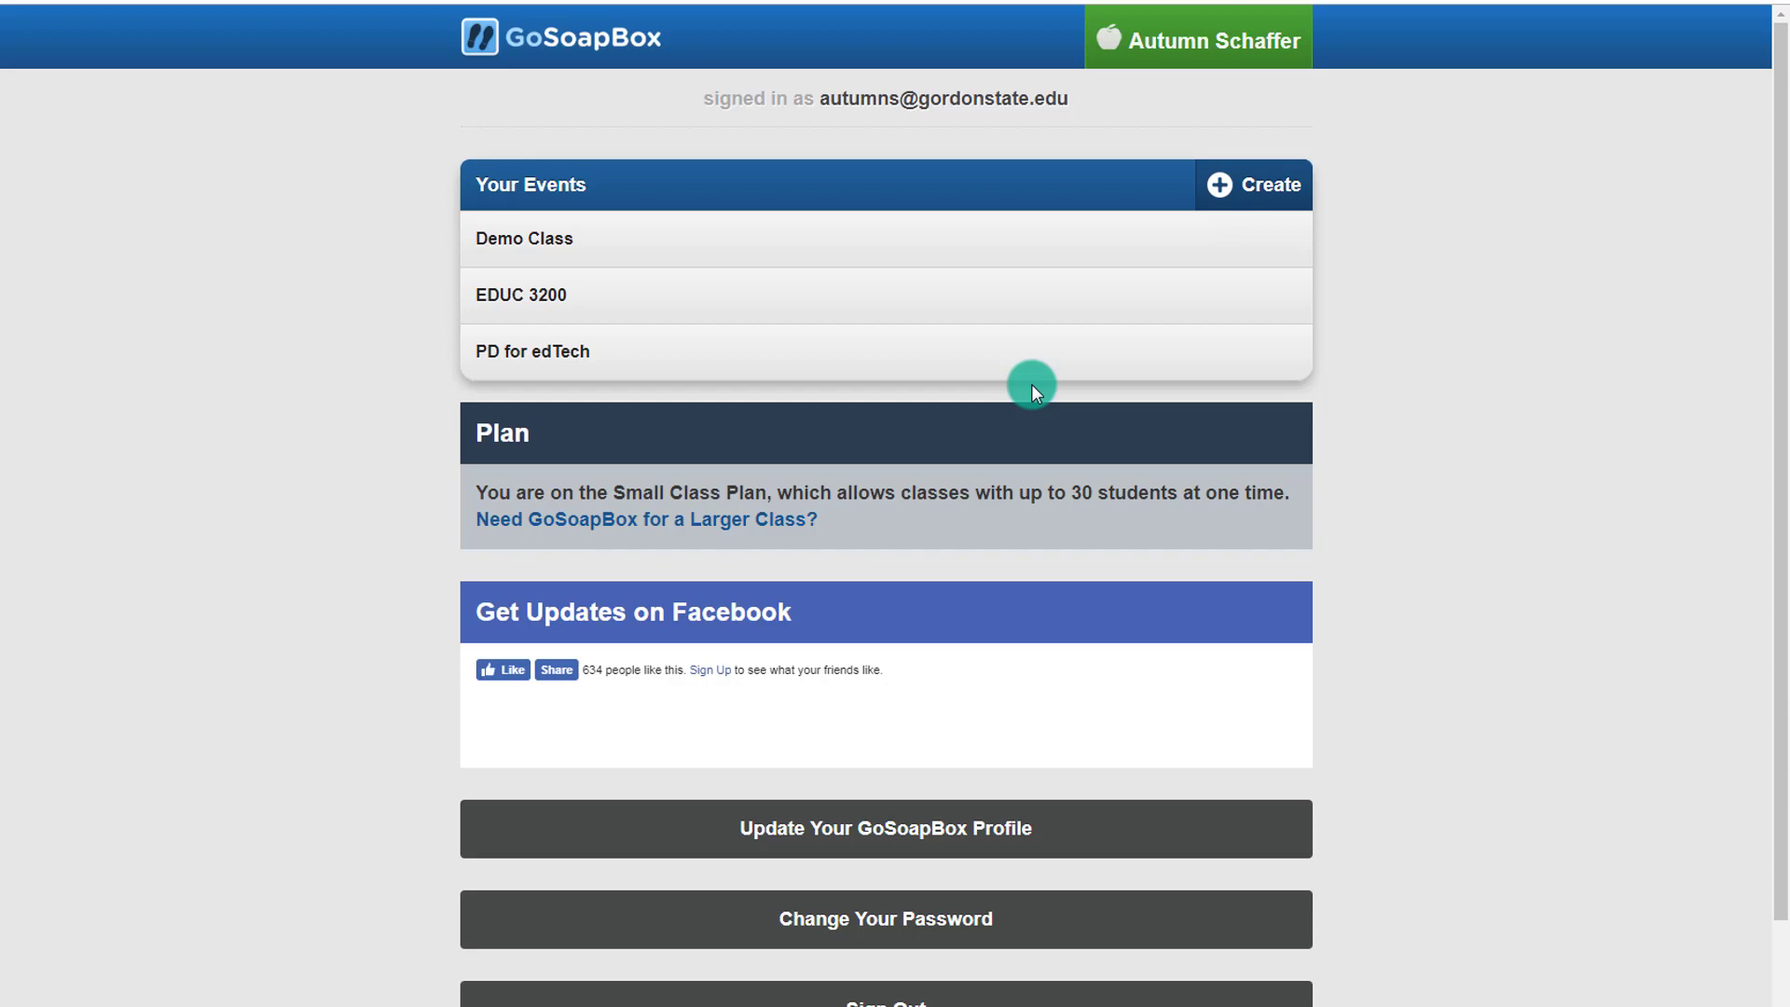
pyautogui.scroll(-2, 970, 503)
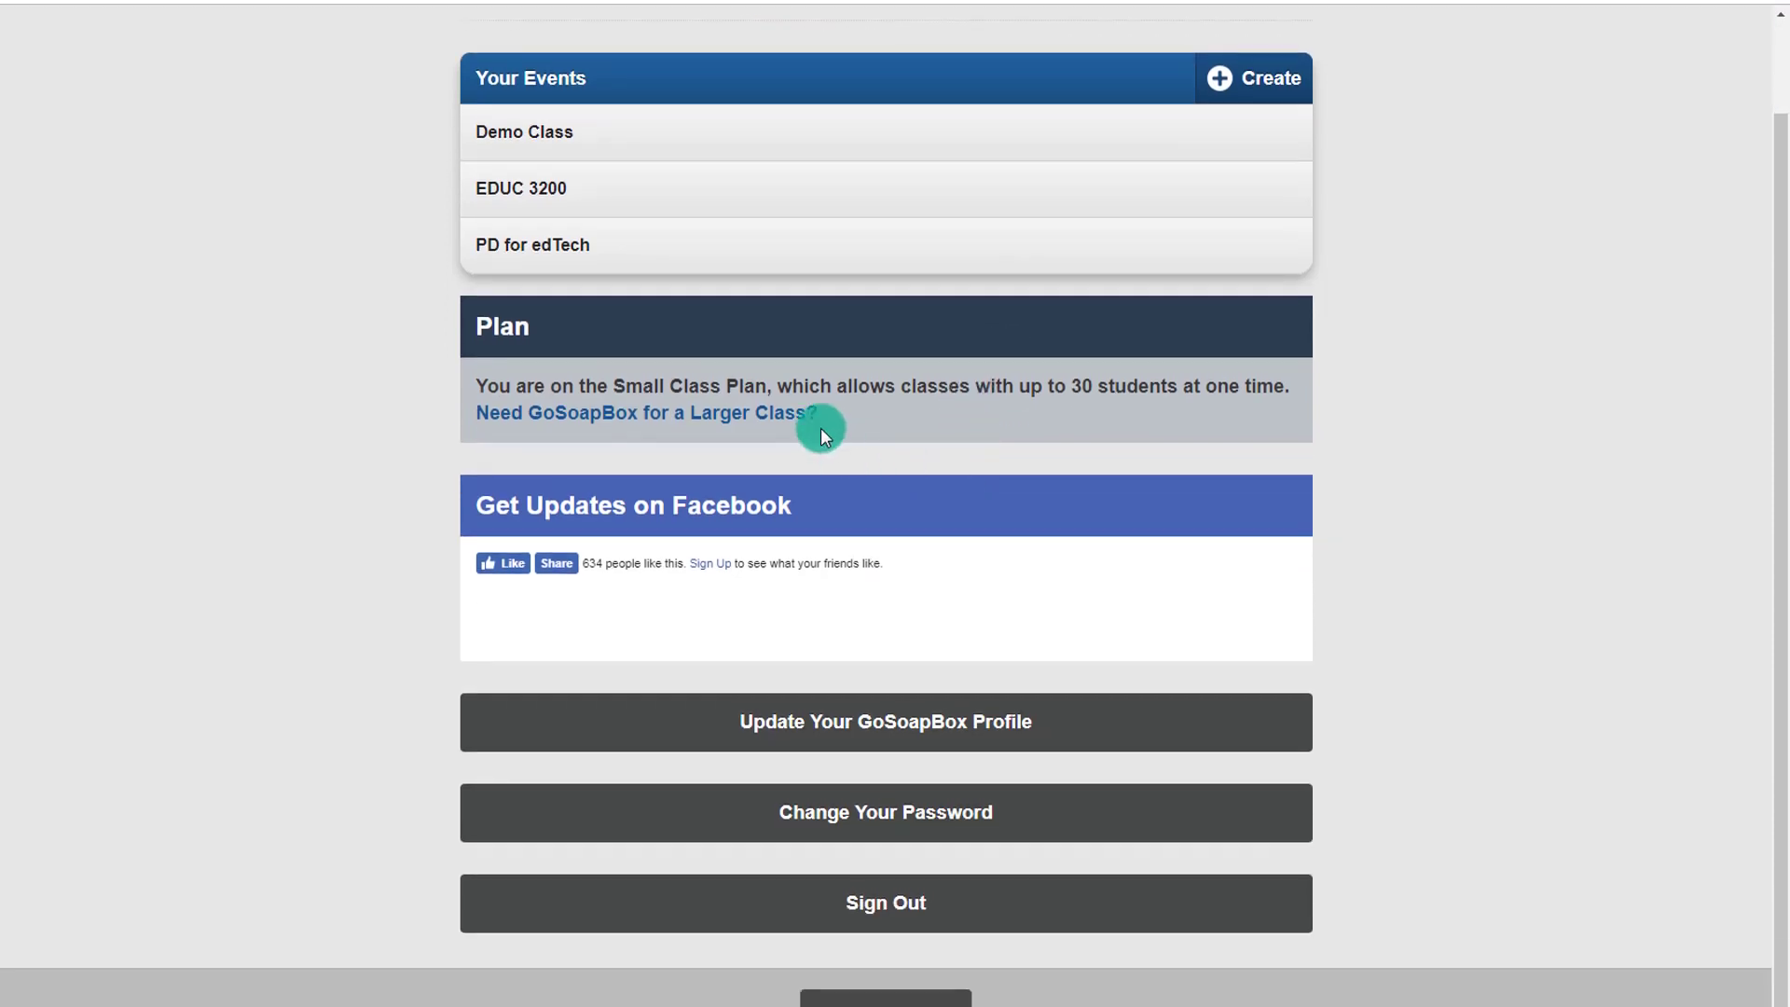
pyautogui.scroll(2, 821, 428)
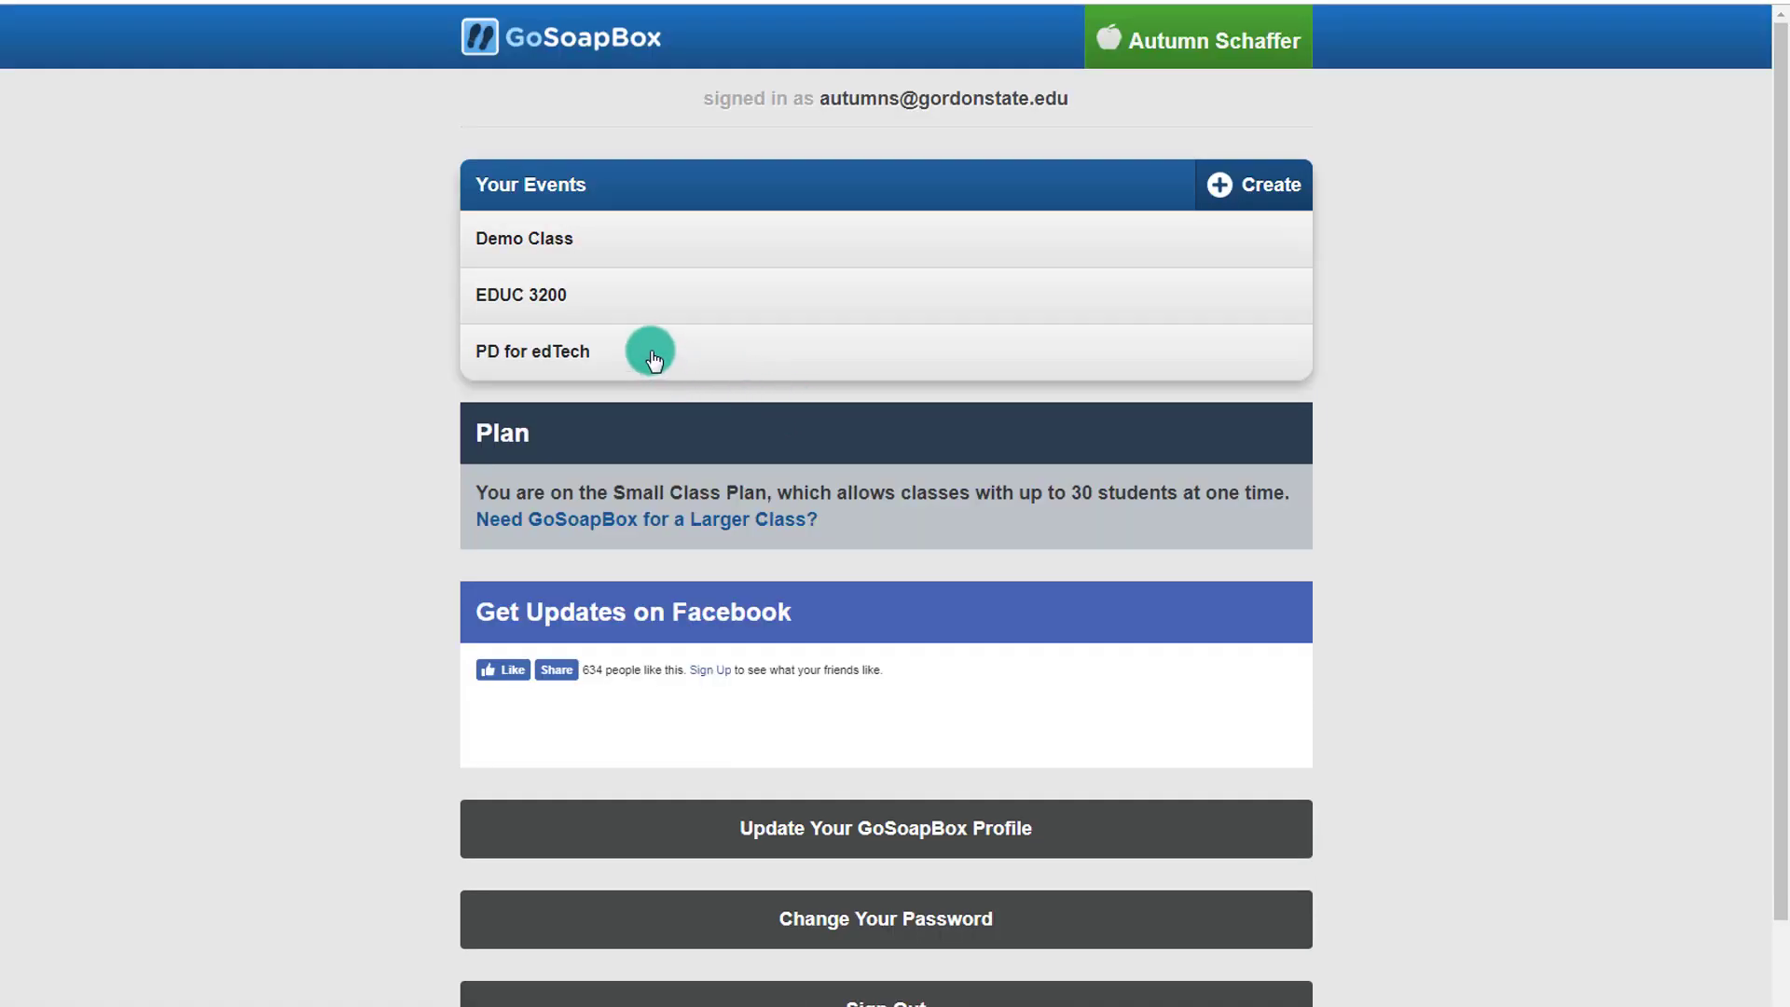
pyautogui.click(564, 350)
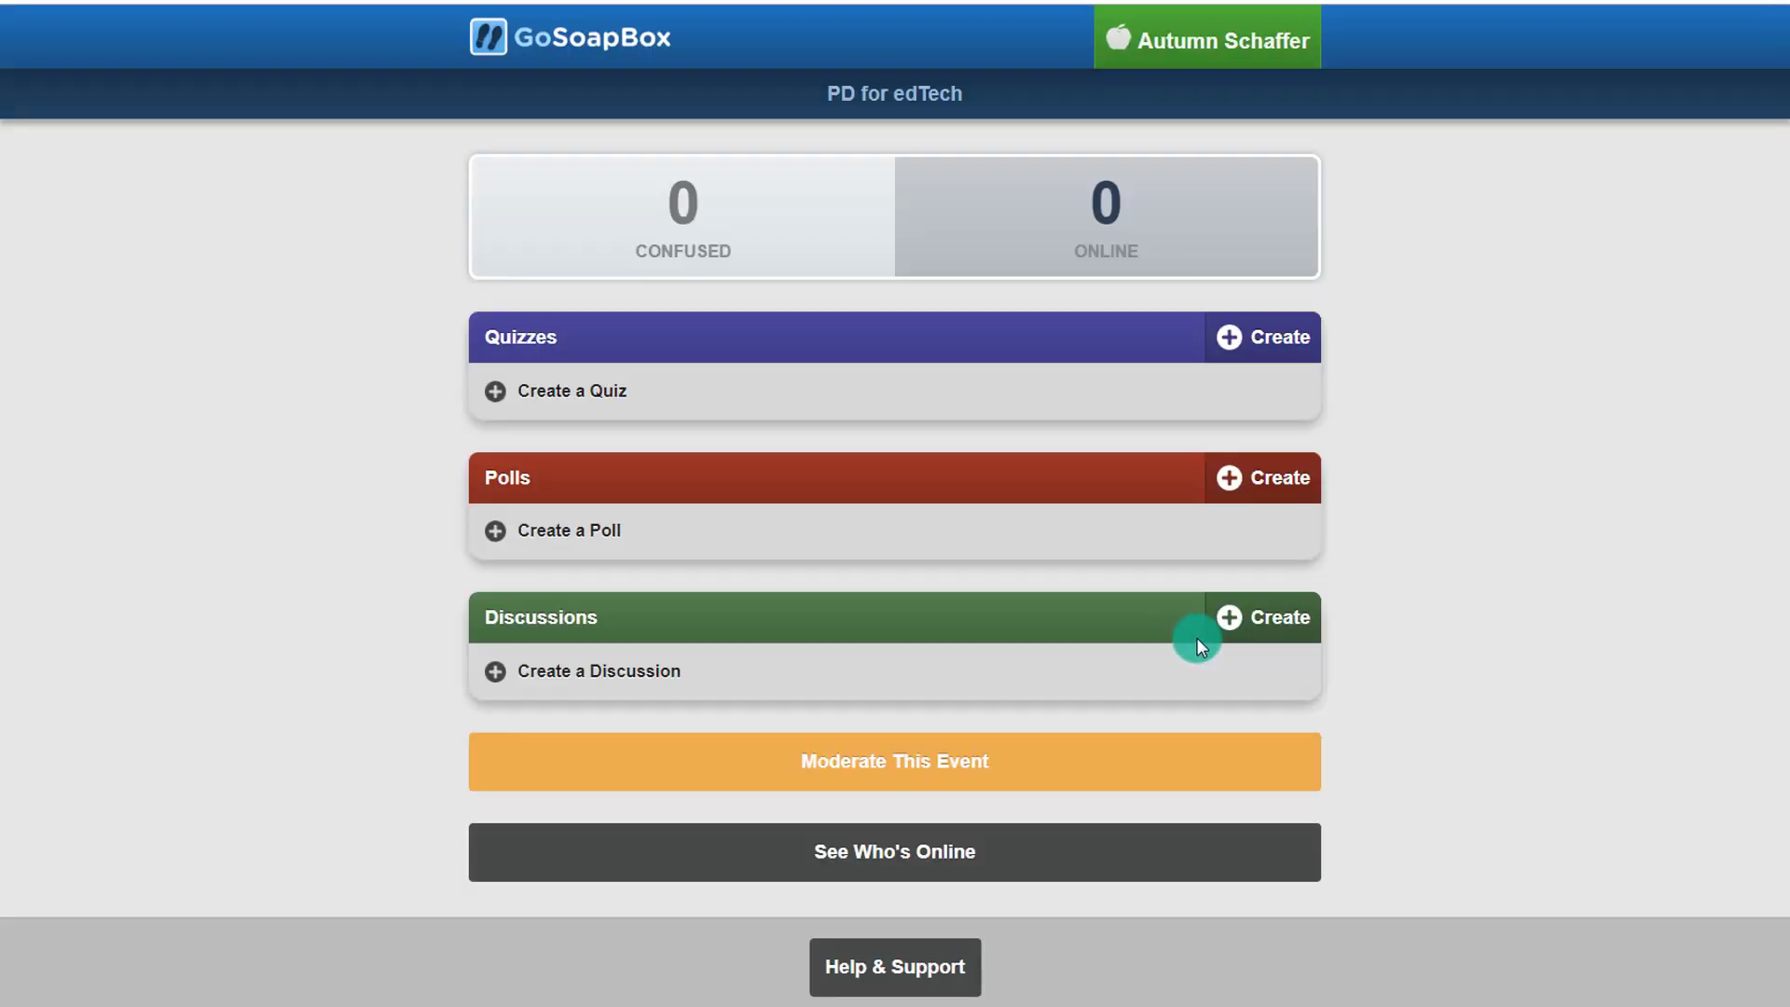
# - Enable Social Q&A, Instant Polling and Math Formatting for the event and return to its moderation panel
pyautogui.click(929, 762)
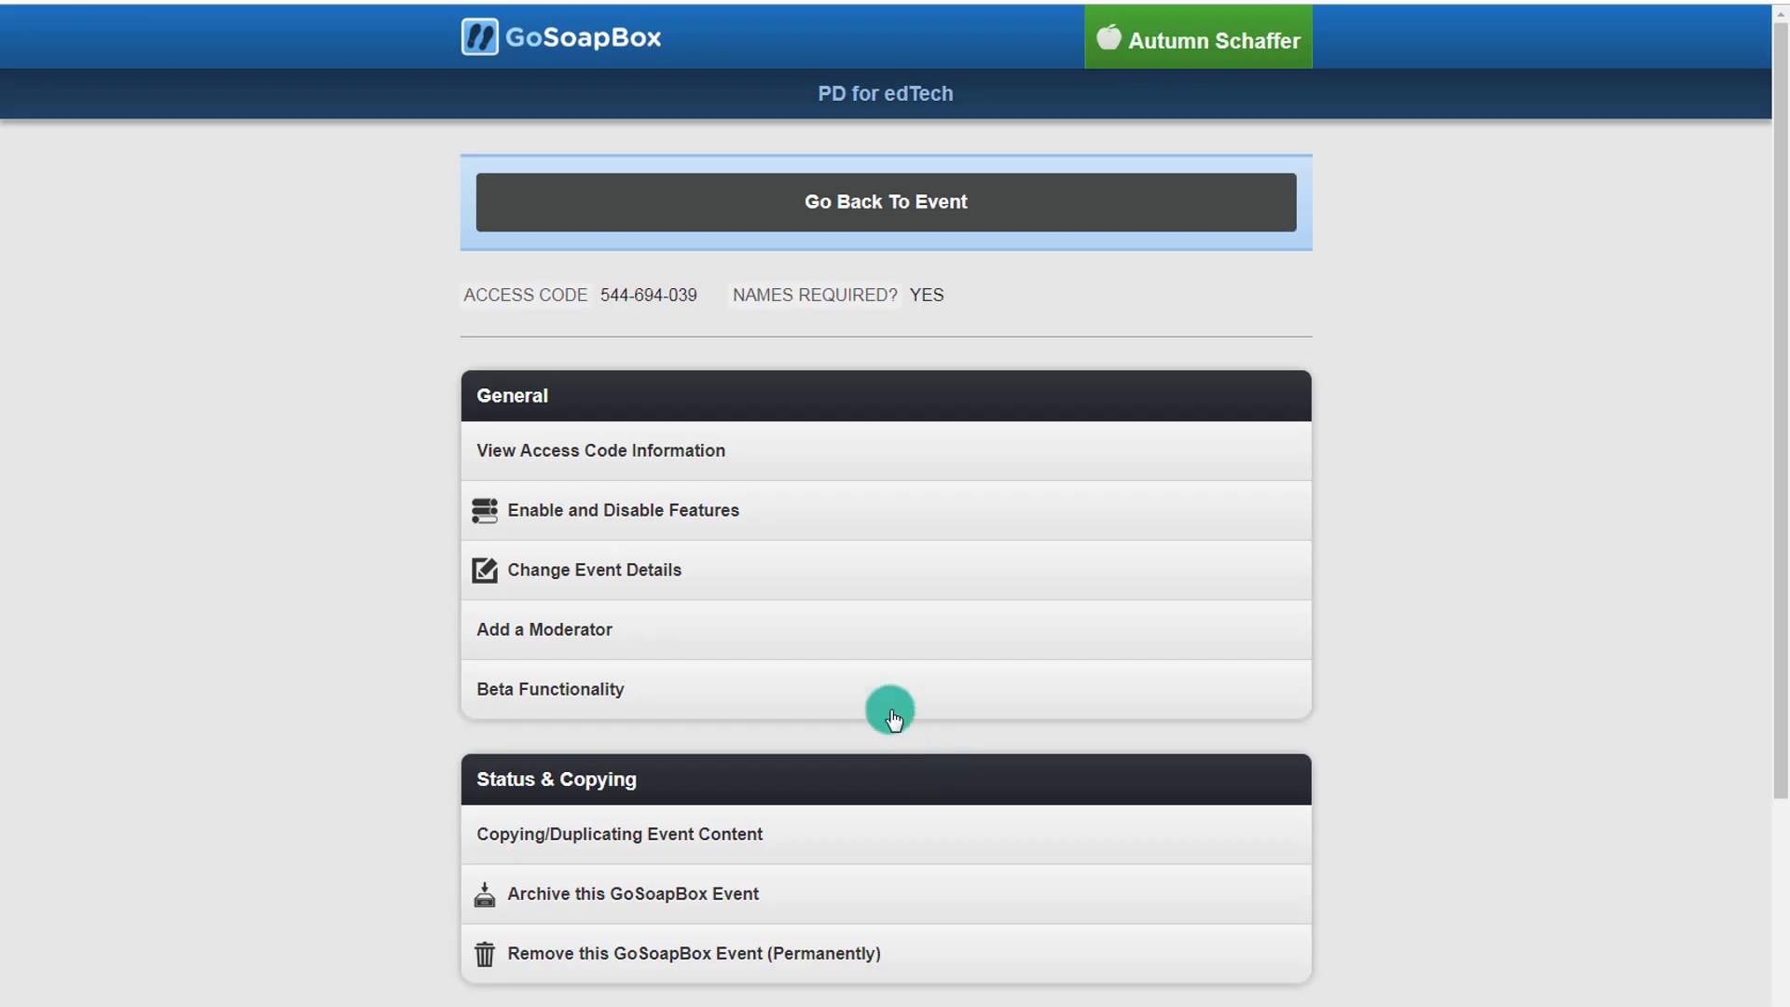
pyautogui.click(560, 539)
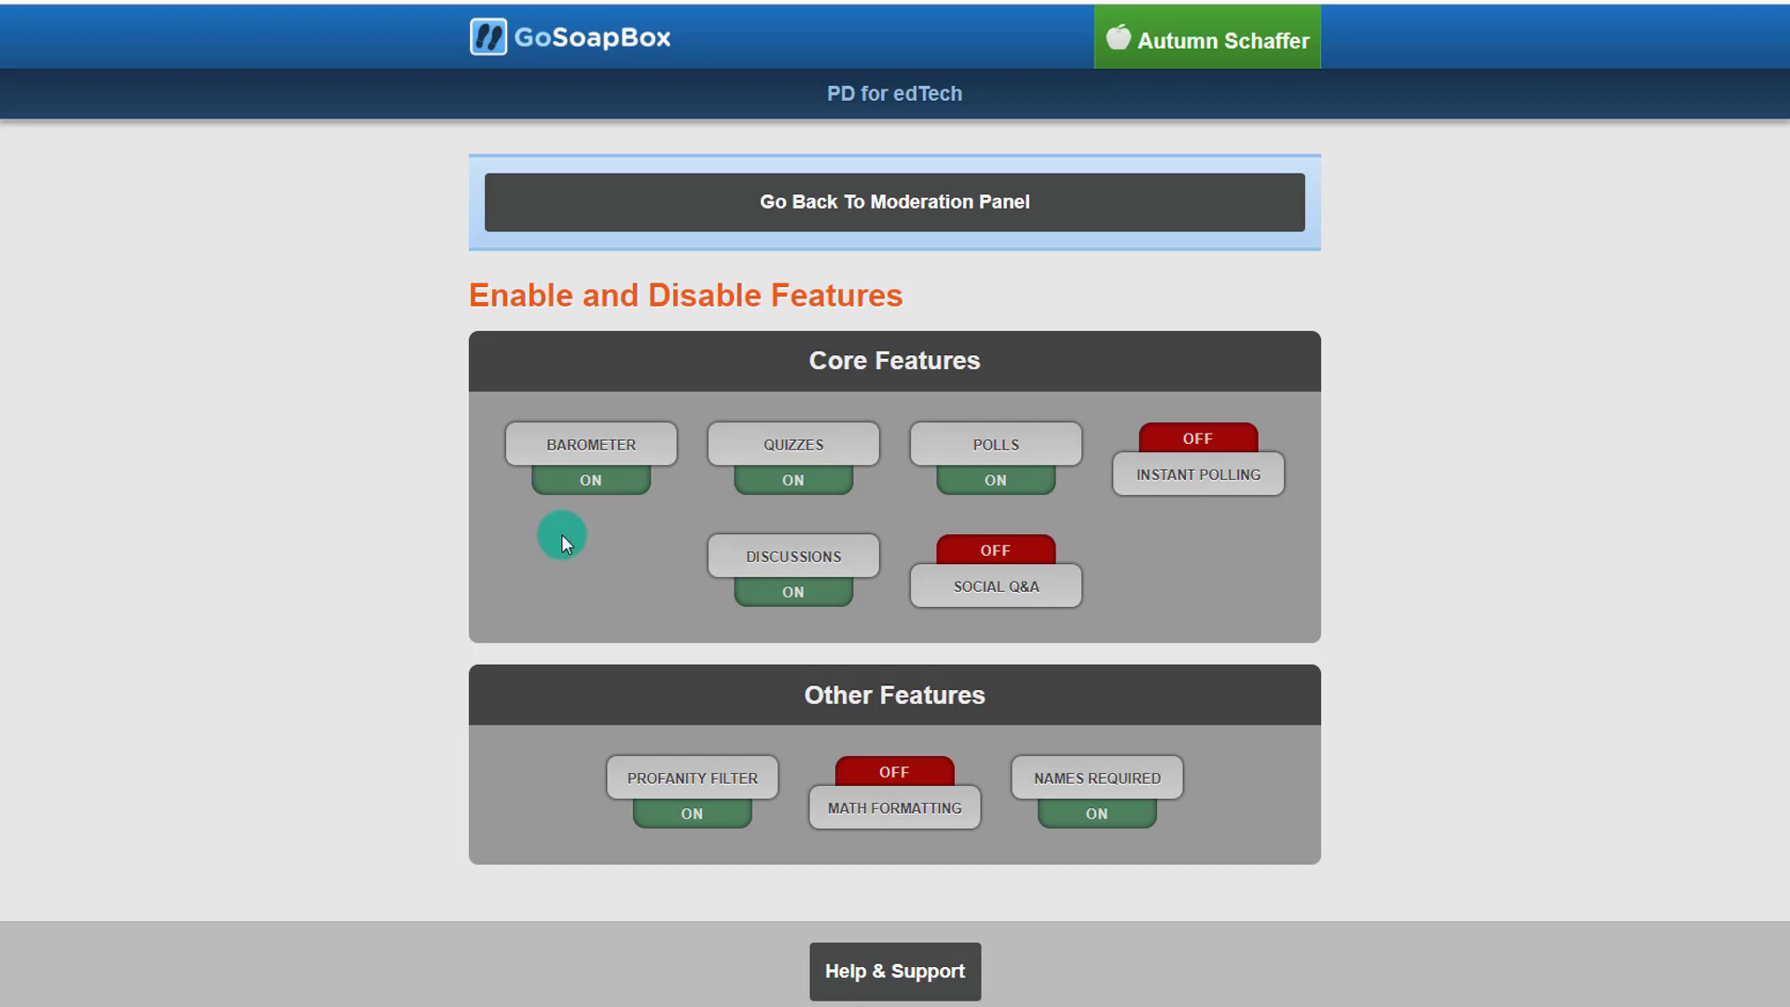
pyautogui.click(1024, 601)
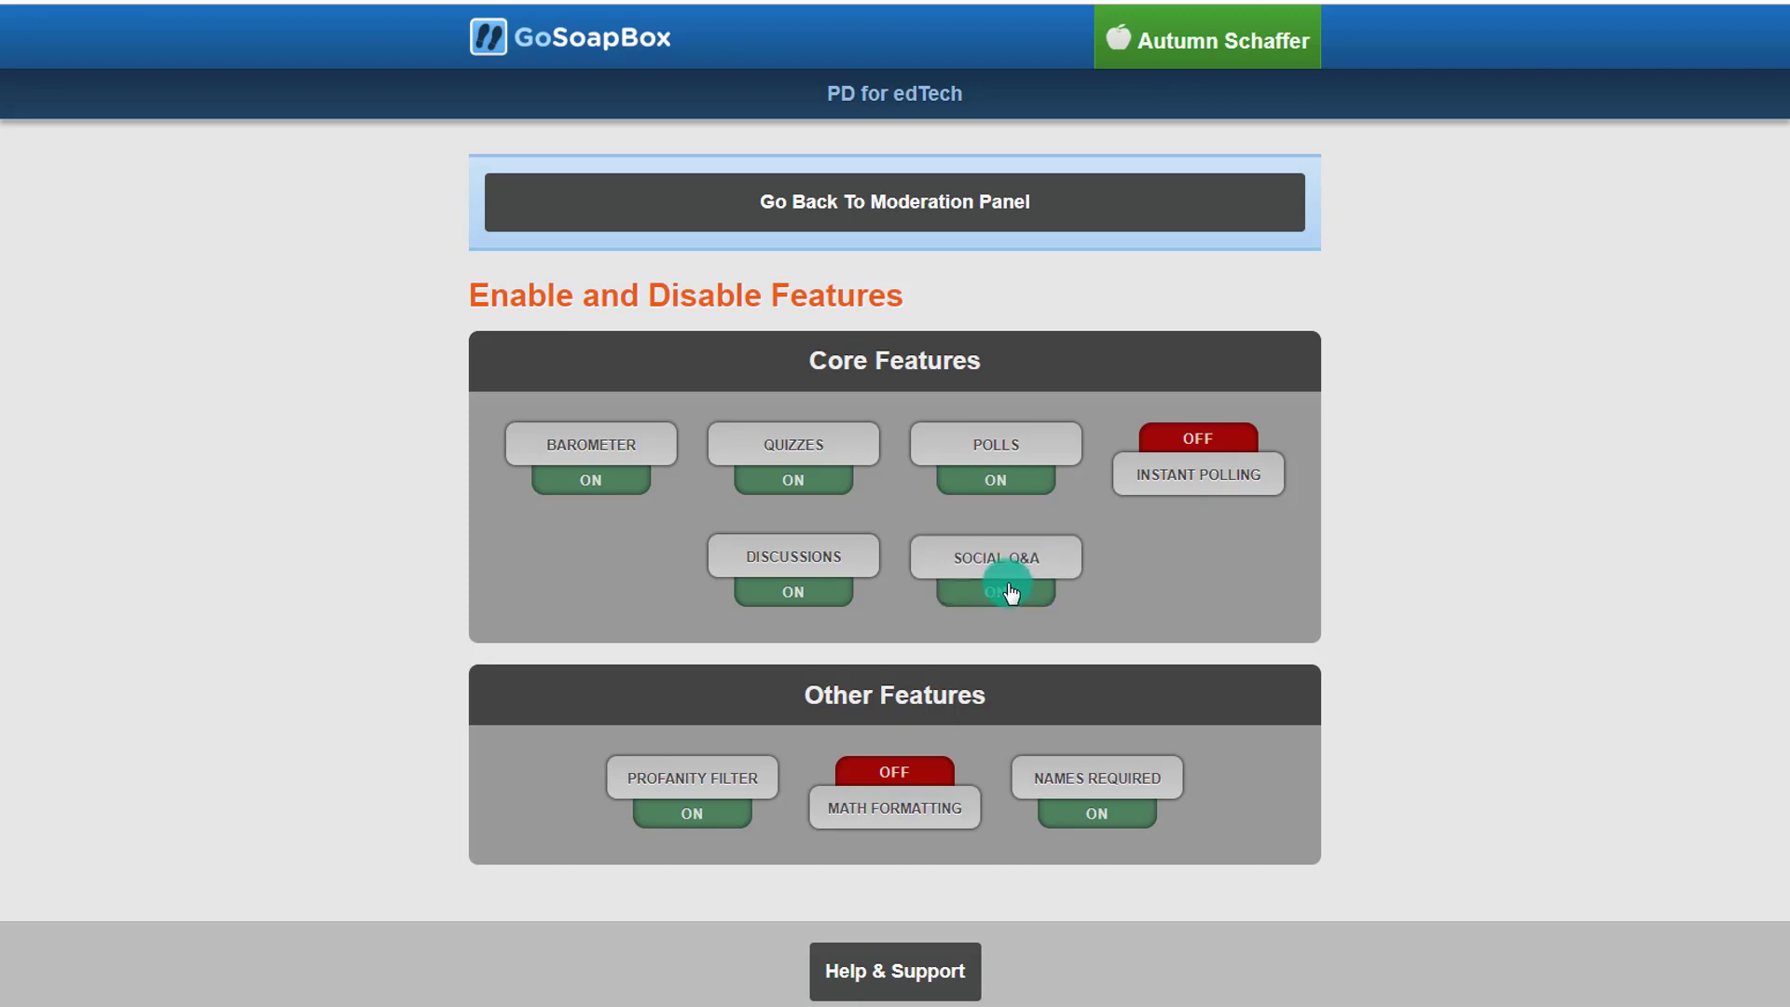
pyautogui.click(1166, 473)
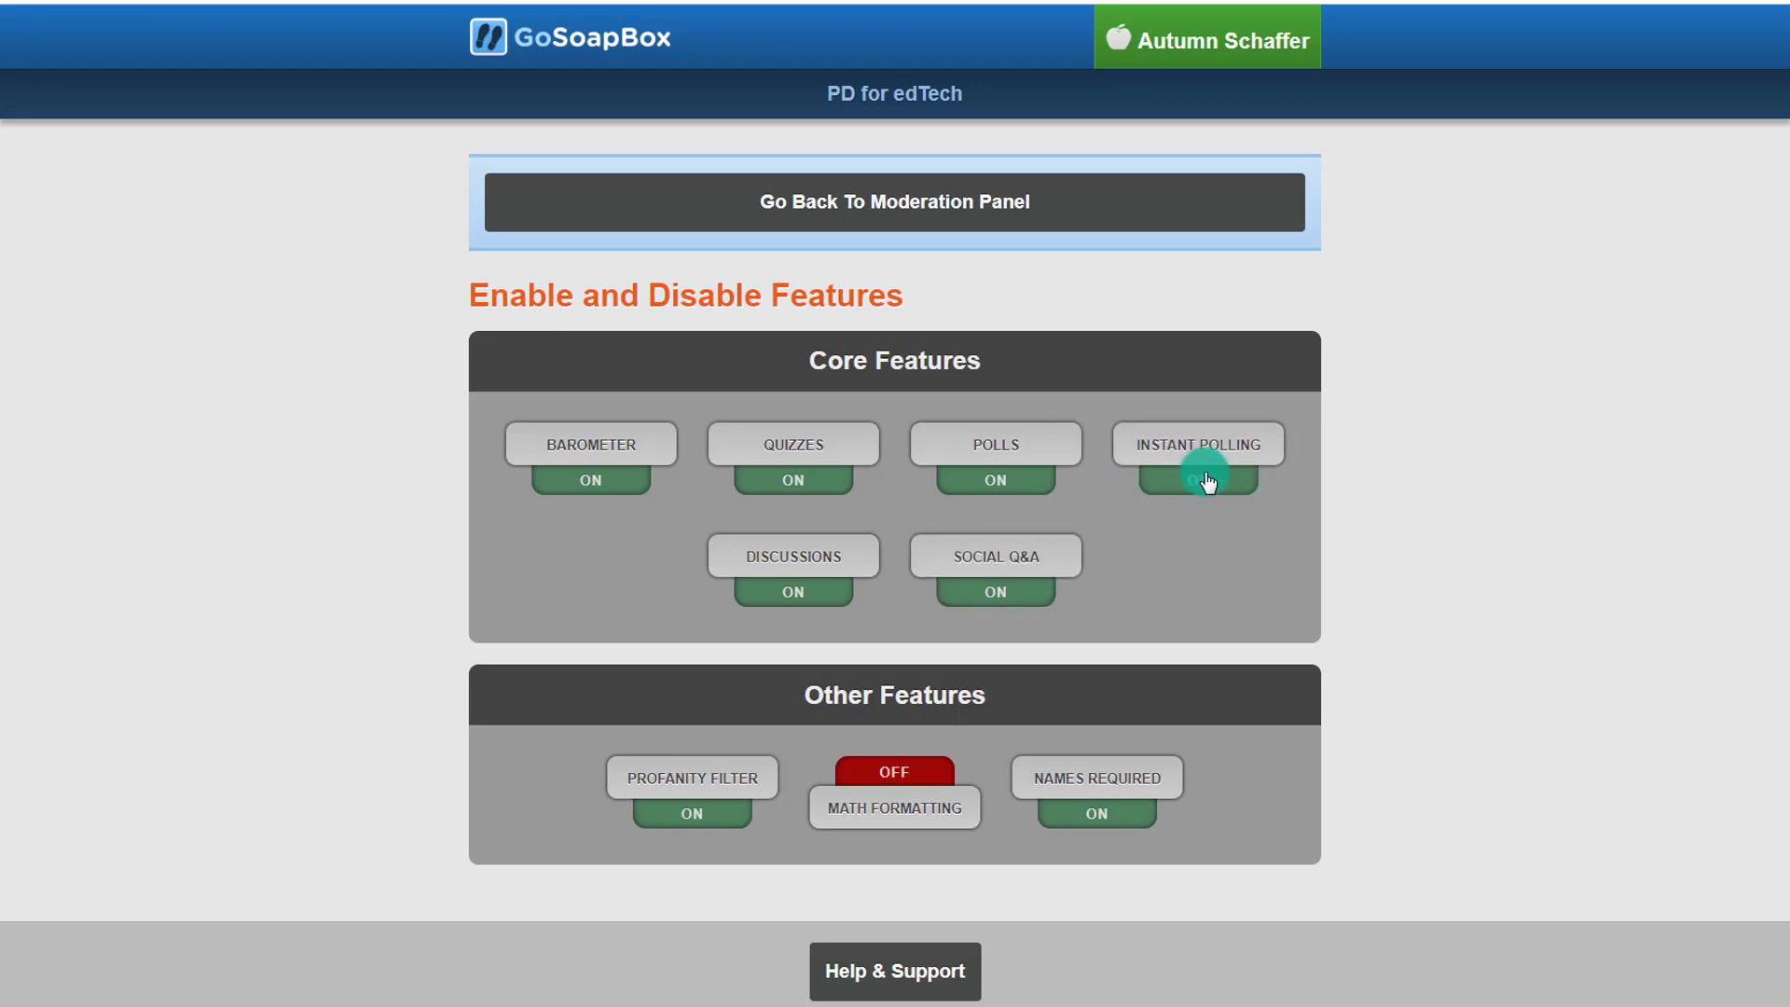
pyautogui.click(928, 807)
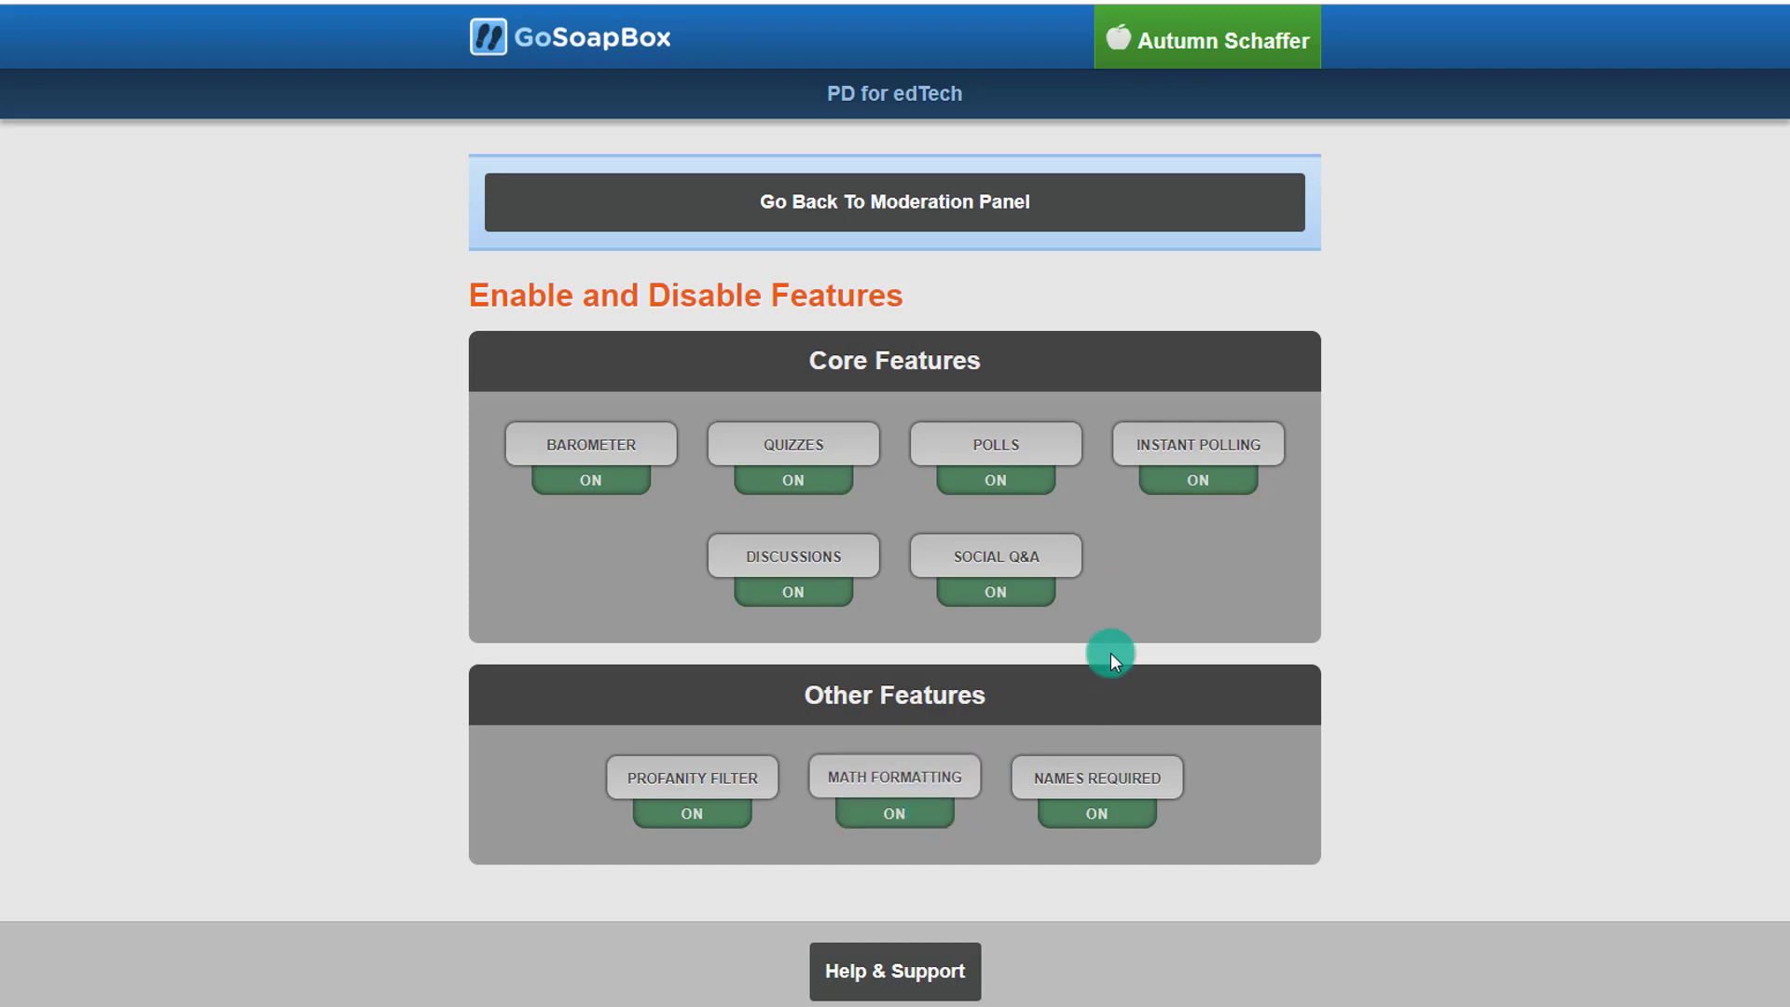
pyautogui.click(916, 206)
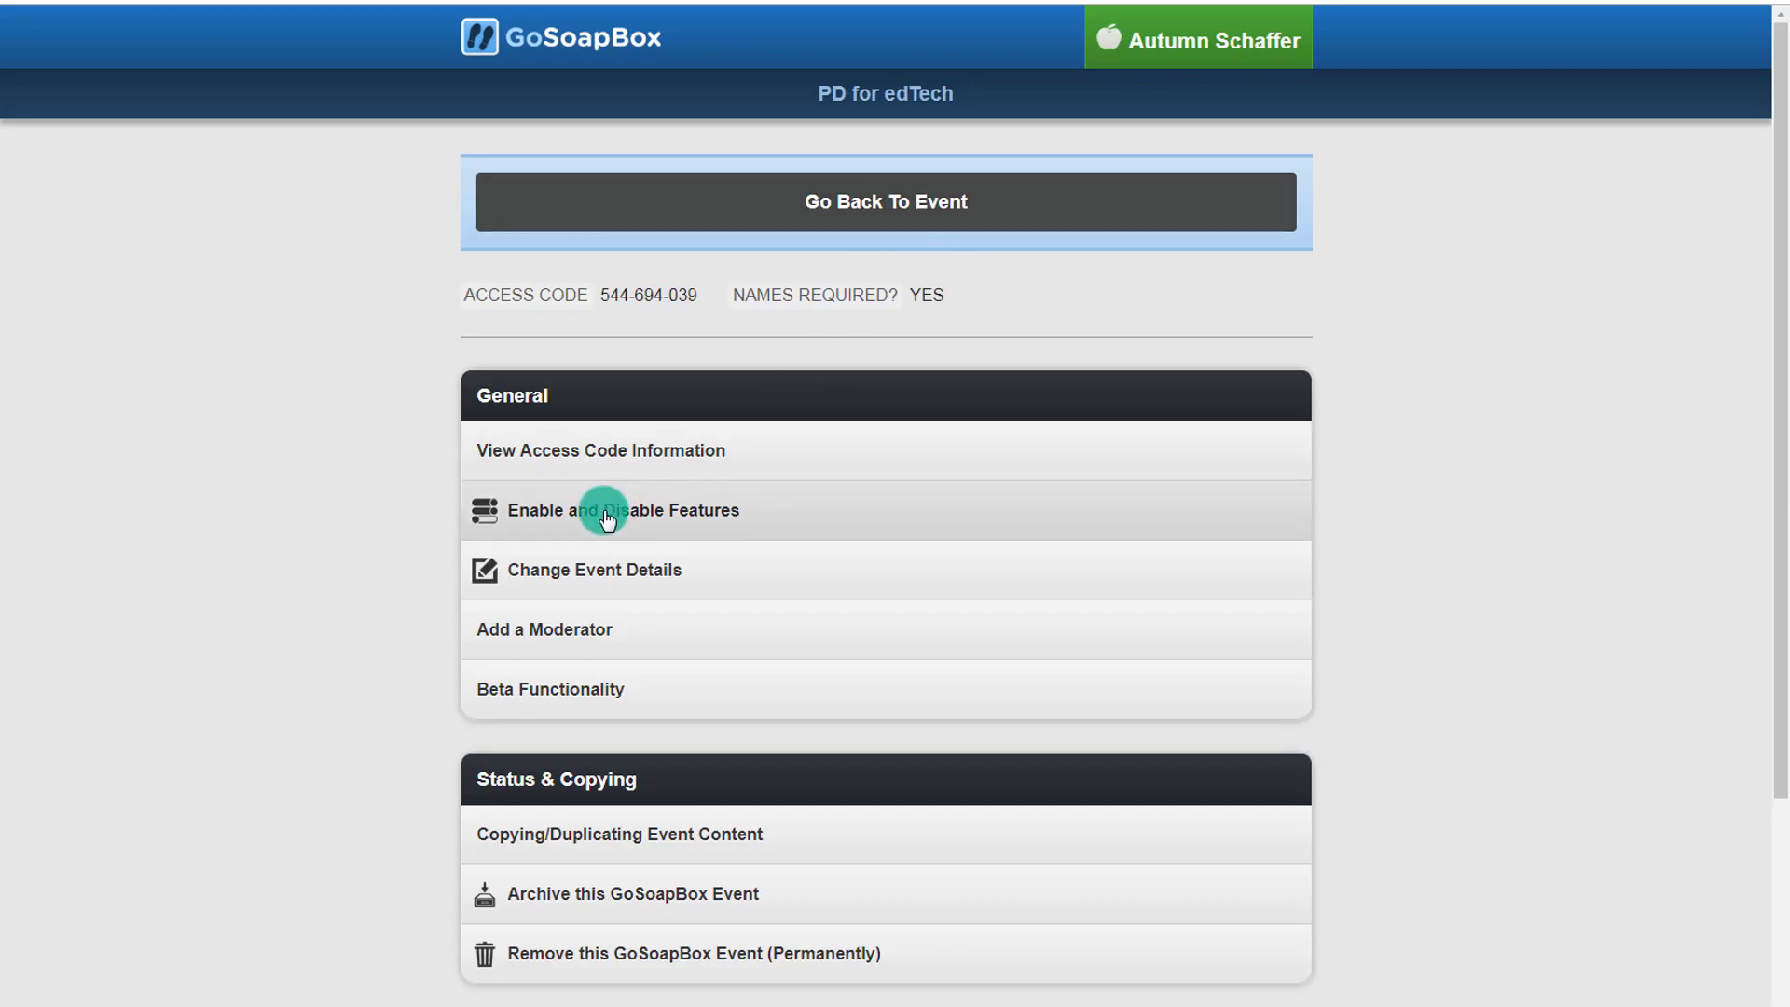
# - Look over the remaining moderation options, including the exports, and return to the event page
pyautogui.scroll(-2, 597, 996)
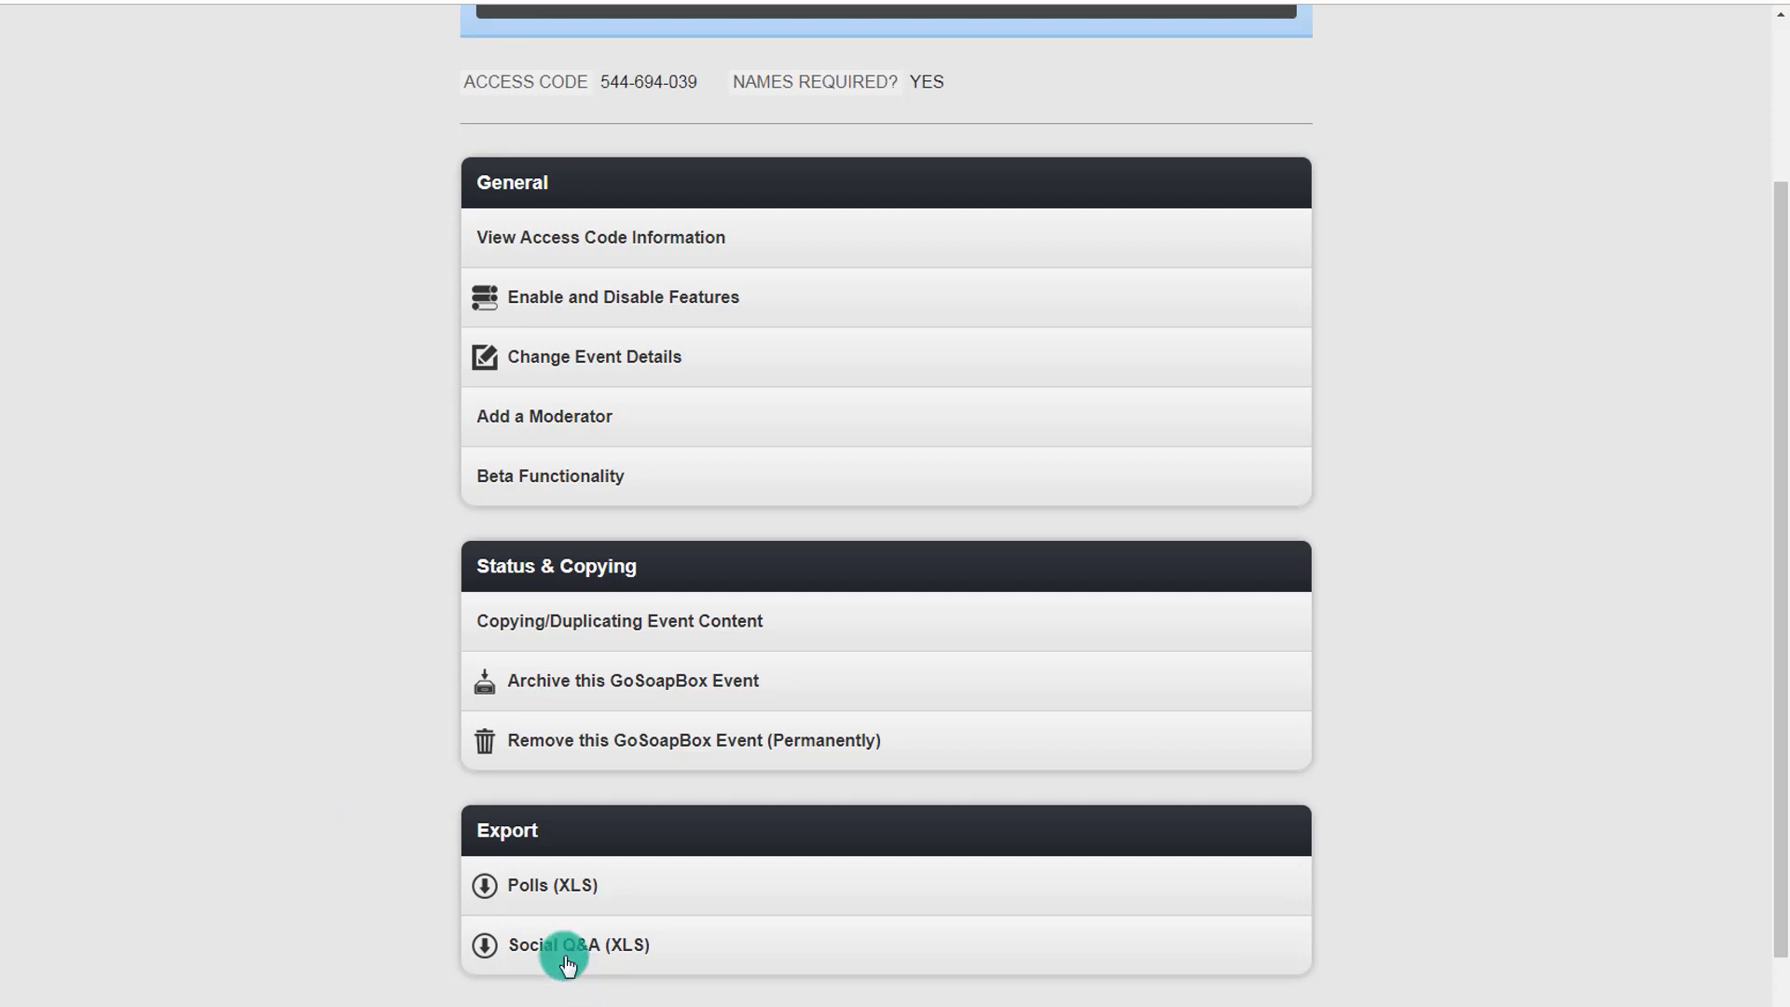
pyautogui.scroll(3, 415, 879)
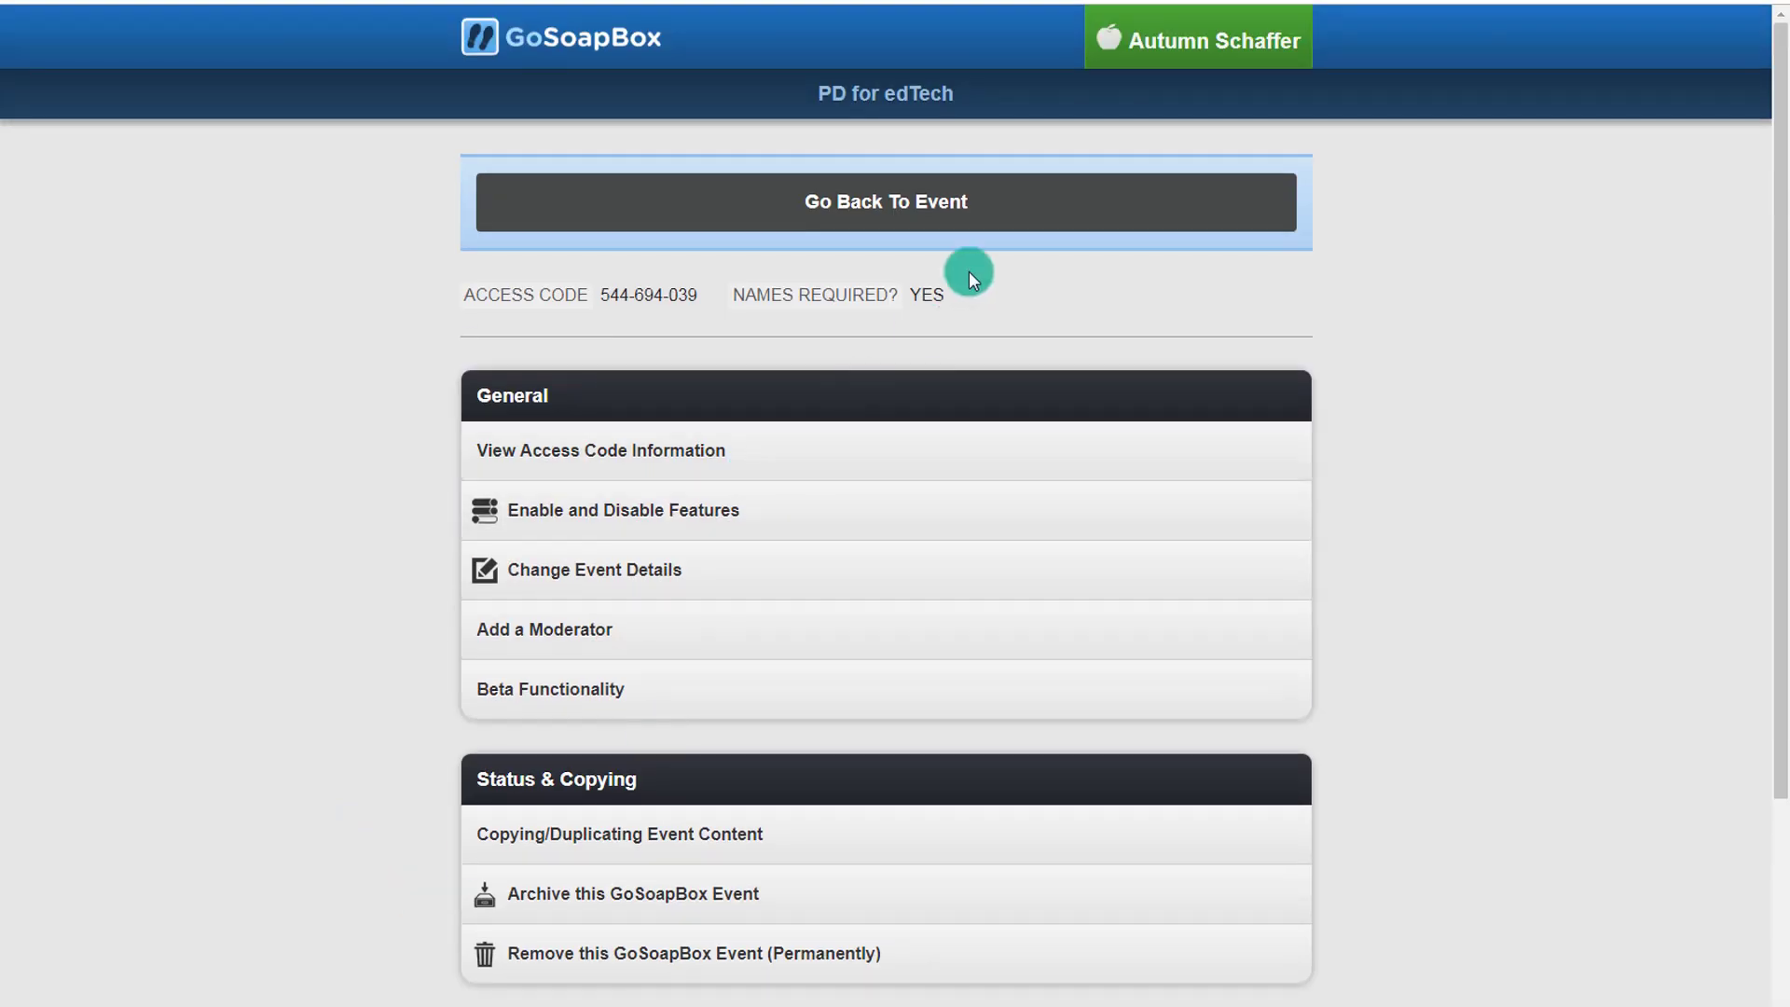
pyautogui.click(932, 218)
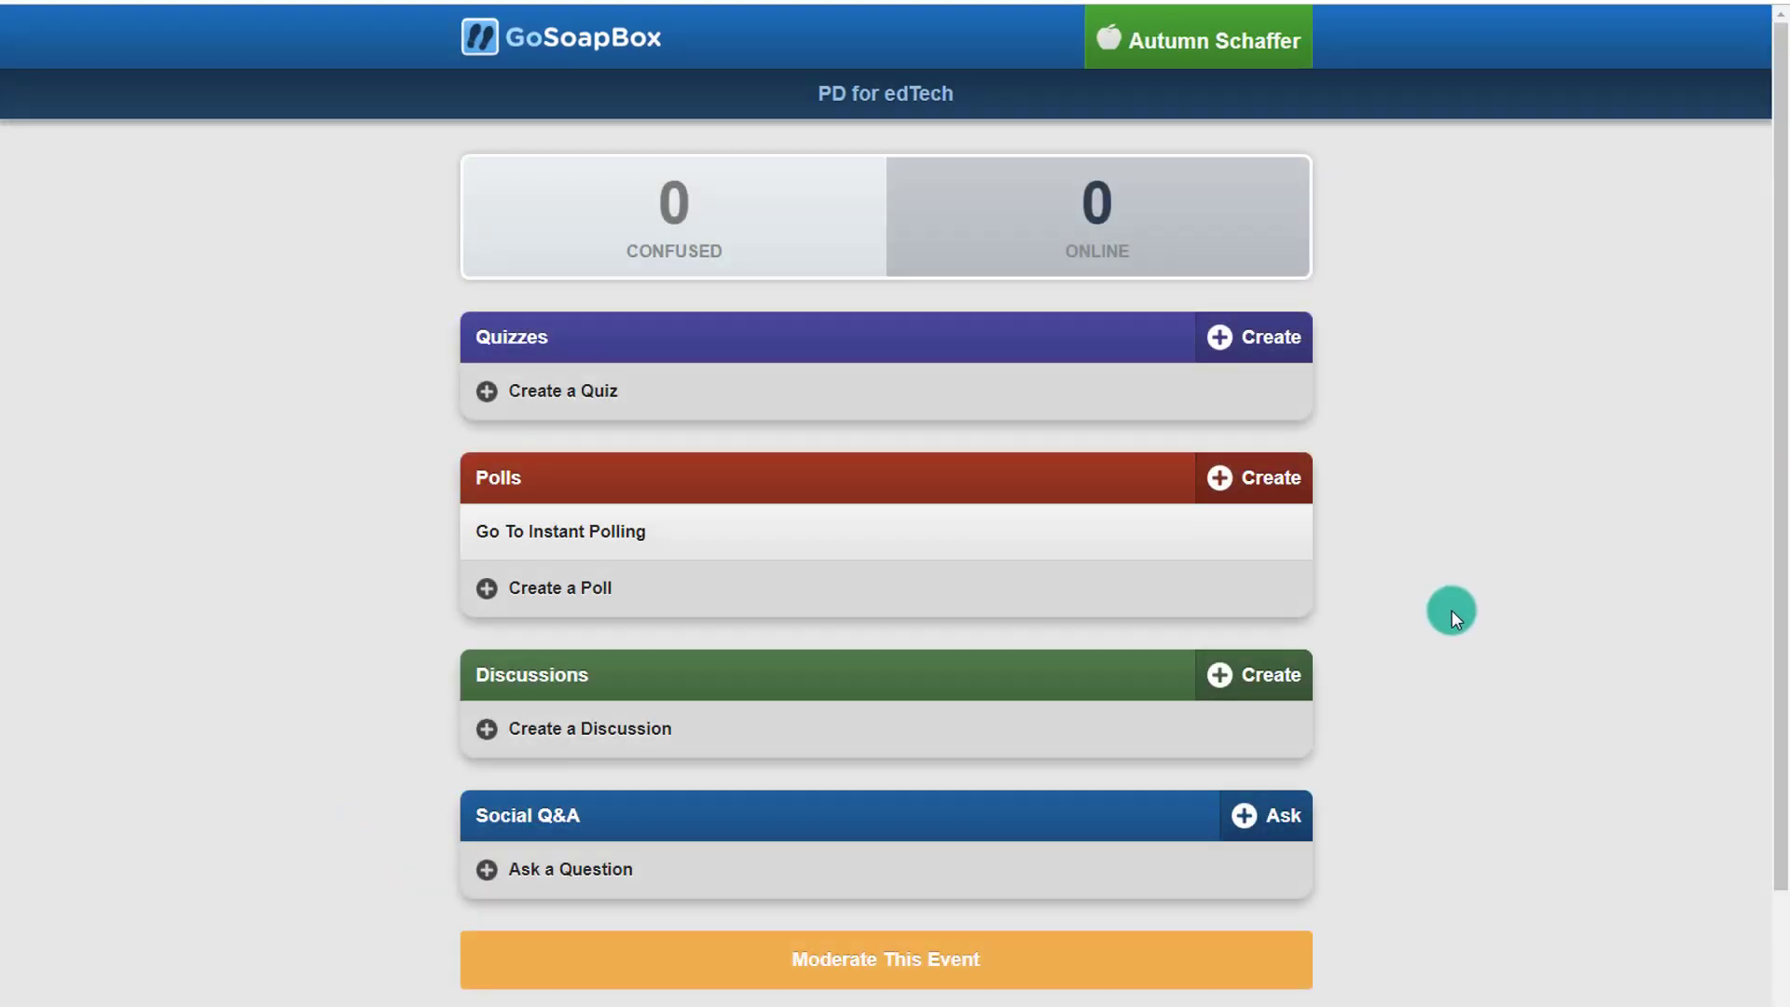
# - Create a quiz named "Use of backchannels" in the event
pyautogui.scroll(-2, 413, 714)
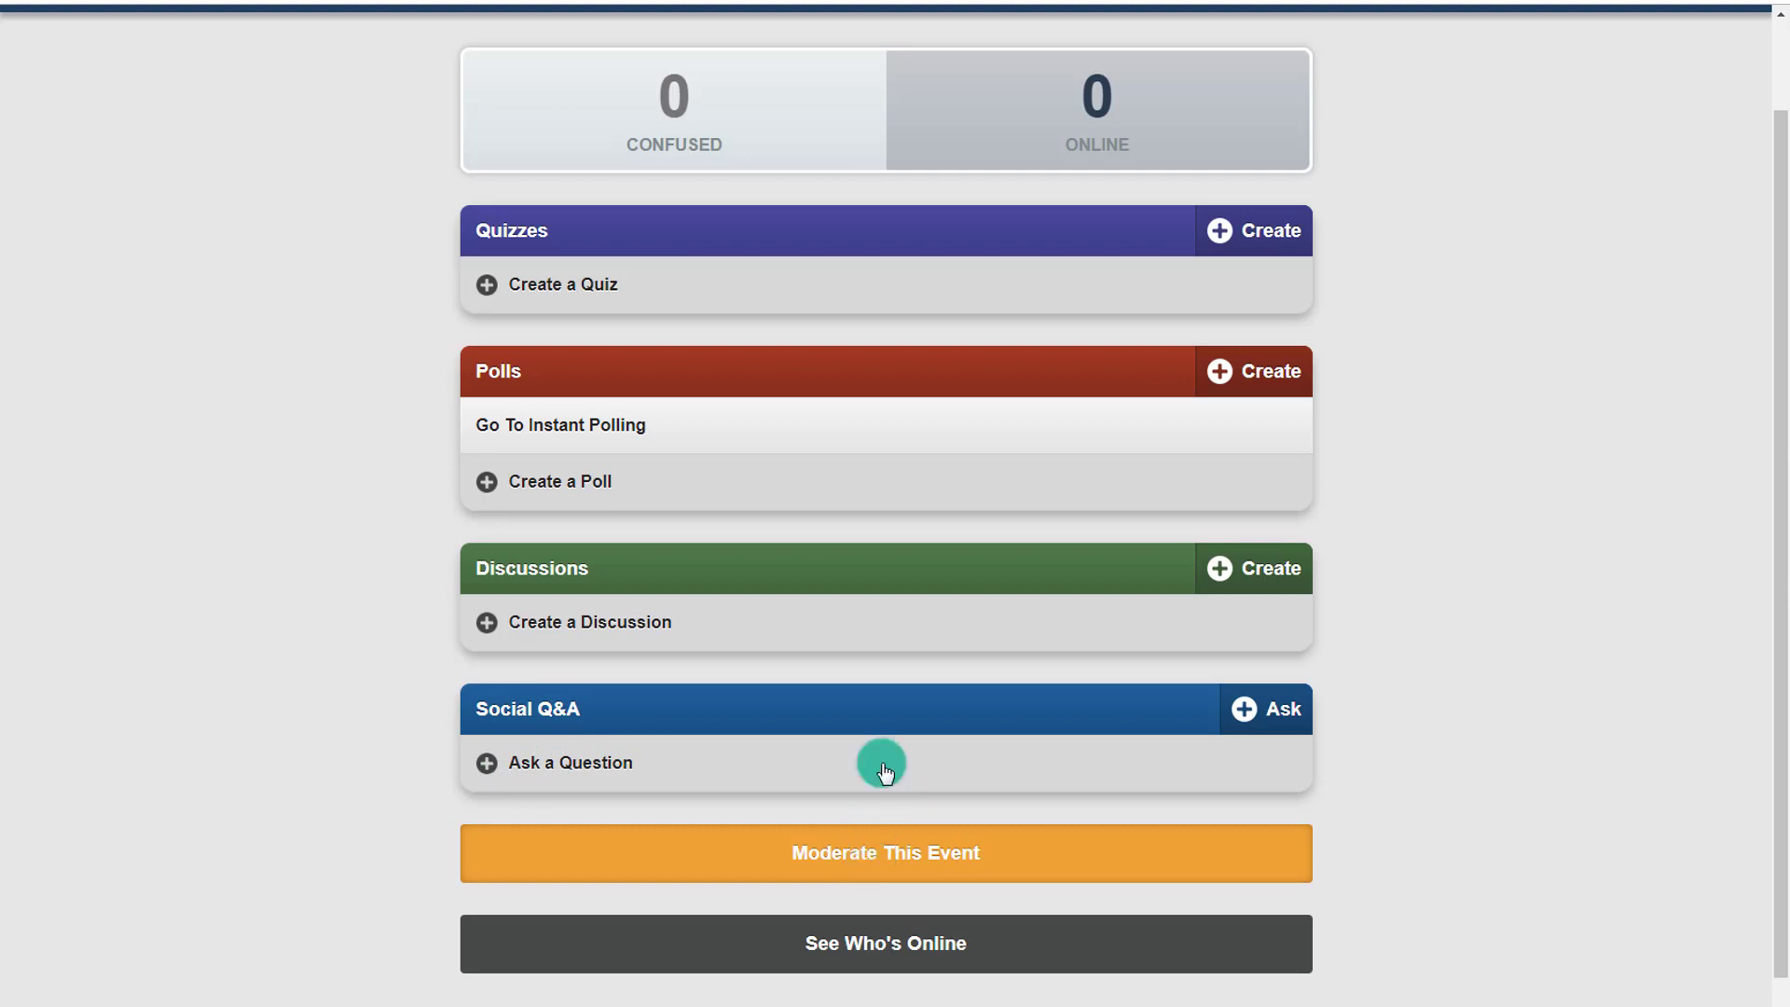
pyautogui.click(580, 296)
pyautogui.click(619, 400)
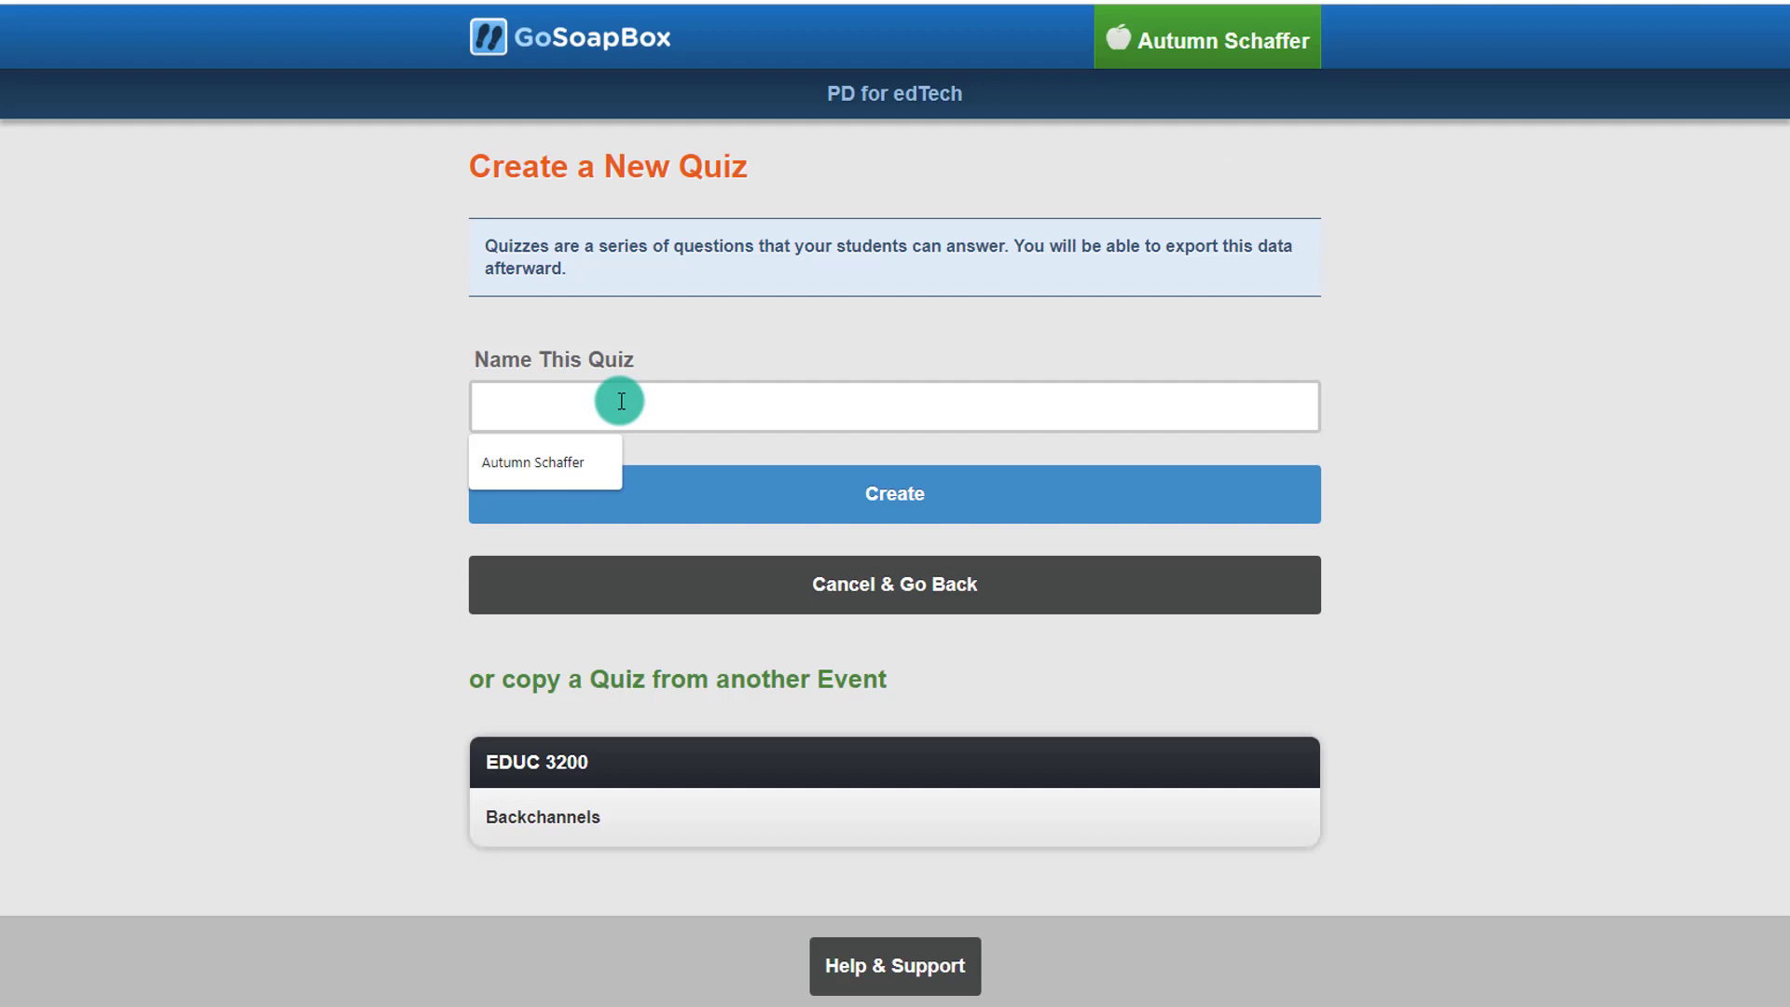
pyautogui.write('Use of backchannels')
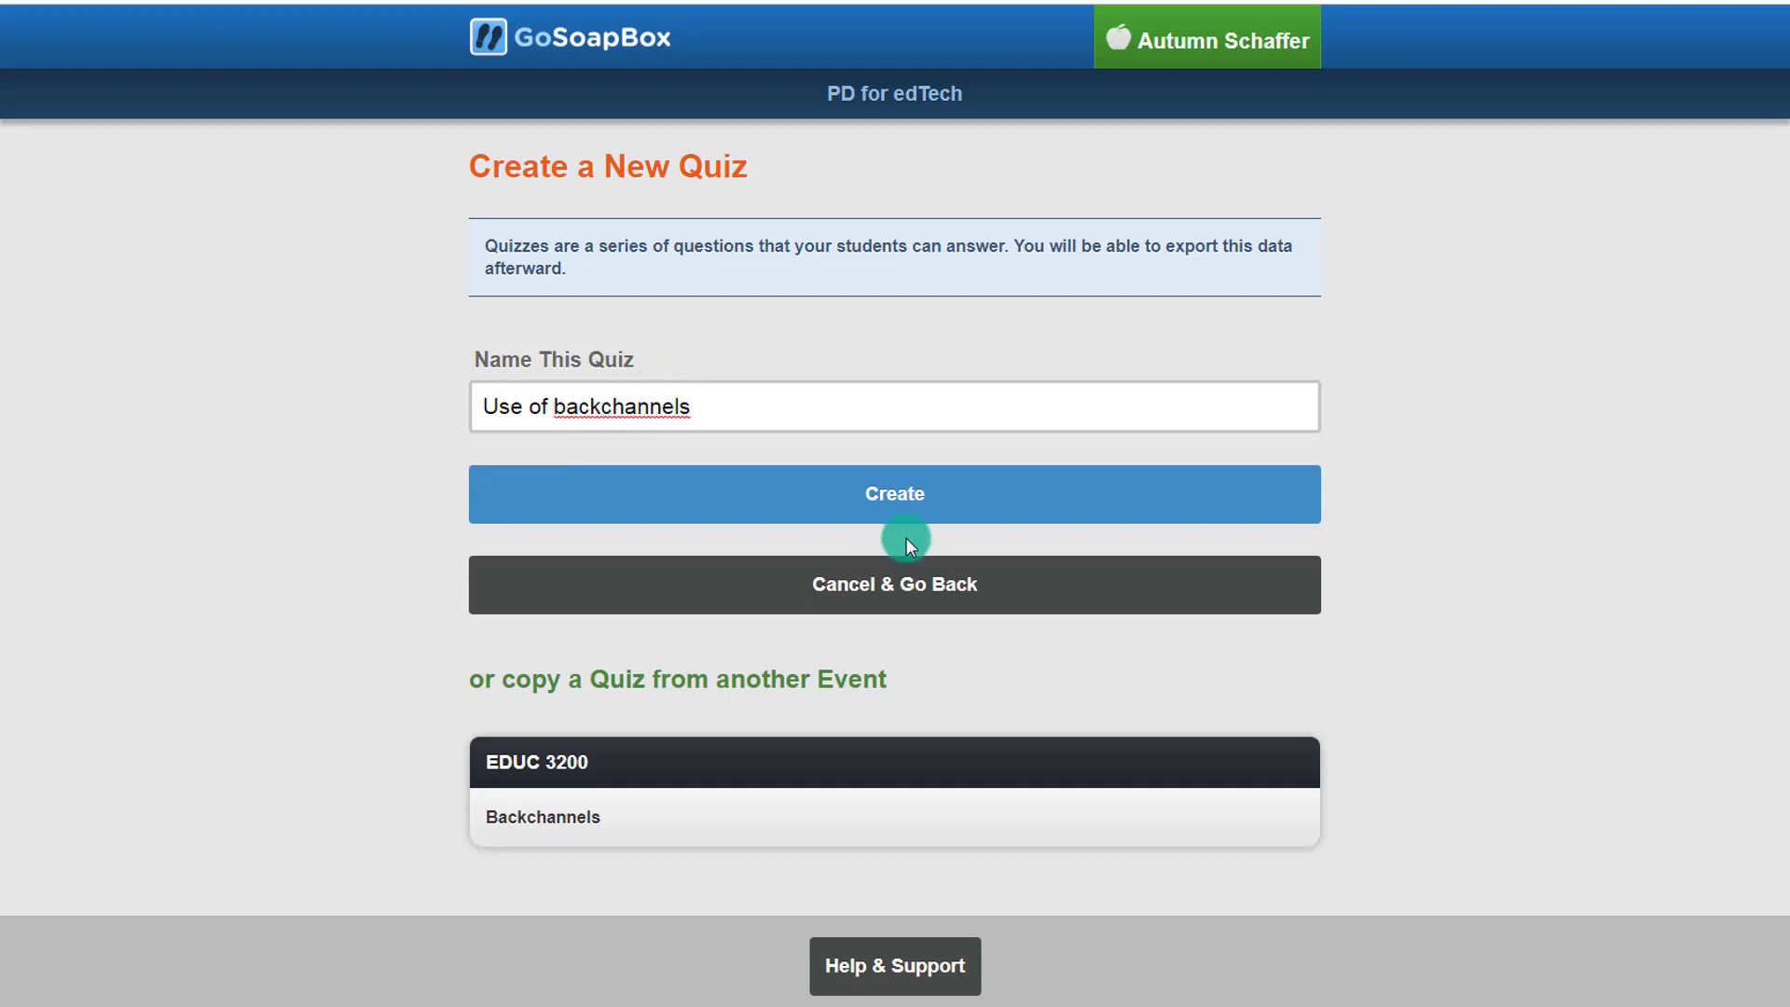
pyautogui.click(907, 513)
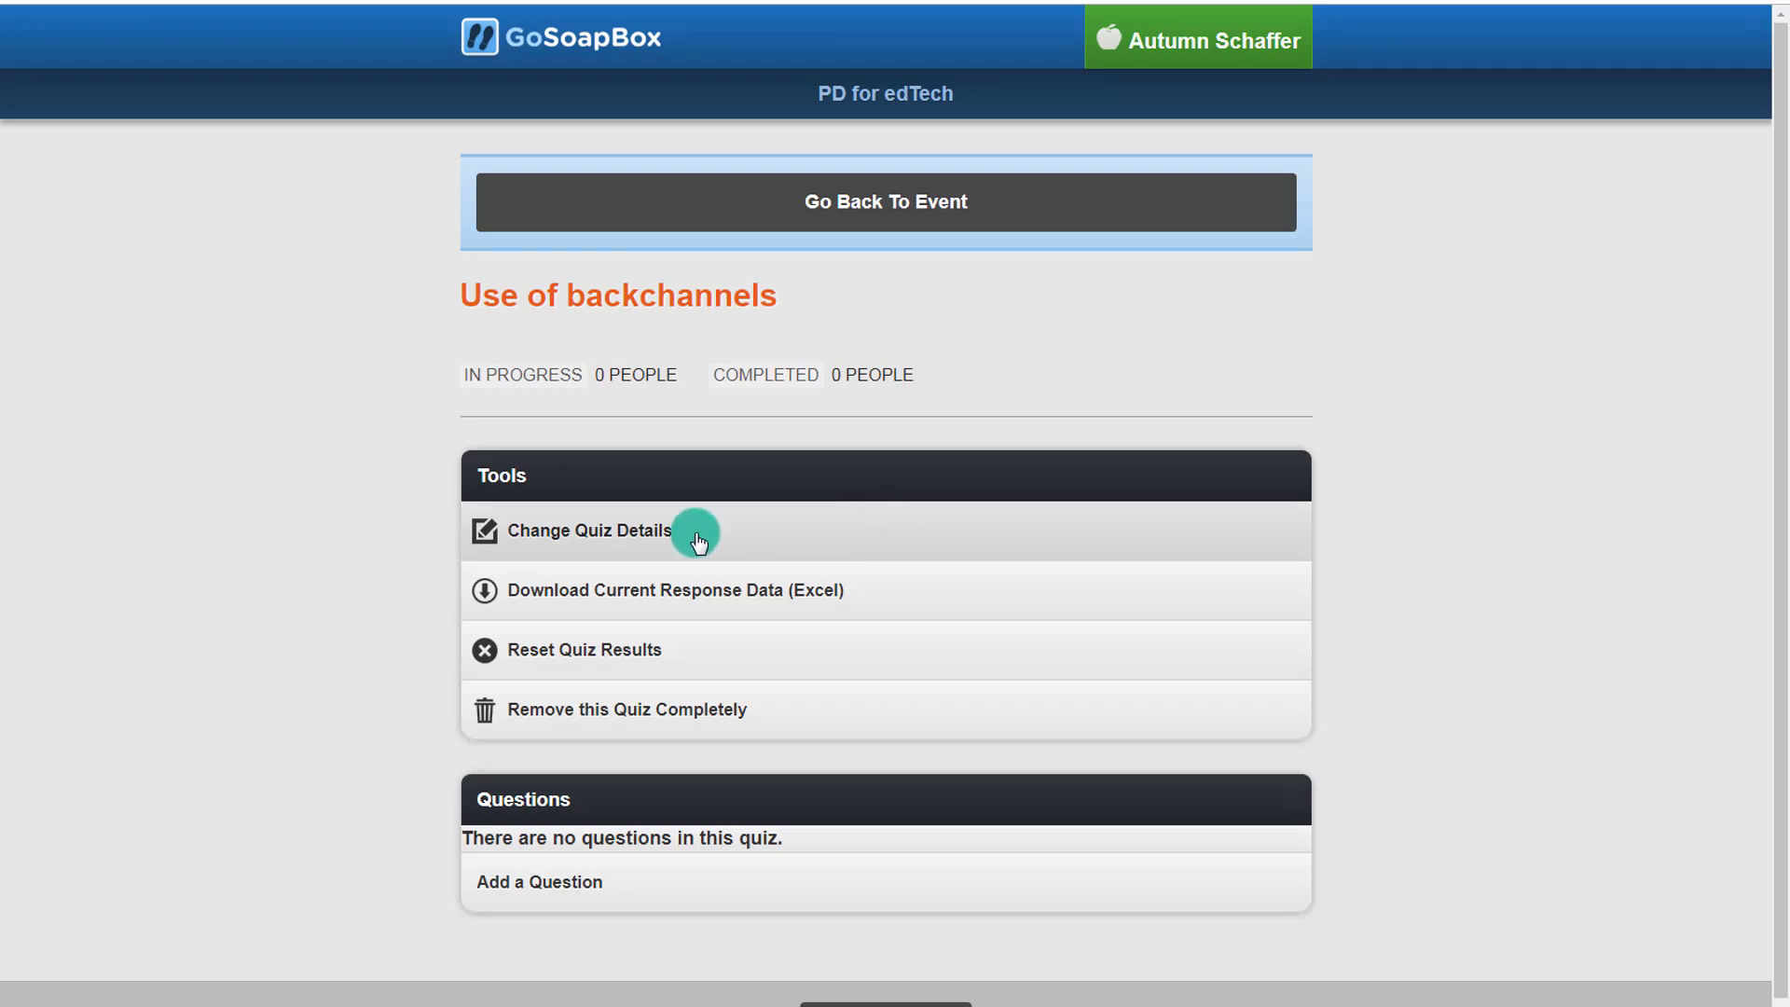
# - Fill in a multiple-choice quiz question reading "Backchannels can only be used for homework." with the choices Yes and No
pyautogui.click(572, 881)
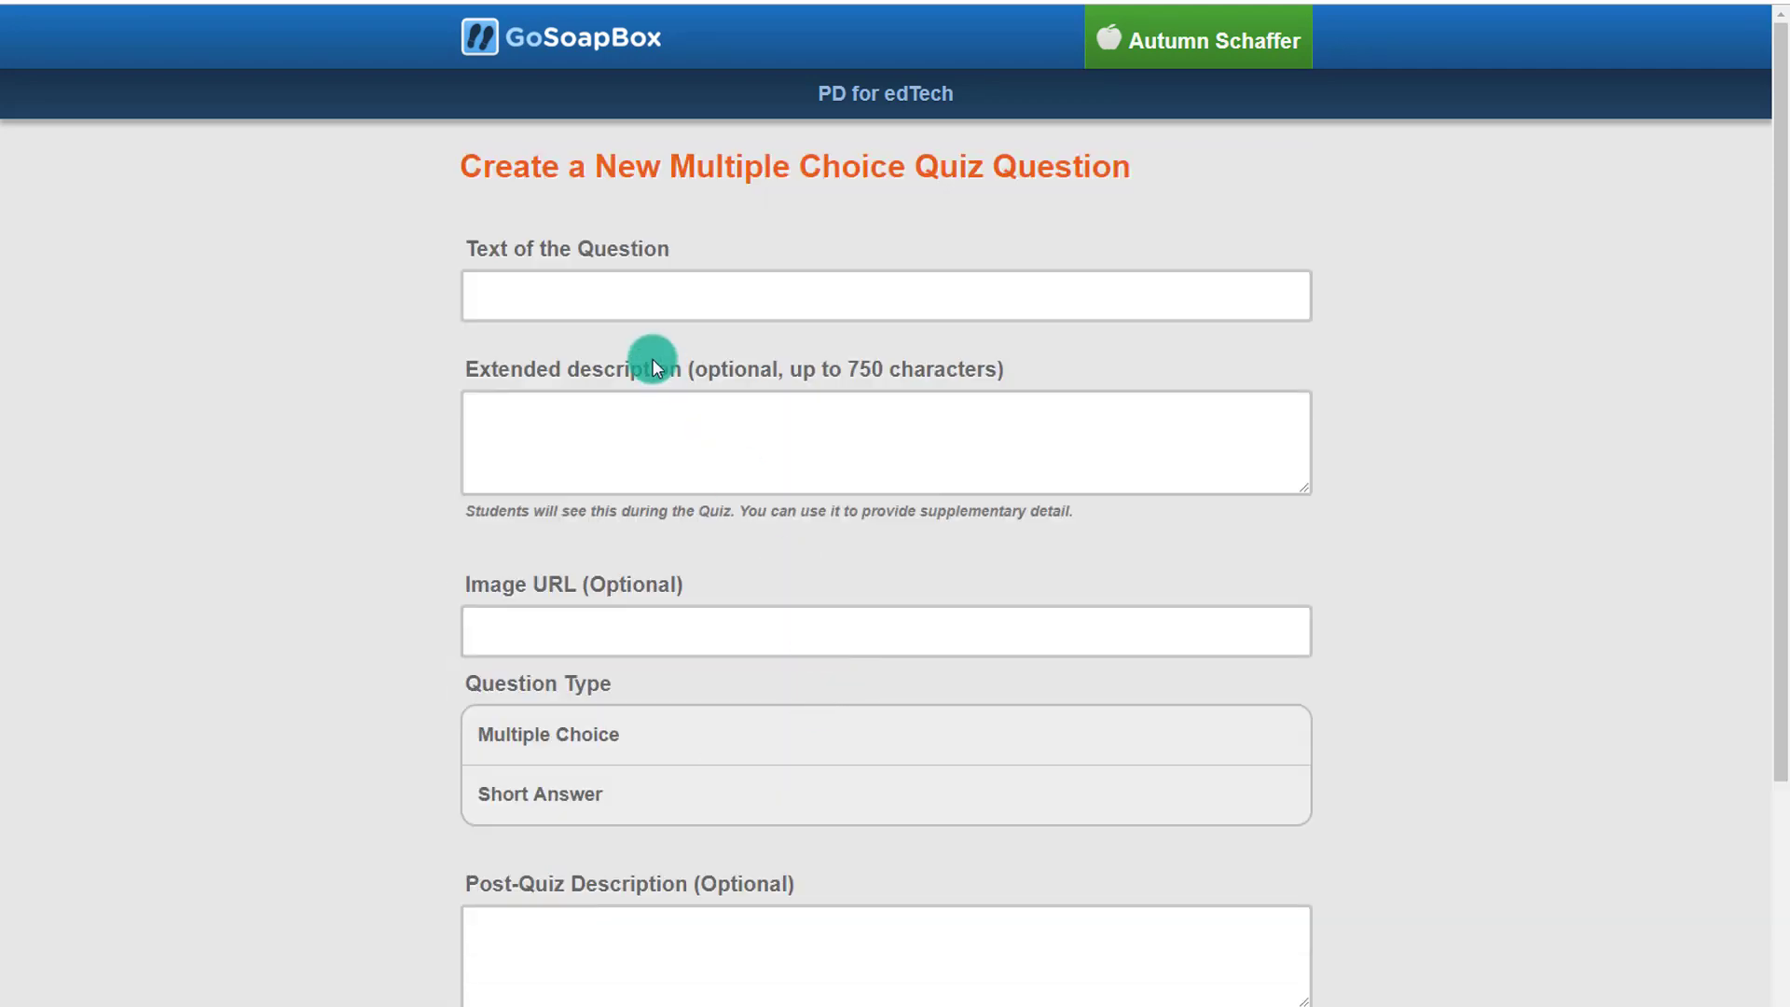
pyautogui.click(607, 299)
pyautogui.scroll(-1, 630, 724)
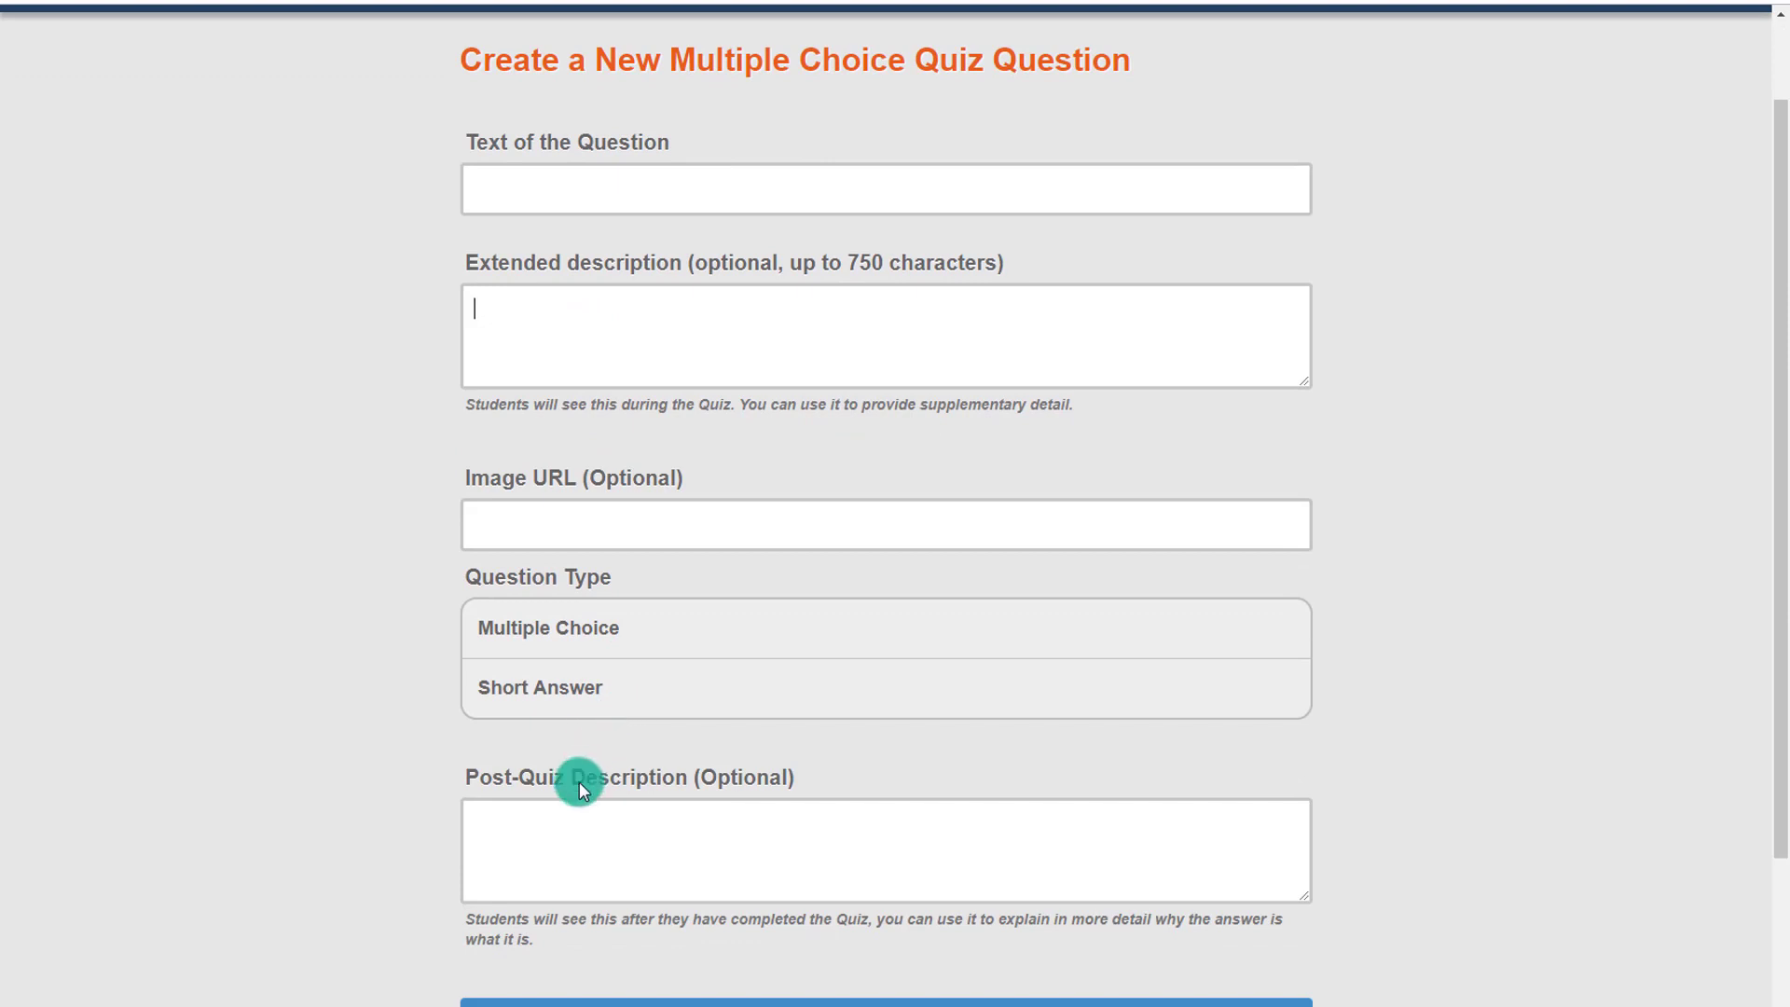
pyautogui.click(545, 839)
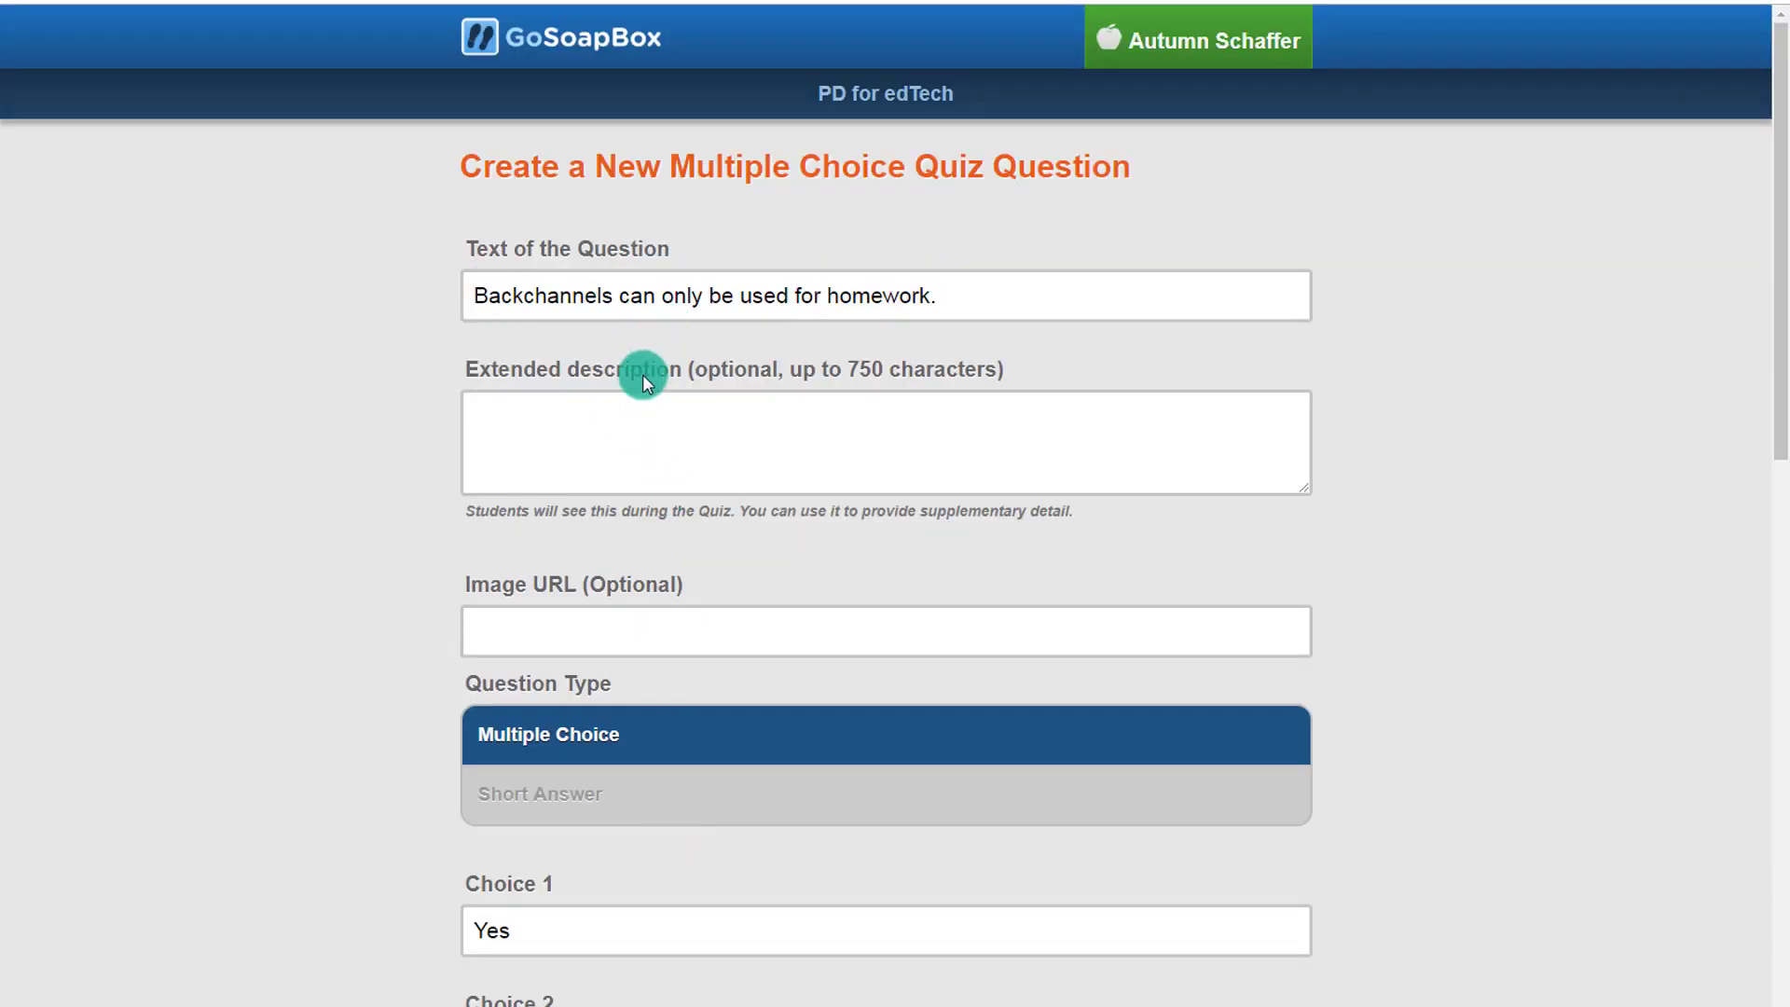
pyautogui.scroll(-2, 640, 378)
pyautogui.scroll(-2, 339, 708)
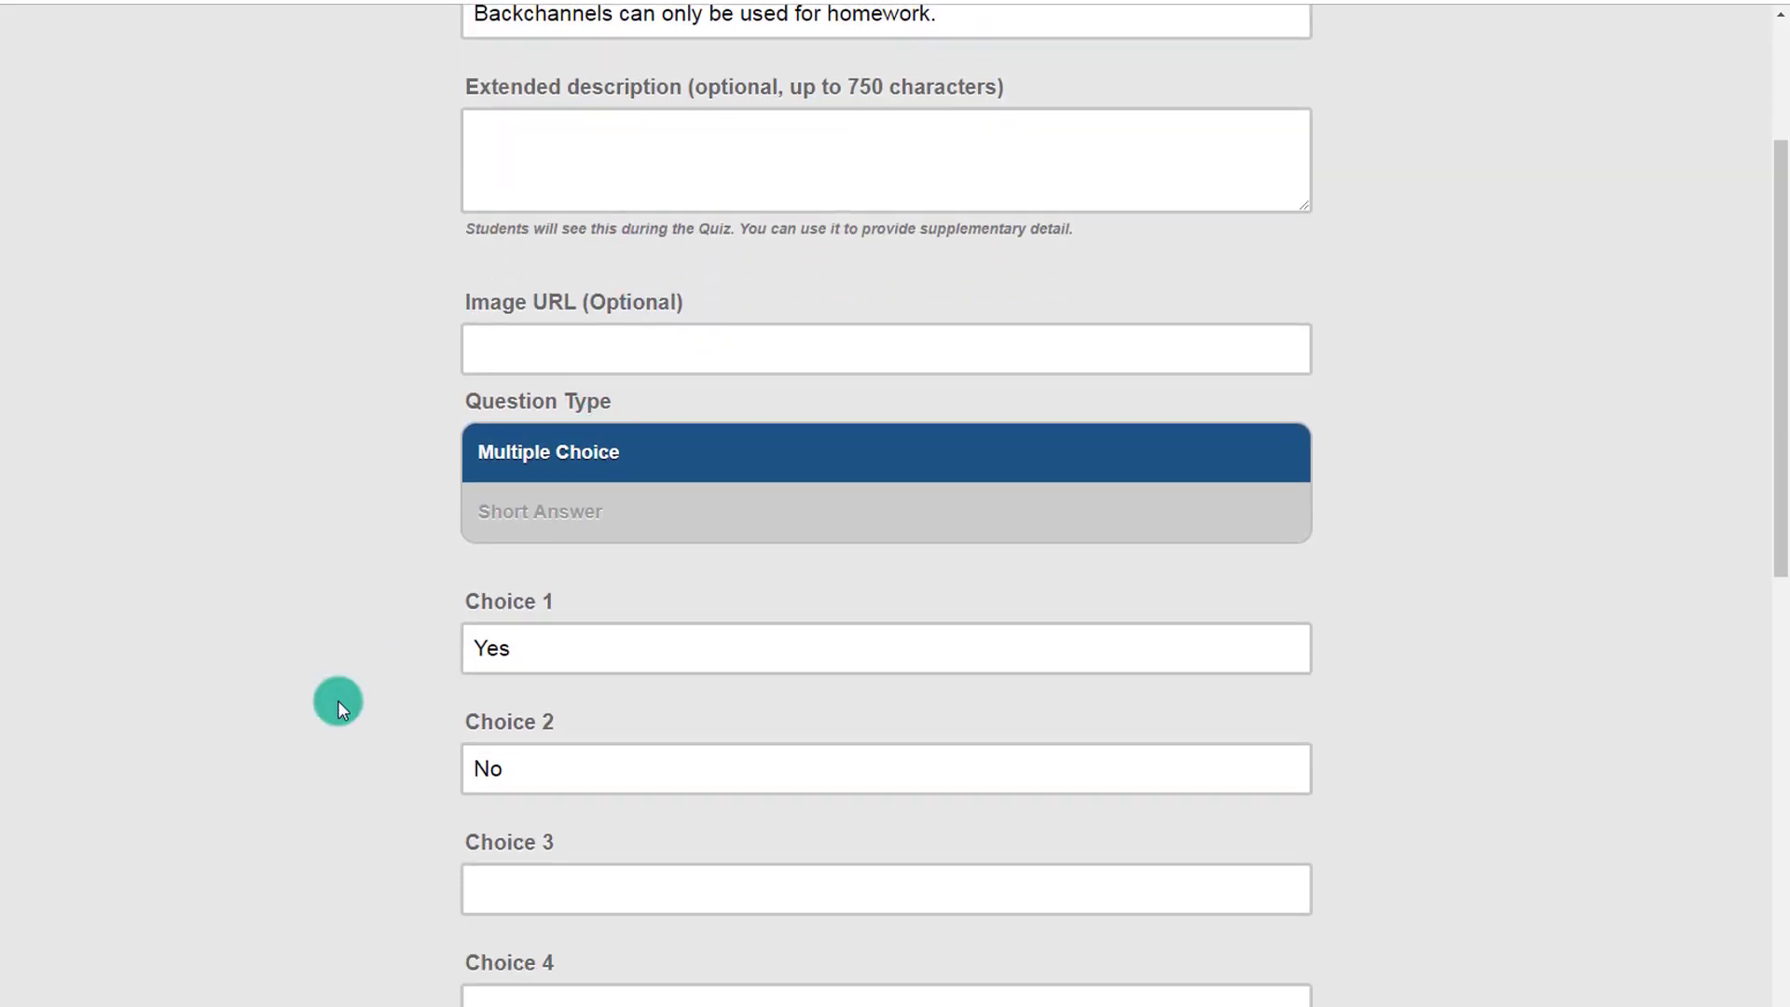
# - Create the question with No as correct answer and post-quiz description "They can also be used for communicating digitally during class!"
pyautogui.scroll(-4, 512, 879)
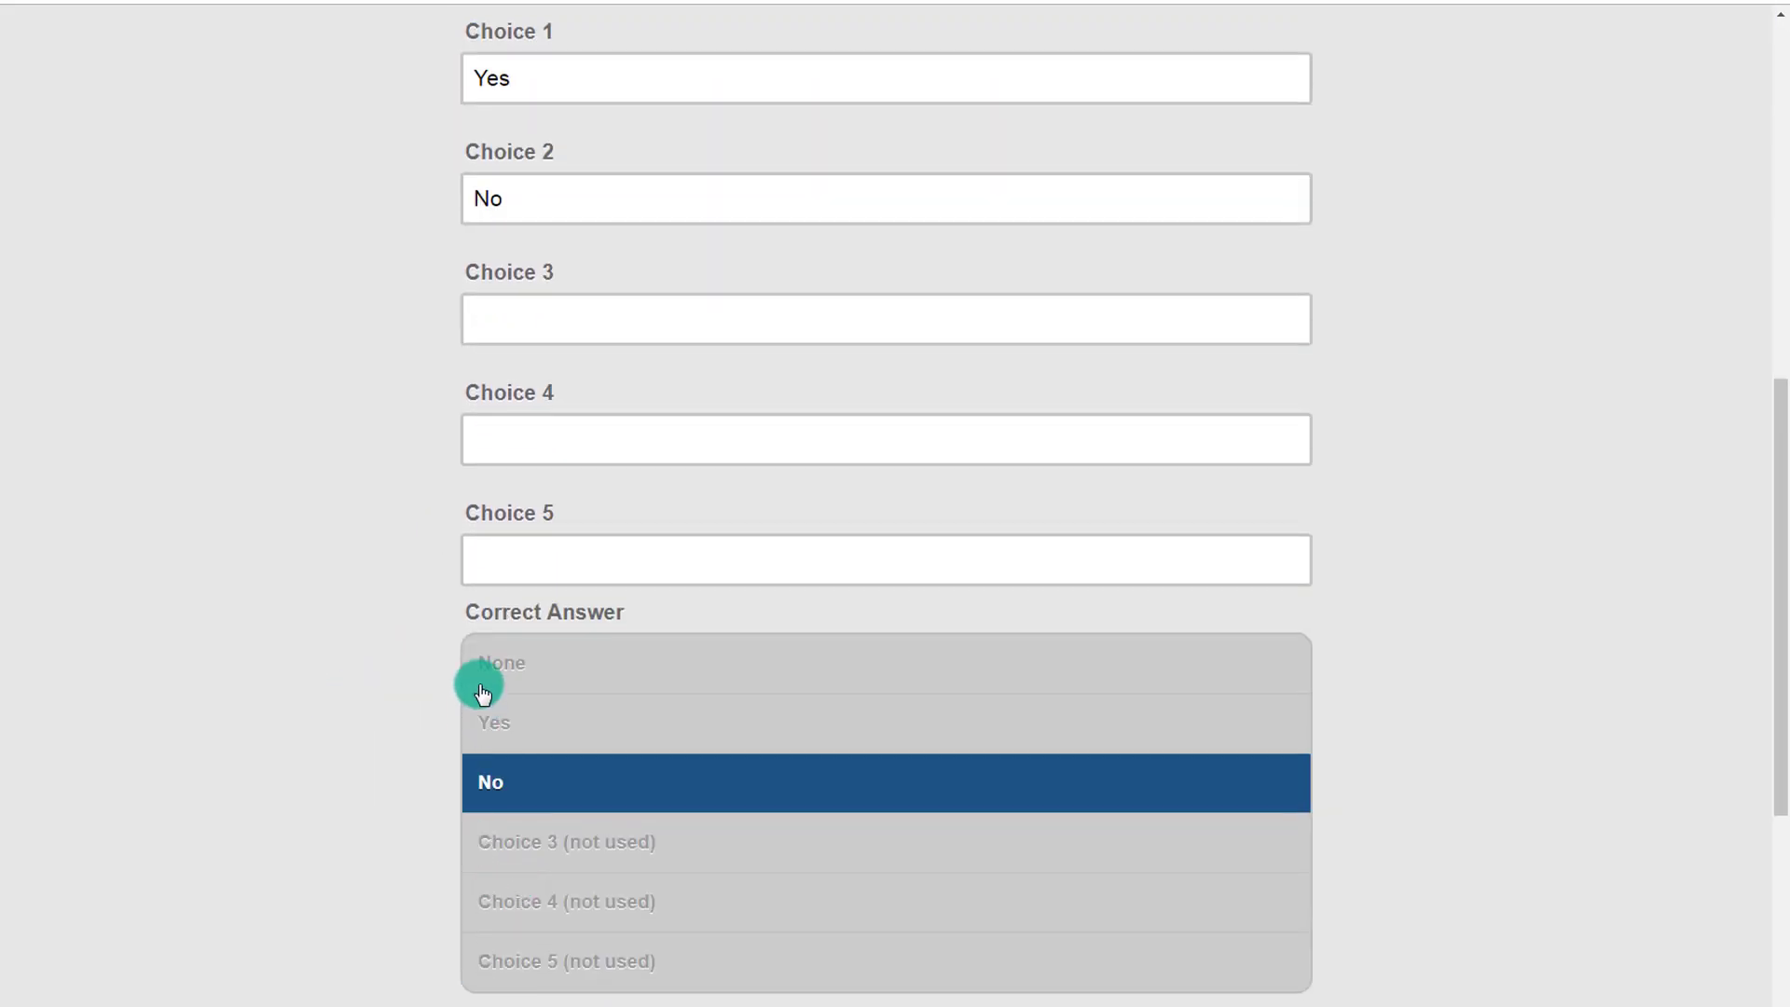
pyautogui.scroll(-4, 389, 770)
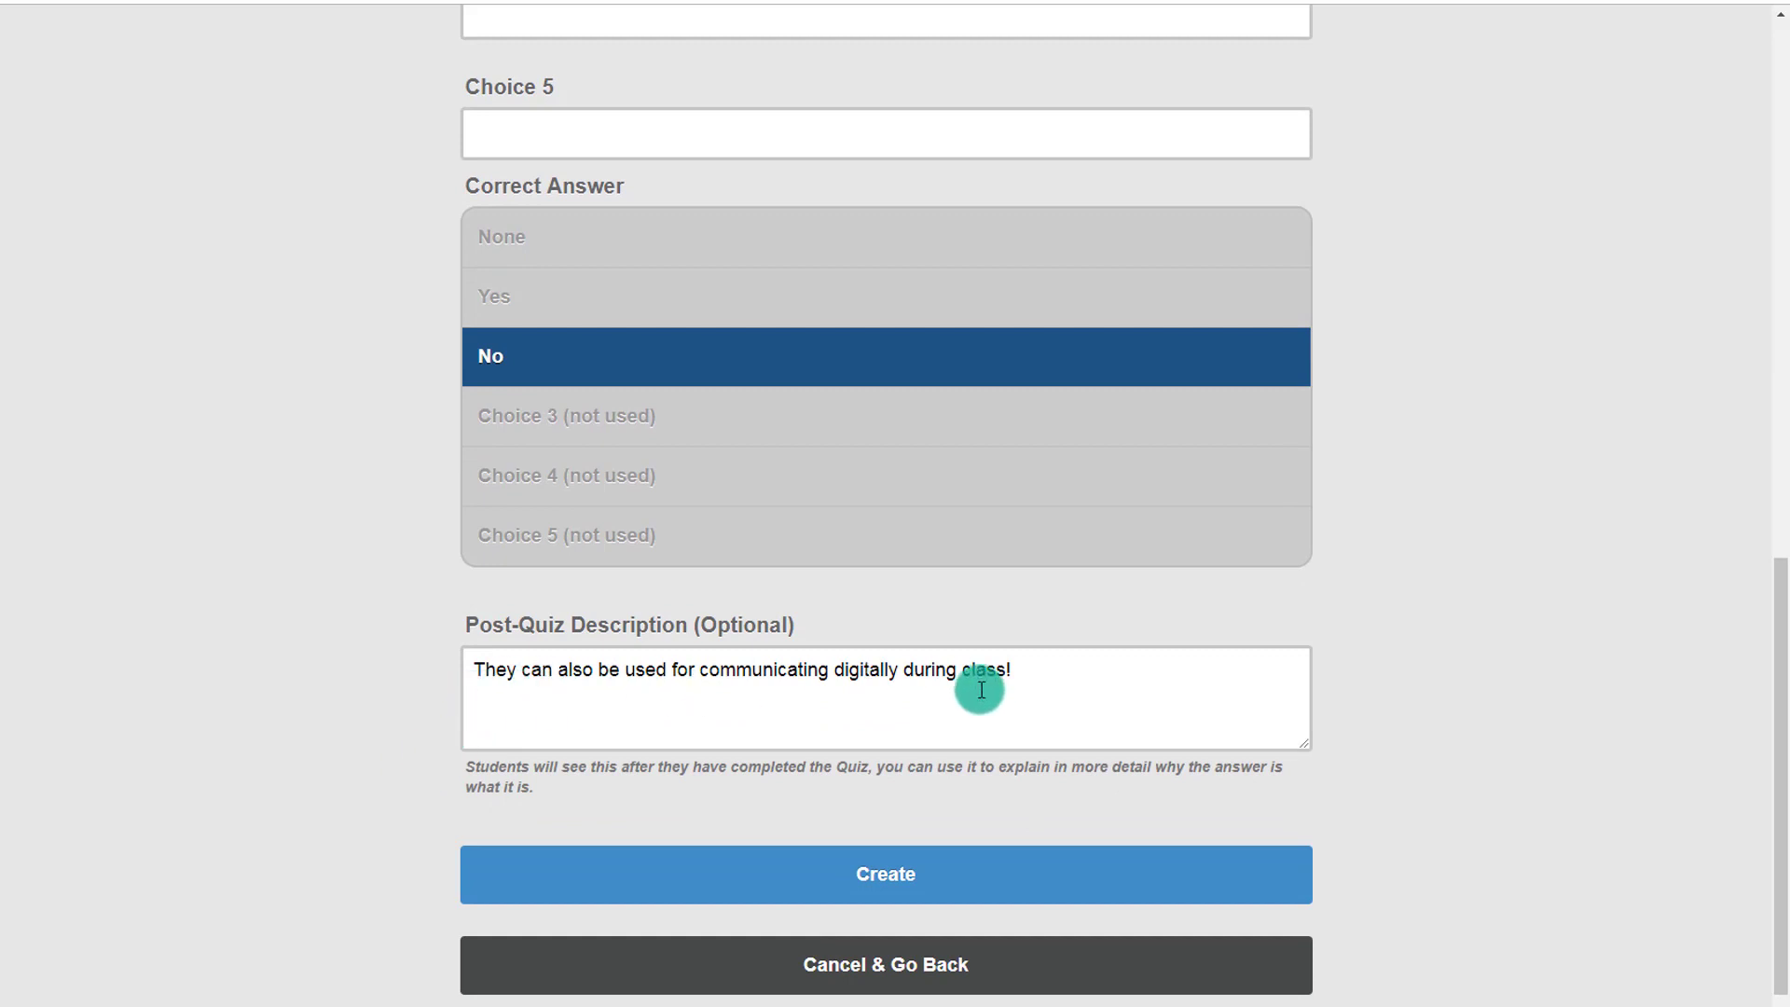
pyautogui.click(909, 871)
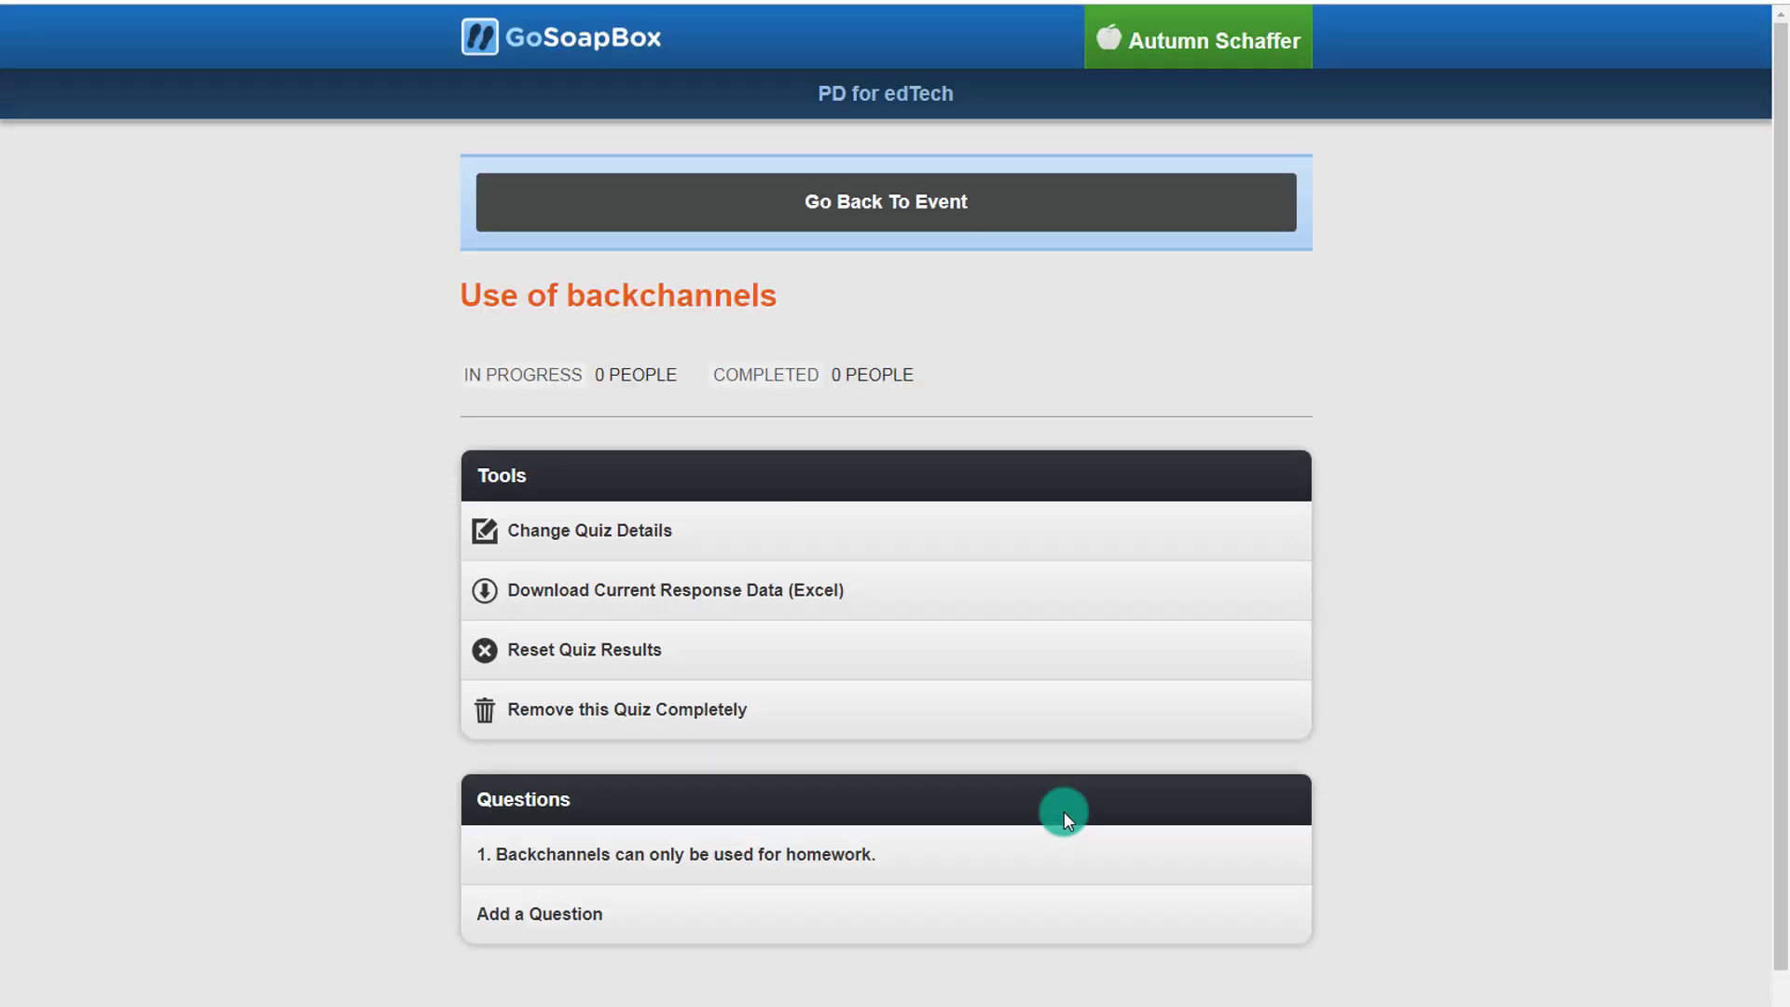
# - Add questions "With backchannels, everyone needs their own device." and "What are some ways you can think of to use backchannels?", returning to the event
pyautogui.click(559, 918)
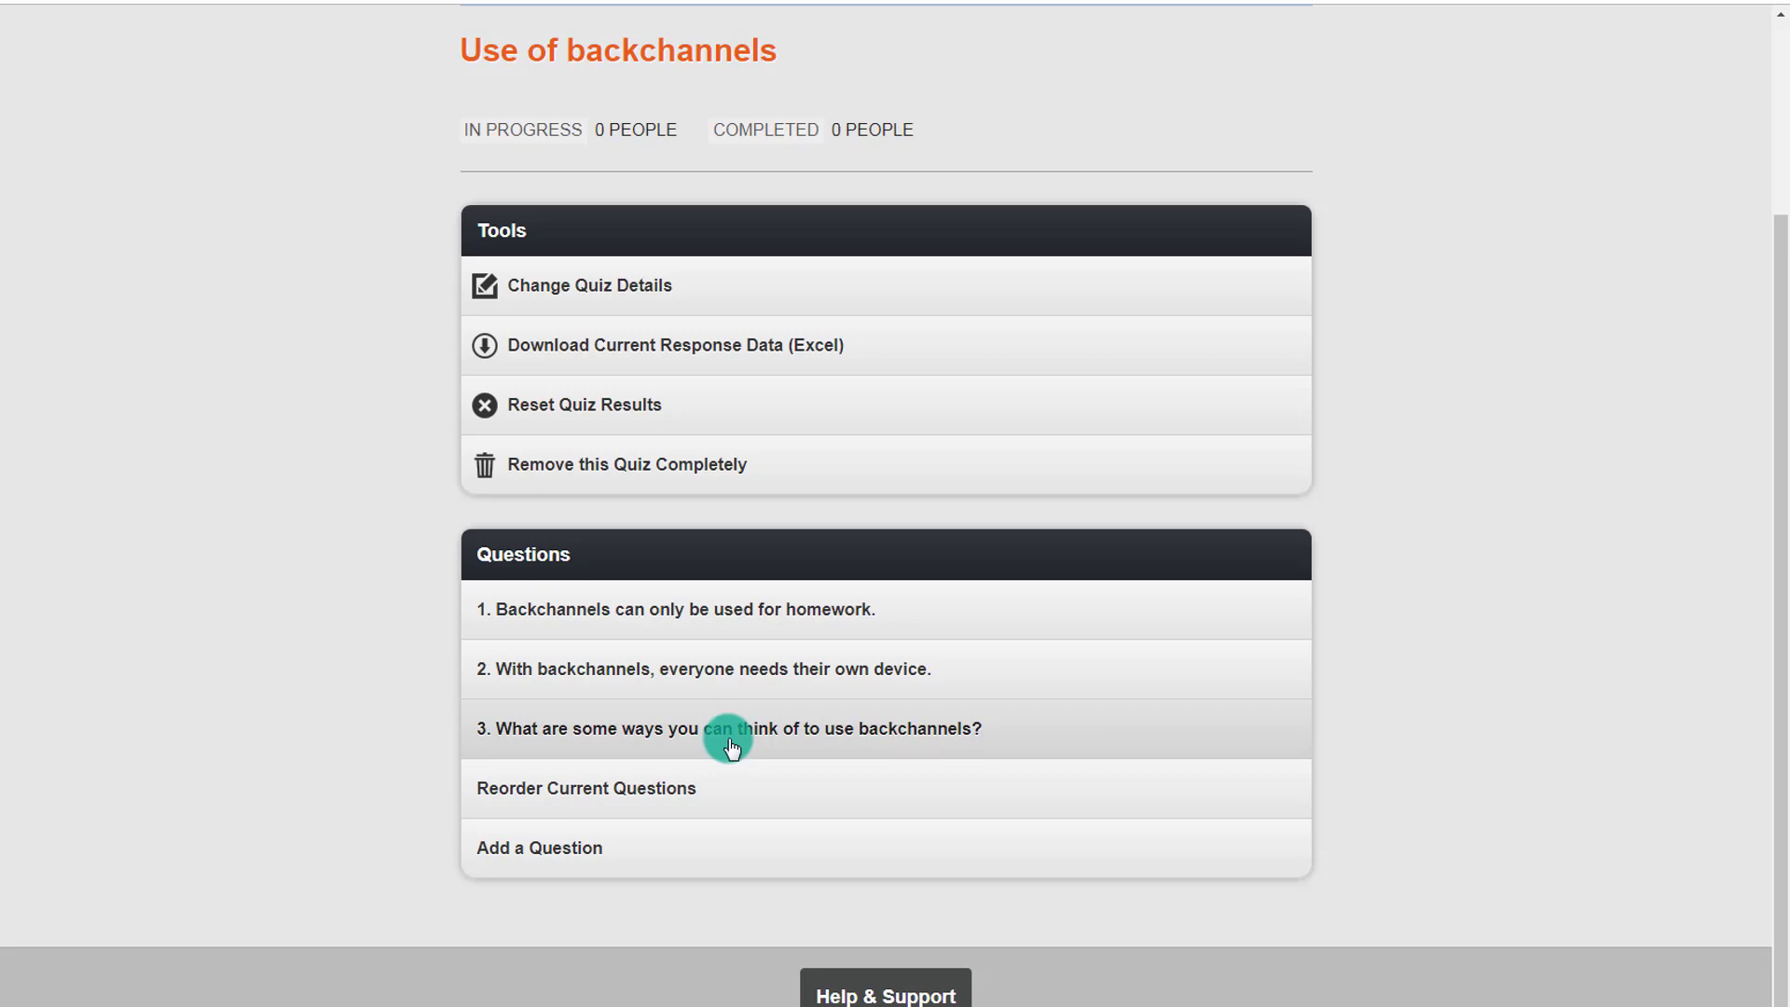
pyautogui.scroll(3, 730, 745)
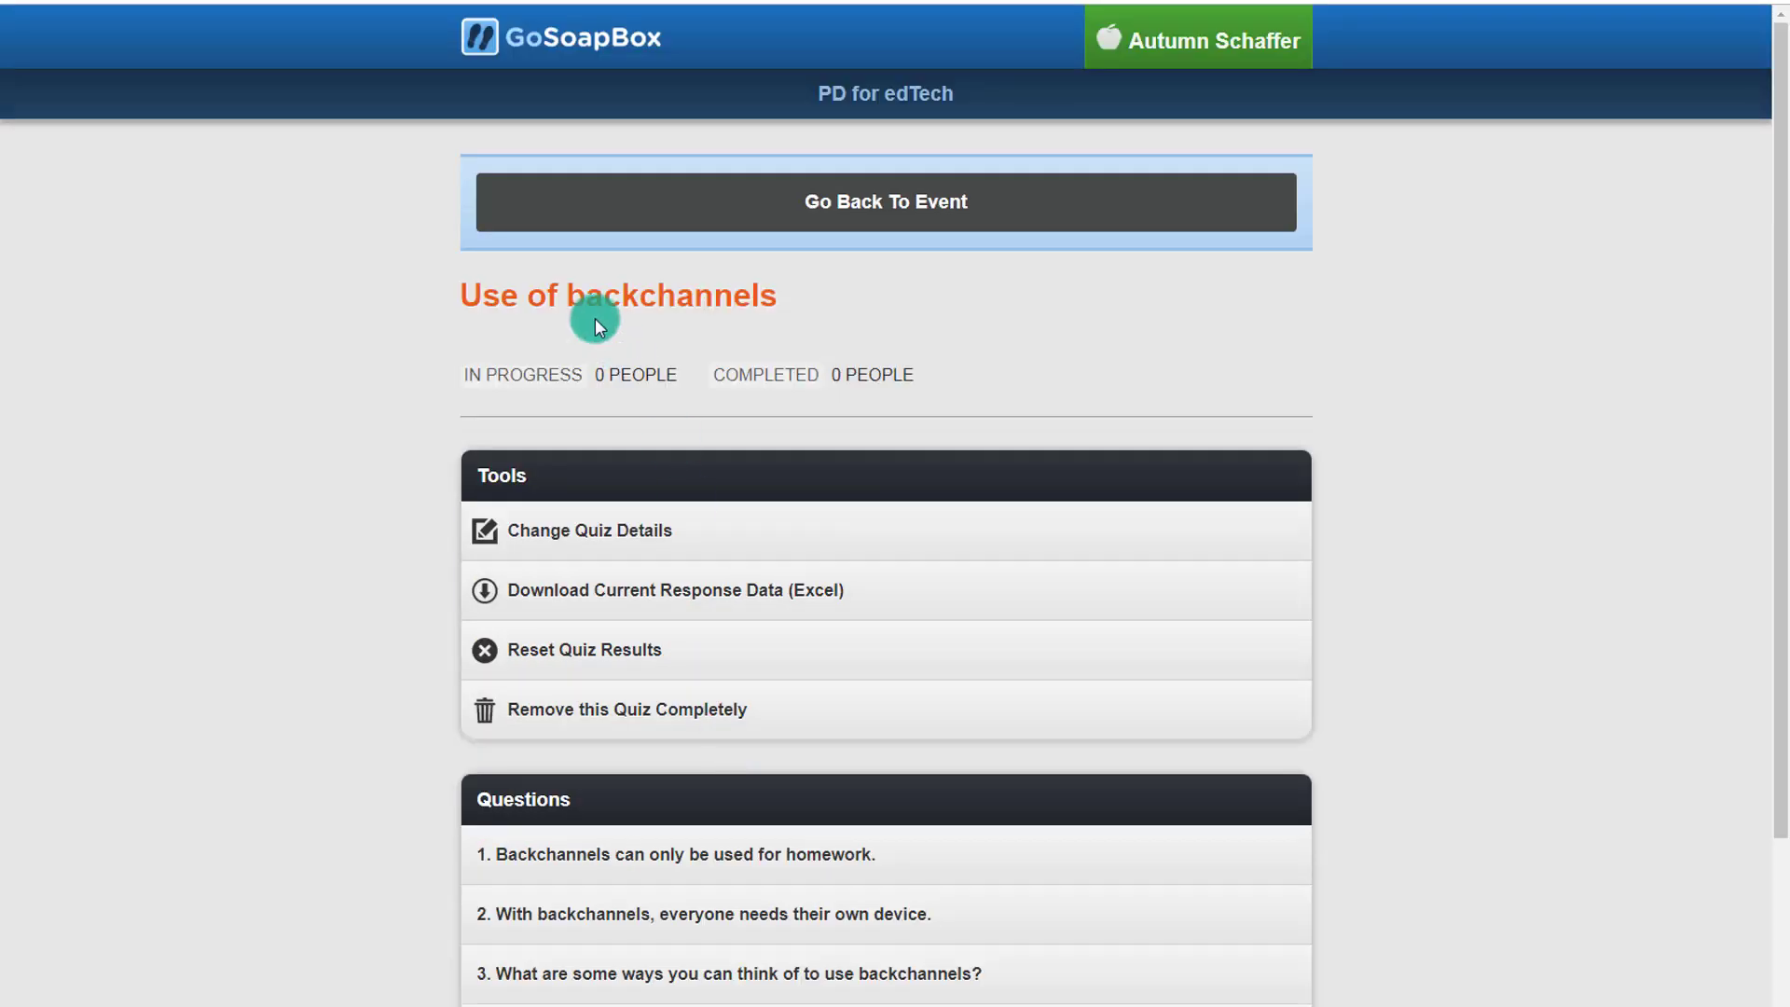
pyautogui.click(828, 209)
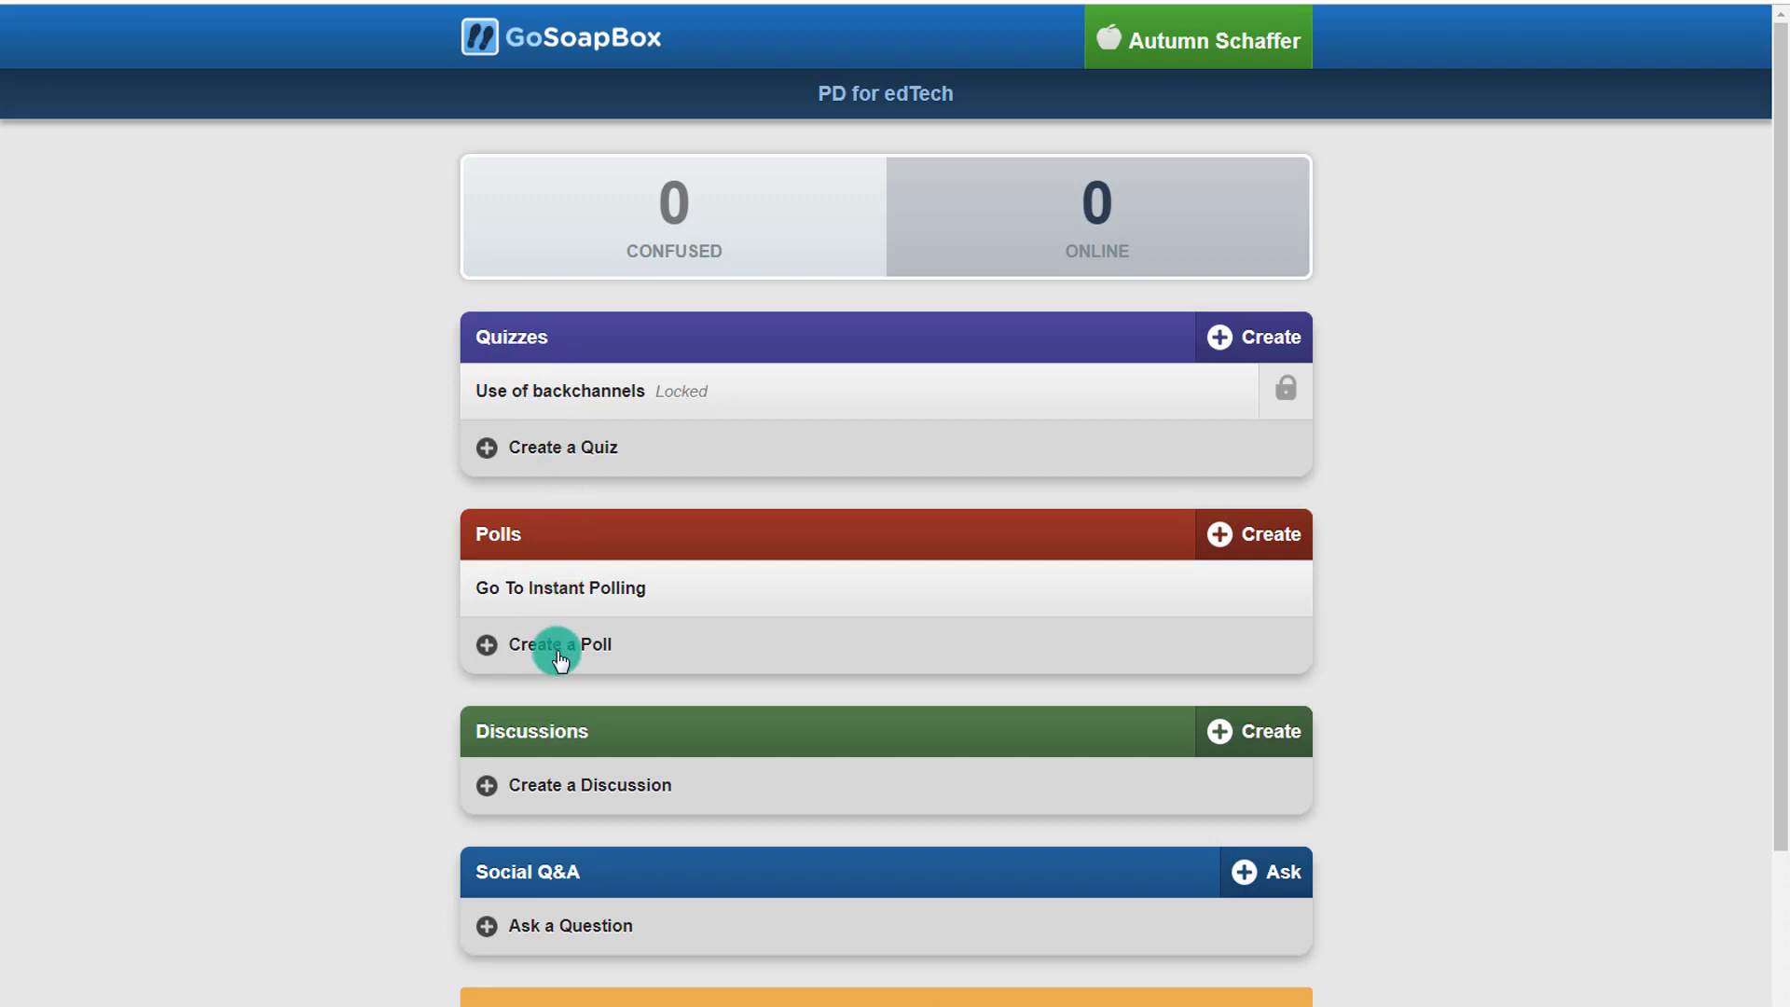
# - Create the poll "Have you used a tool like GoSoapBox before?" with choices Yes and No, bar chart results and results visible to students
pyautogui.click(523, 648)
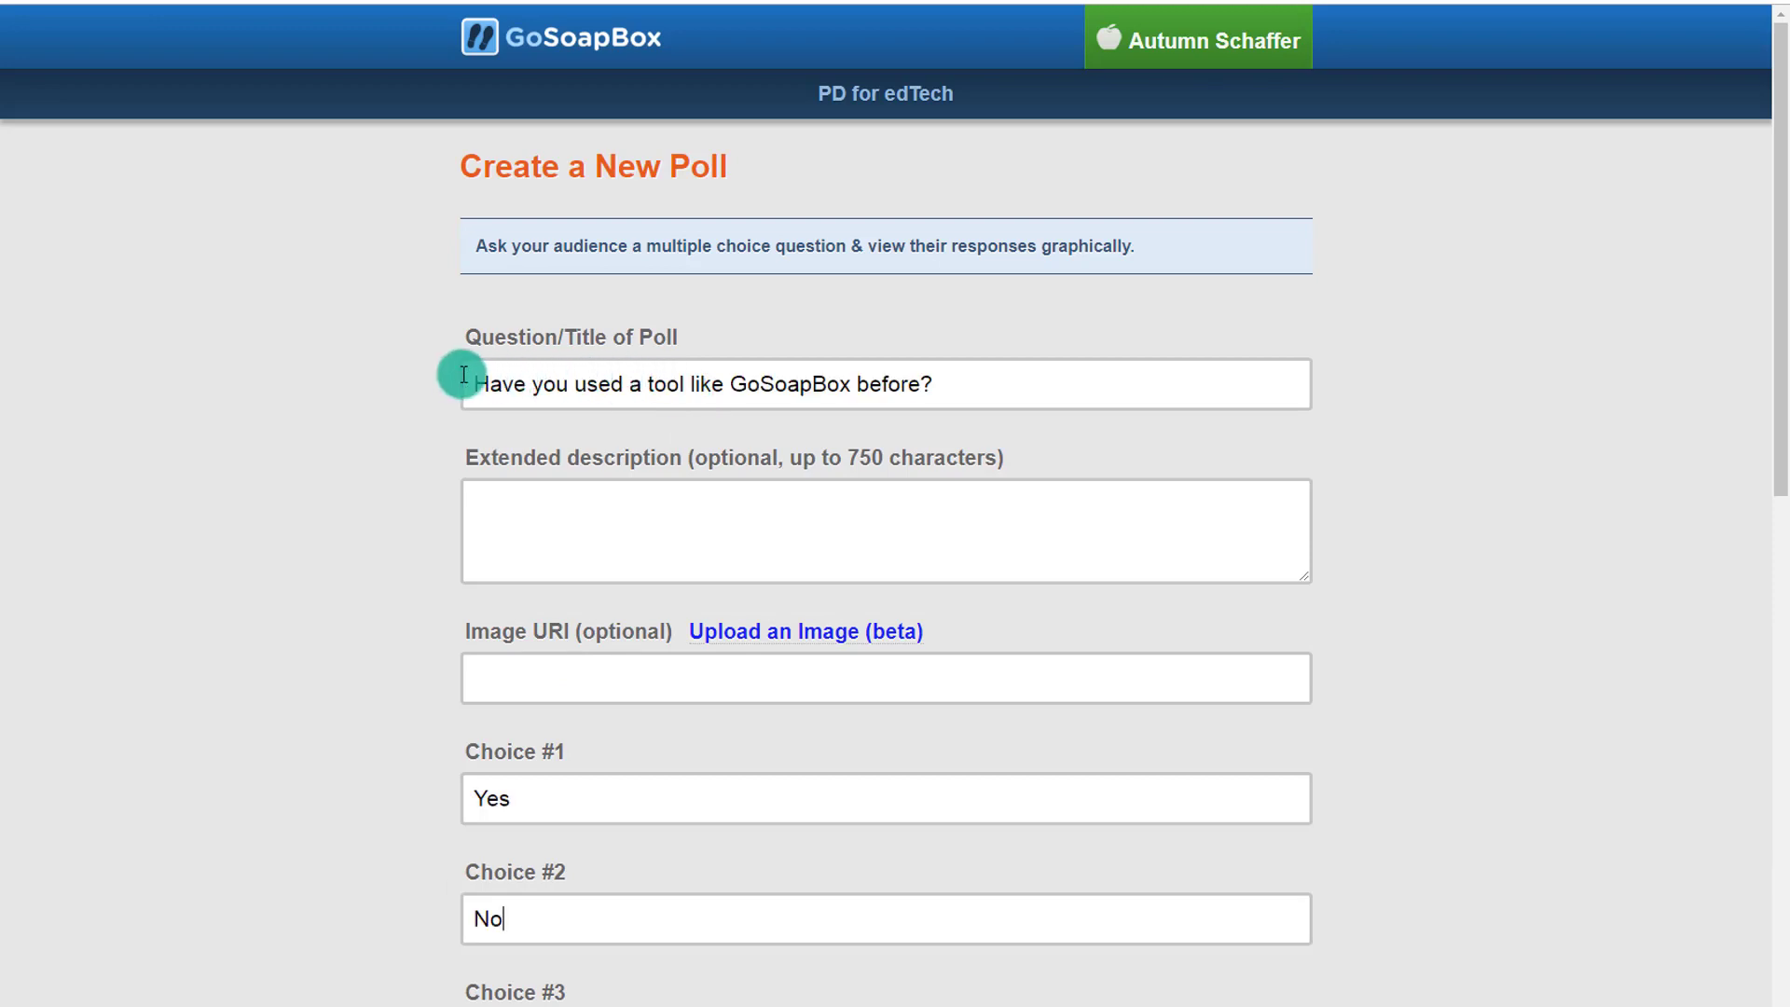
pyautogui.scroll(-3, 755, 431)
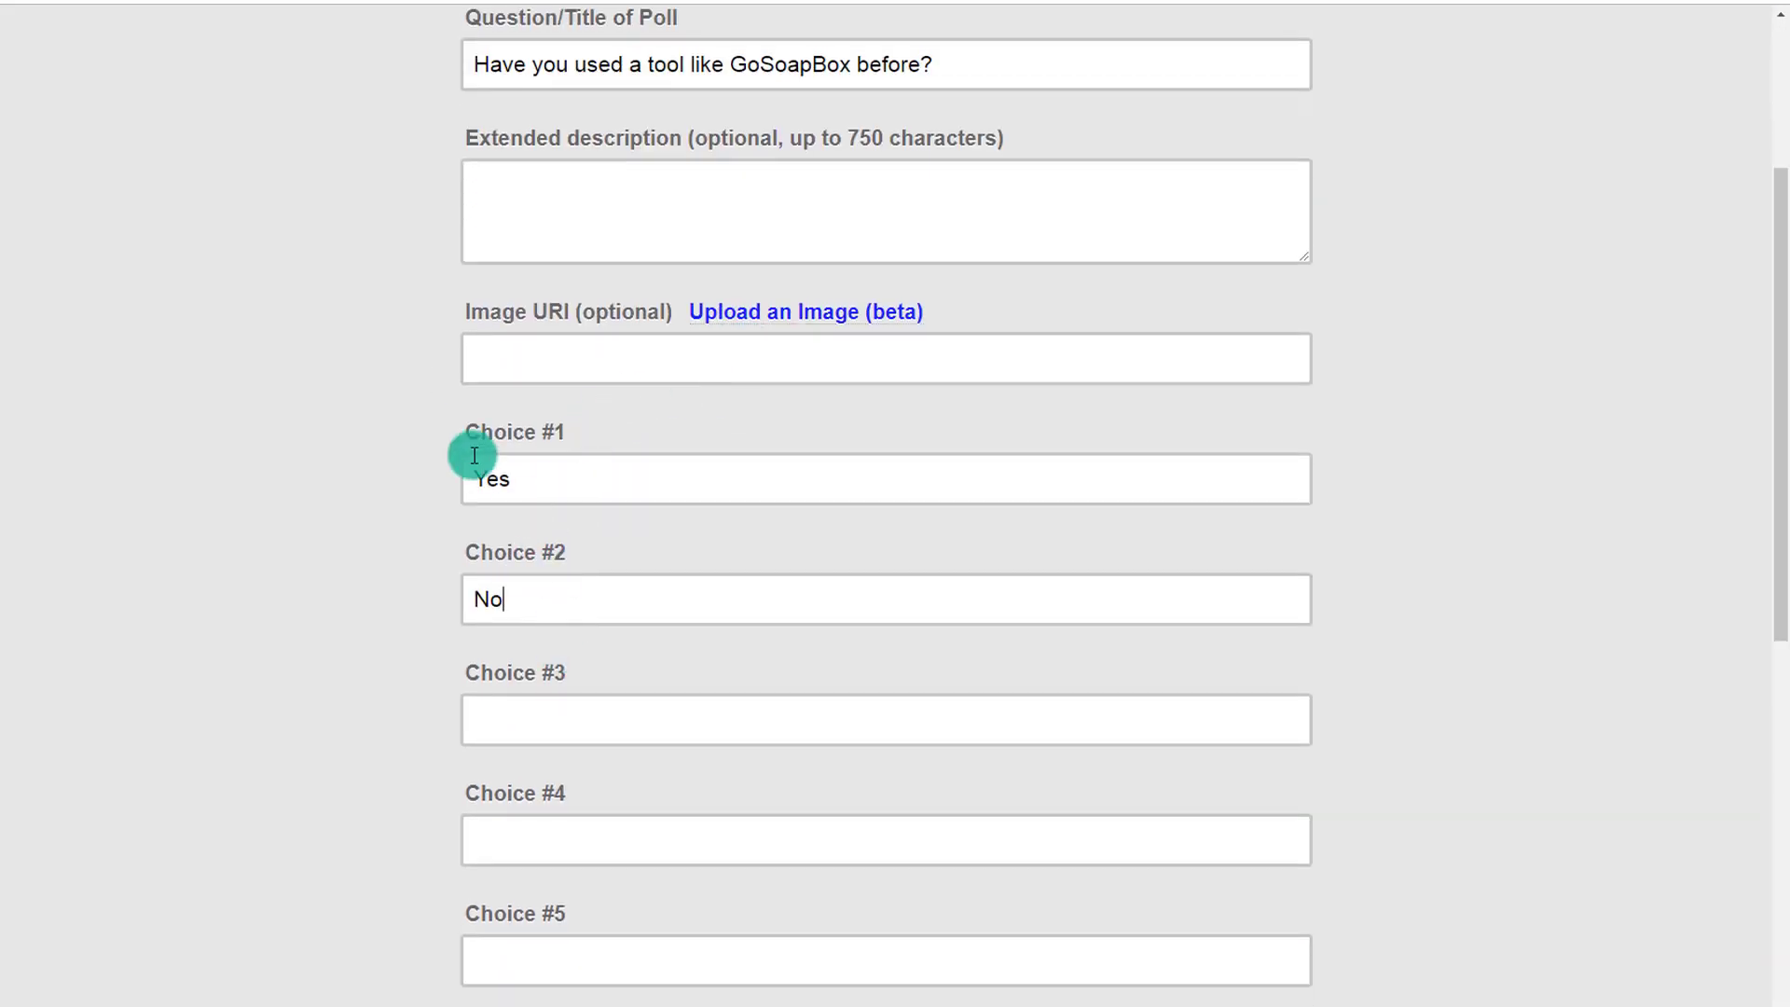
pyautogui.scroll(-1, 444, 428)
pyautogui.scroll(-8, 445, 428)
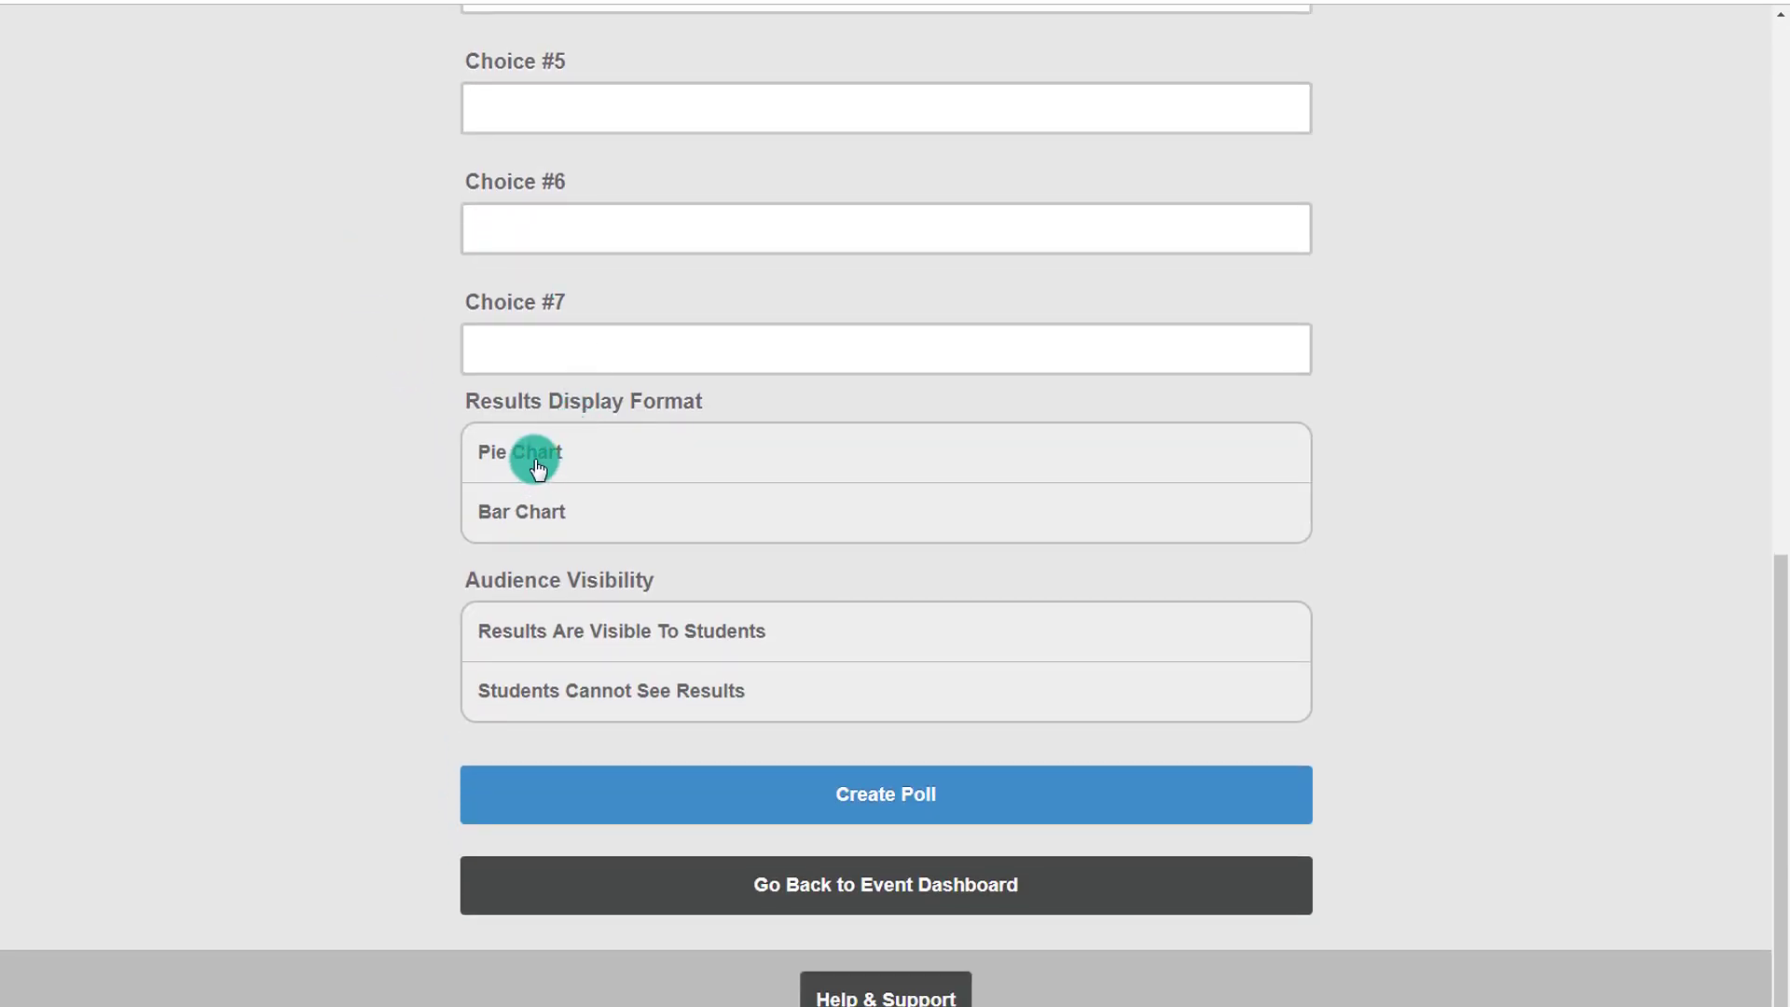
pyautogui.click(546, 522)
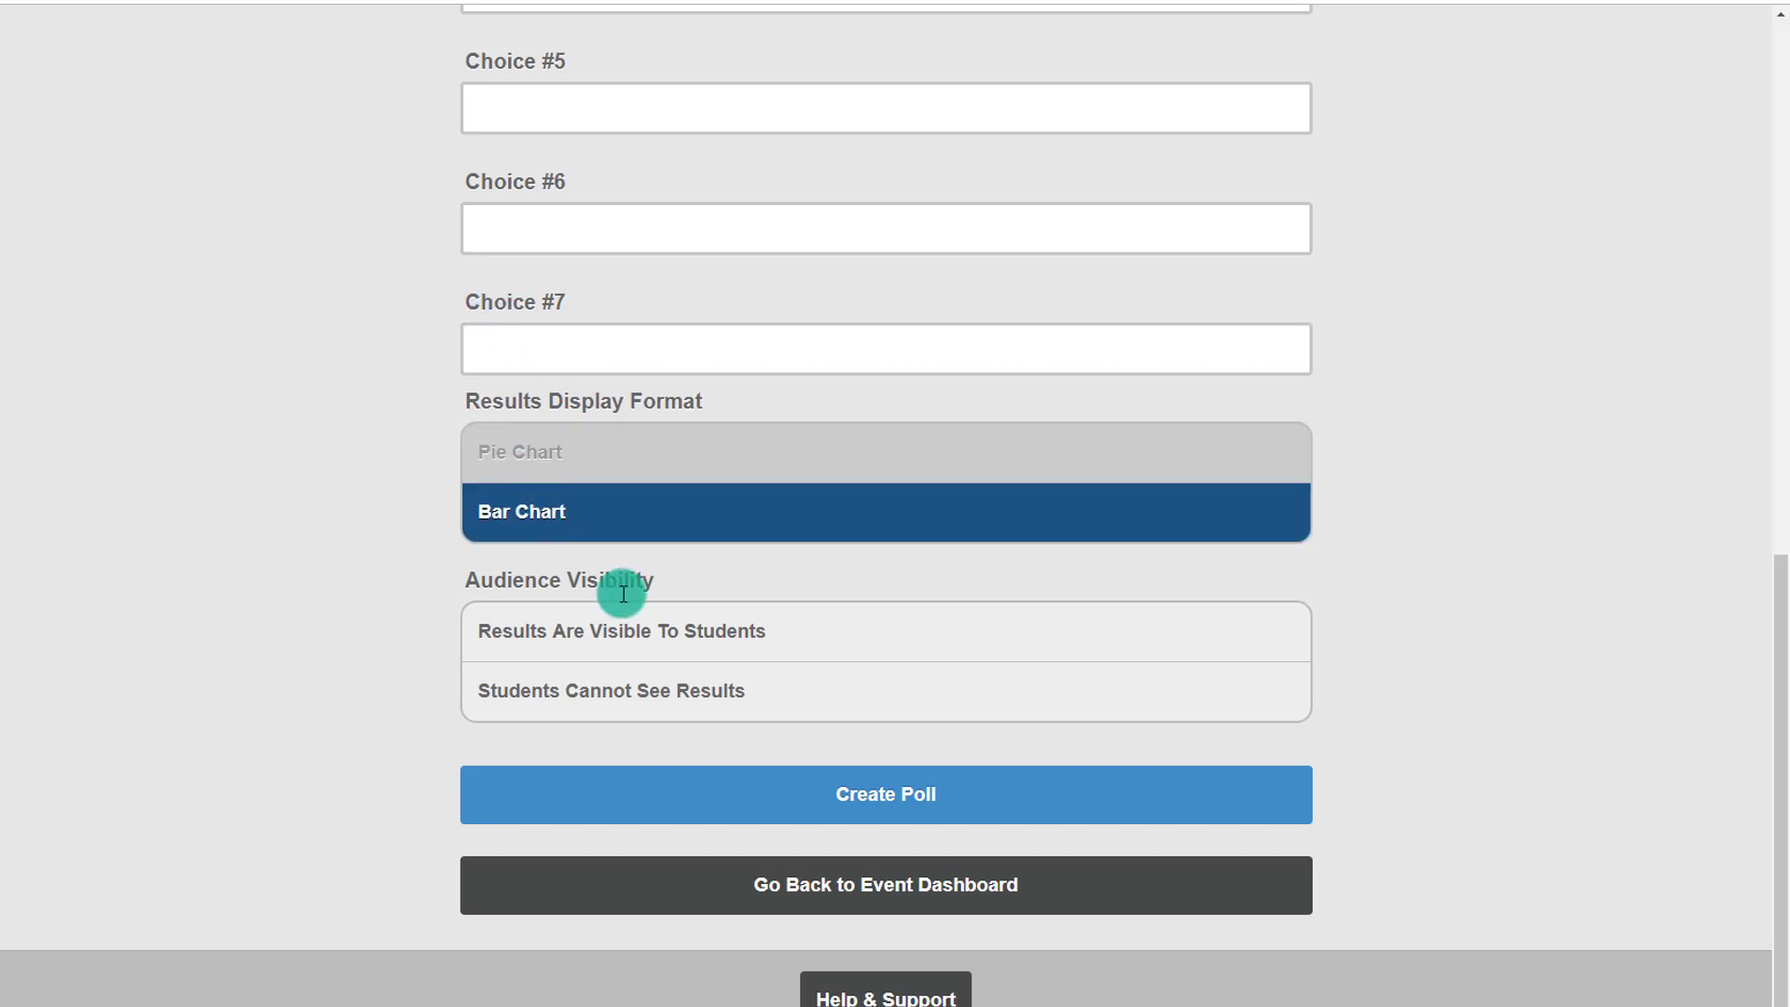
pyautogui.click(547, 651)
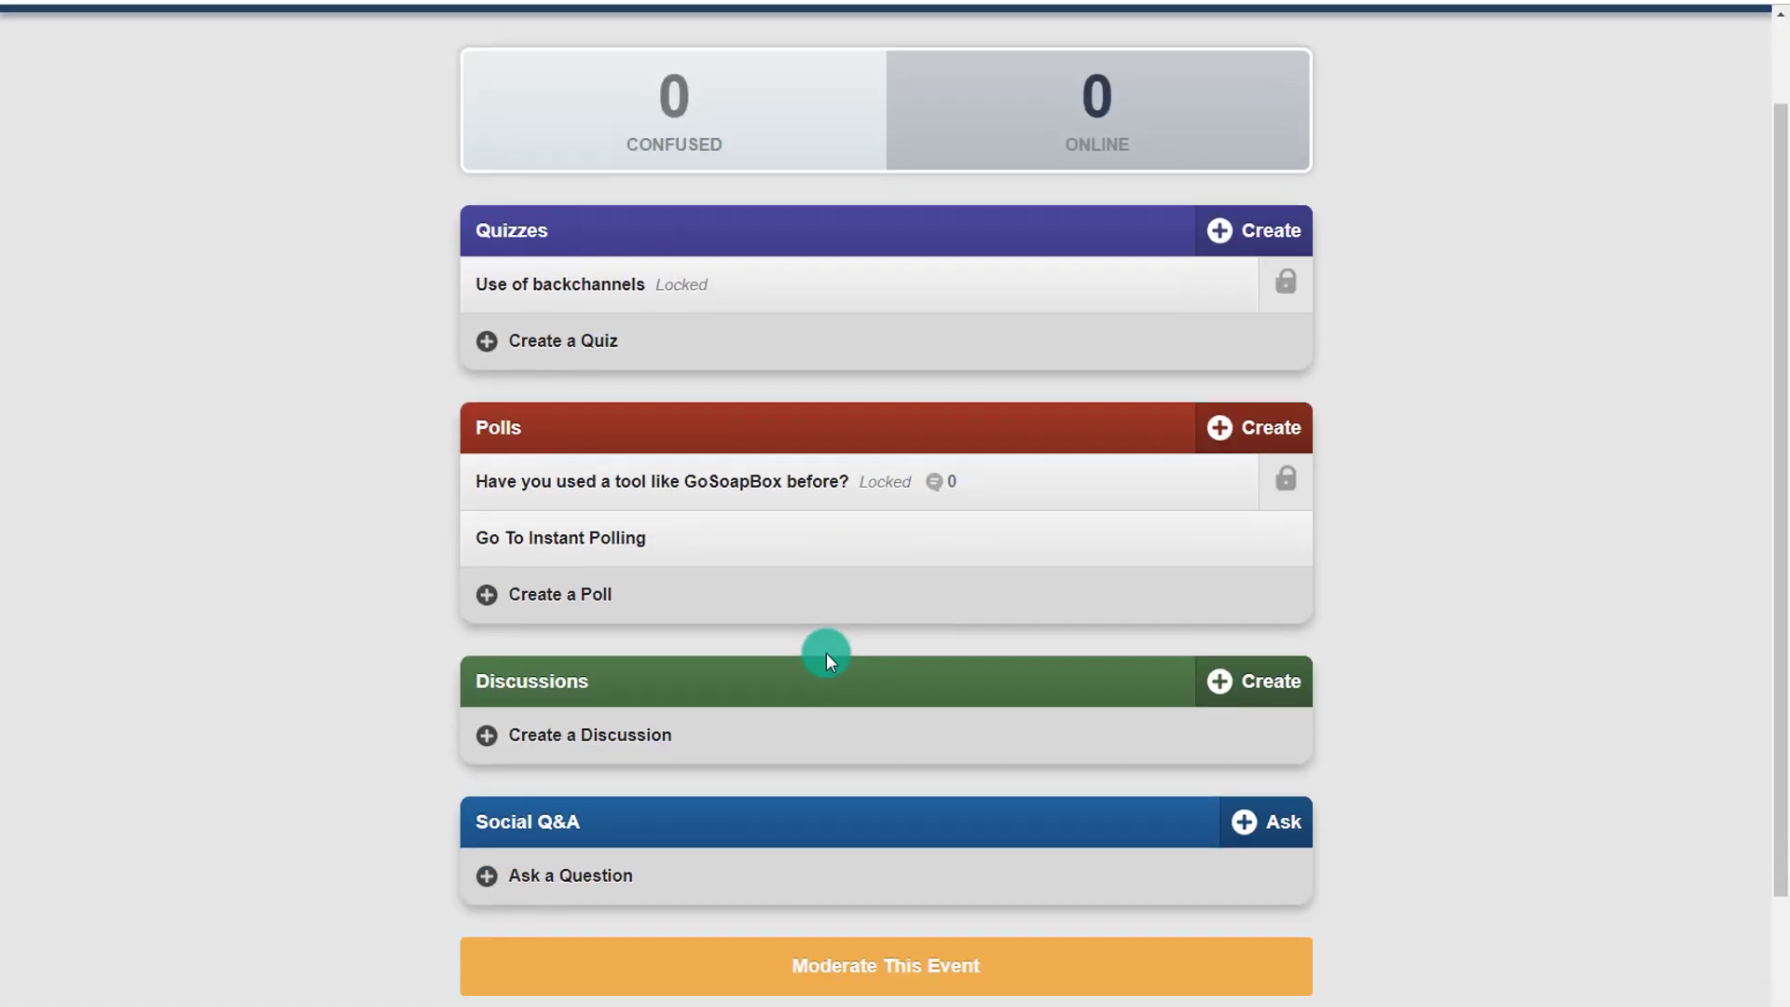
# - Create the discussion "What are some instructional tools you have used in the class?" with replies visible to students
pyautogui.scroll(-2, 826, 653)
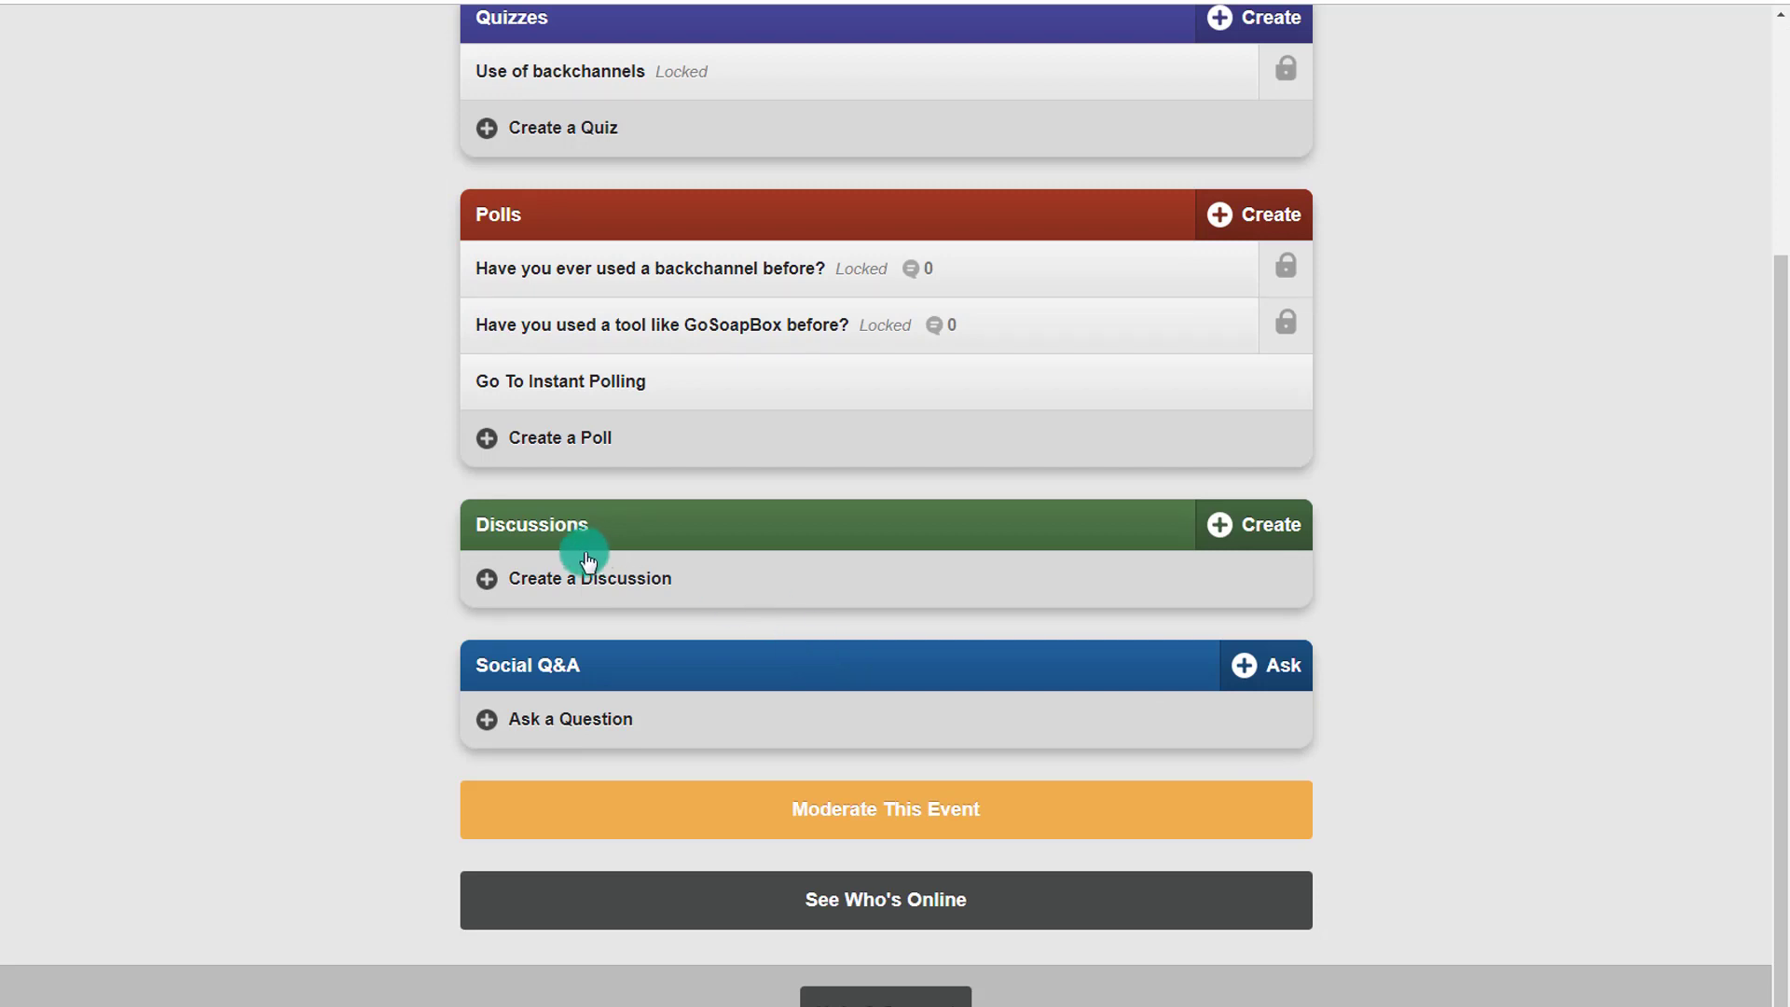
pyautogui.click(580, 588)
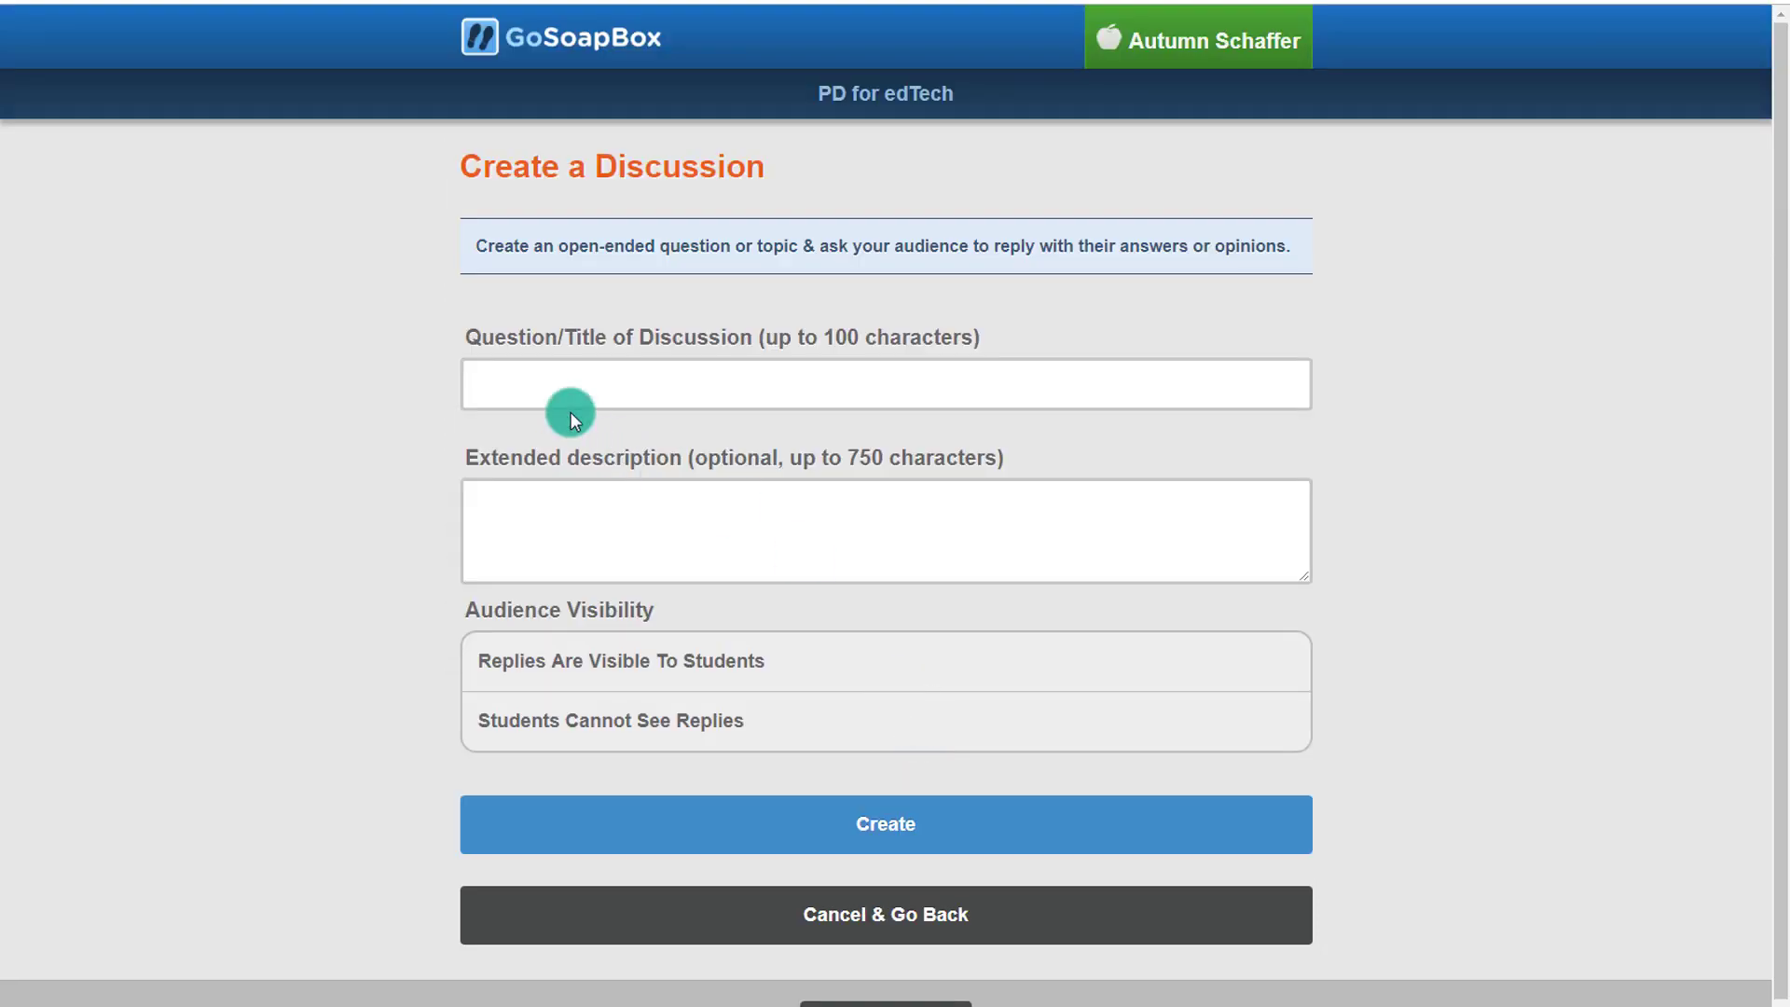
pyautogui.click(564, 385)
pyautogui.click(825, 530)
pyautogui.click(622, 666)
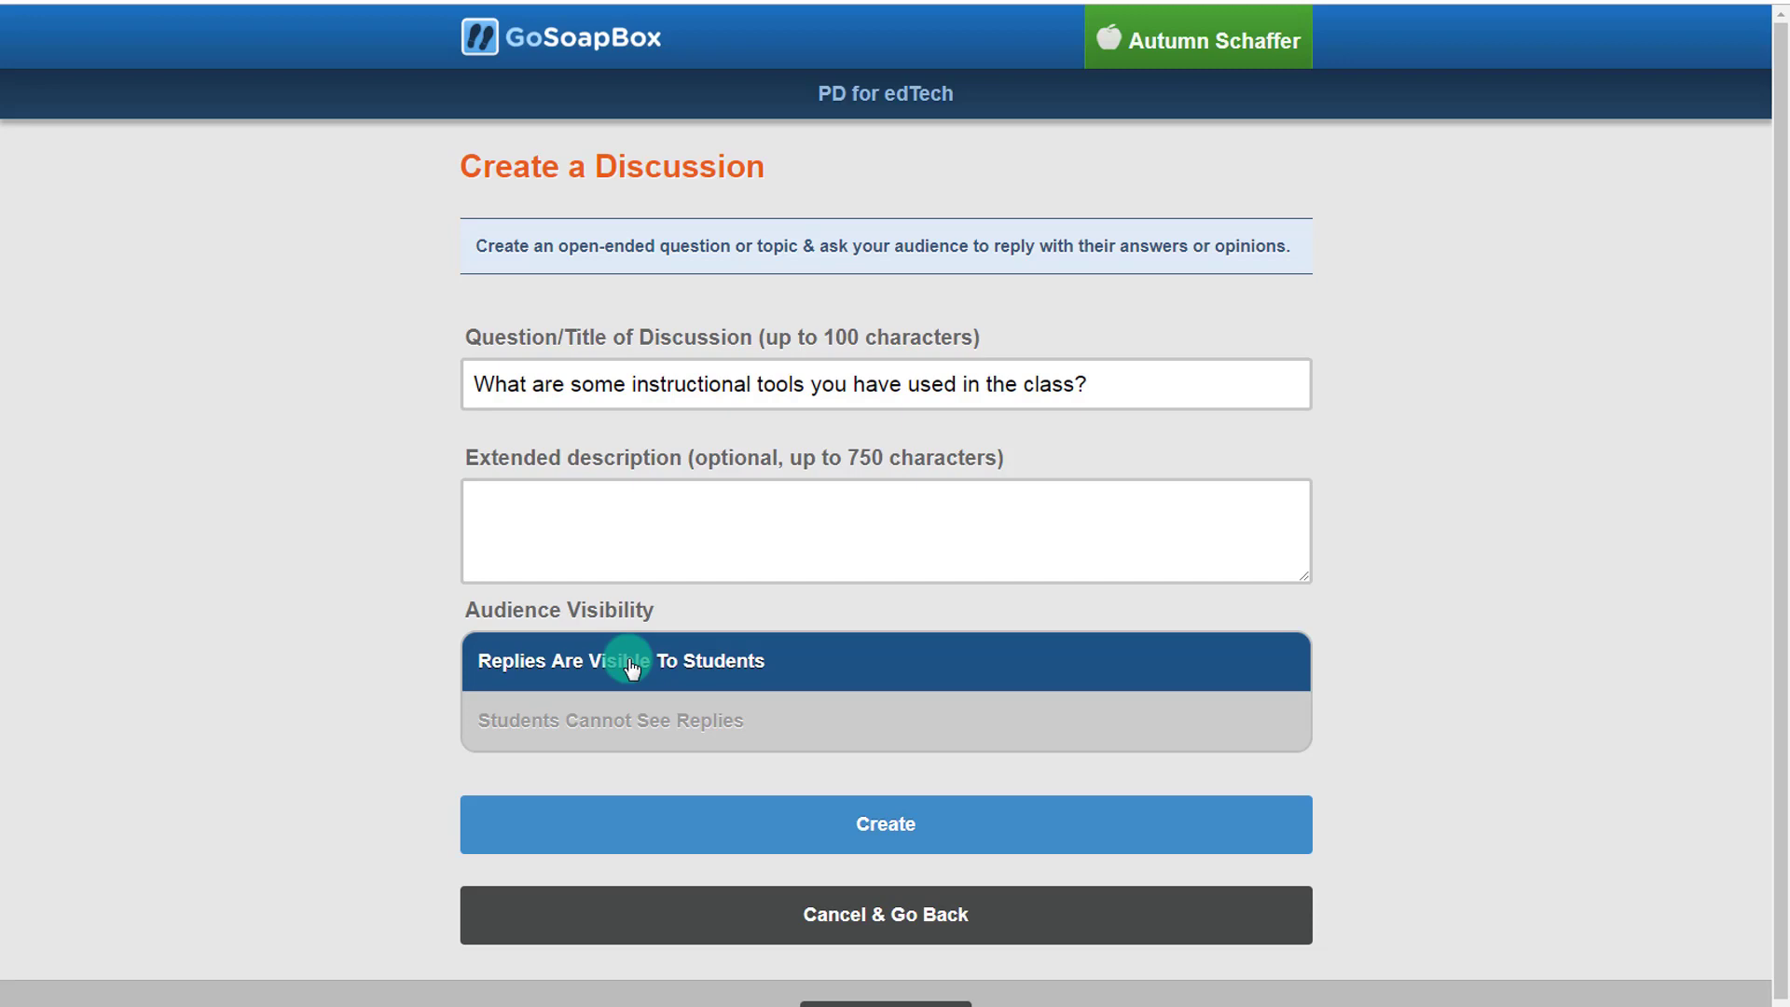
pyautogui.click(886, 821)
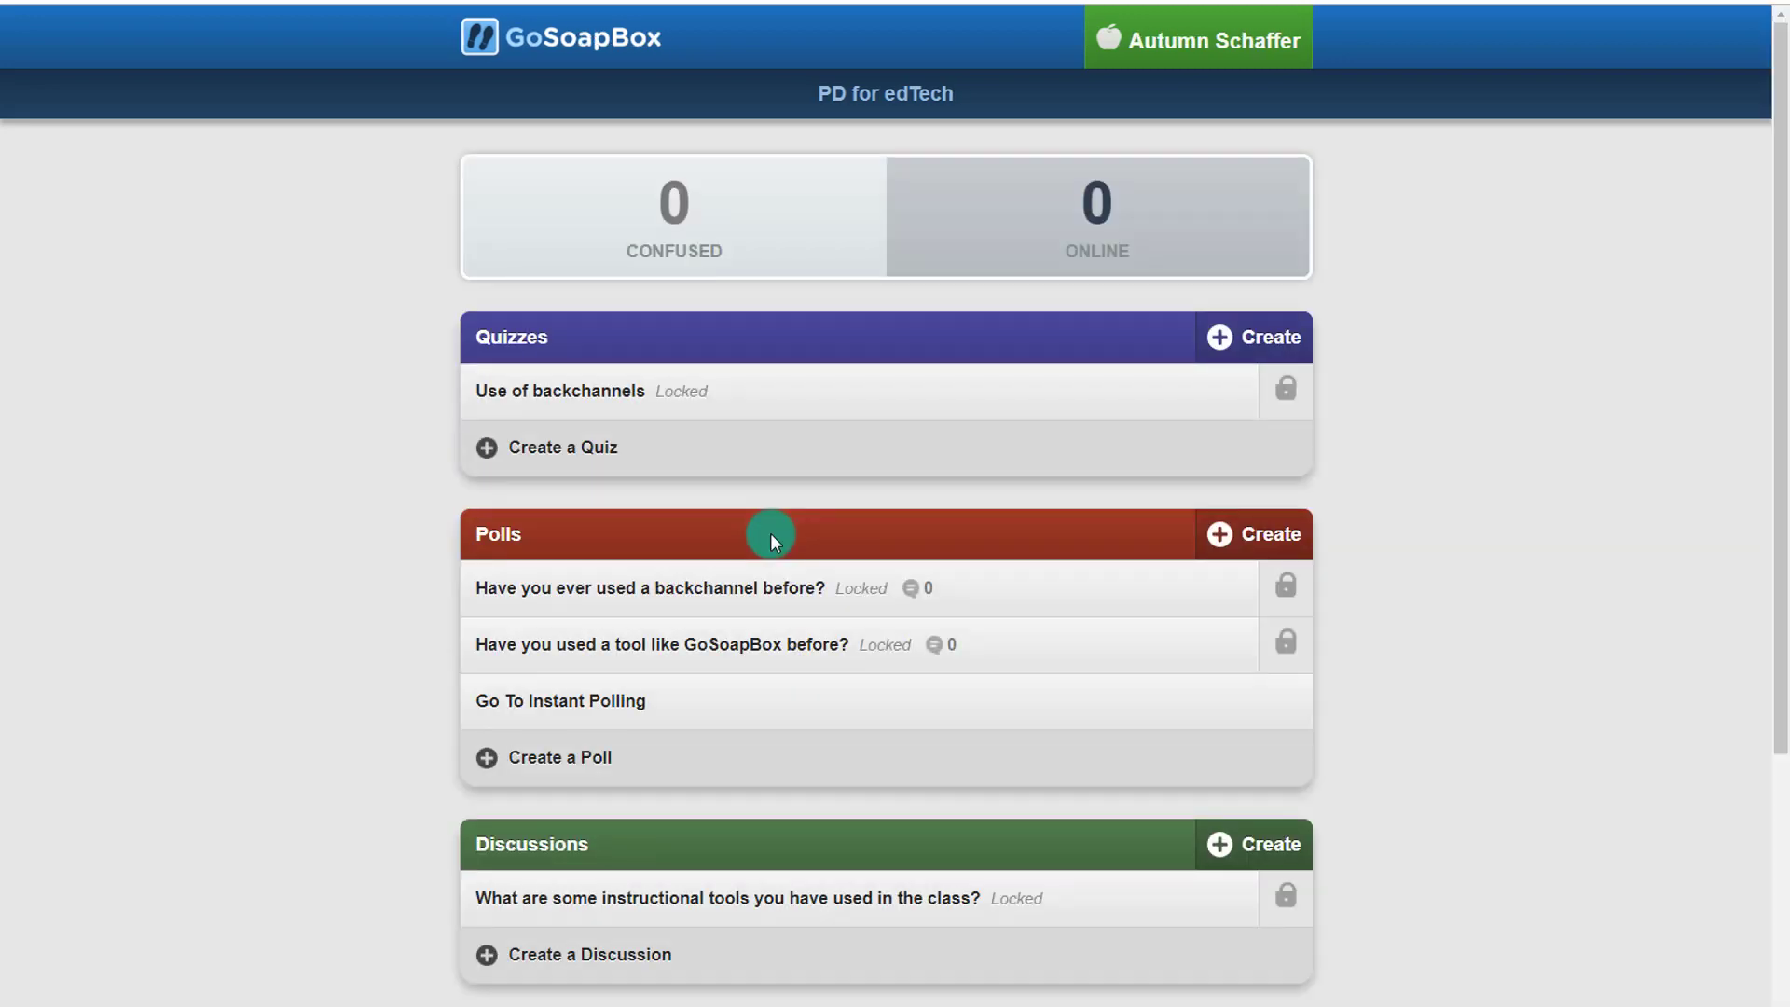
# - Submit the Social Q&A question "What school are you from?" in the event
pyautogui.scroll(-2, 770, 541)
pyautogui.scroll(-2, 770, 533)
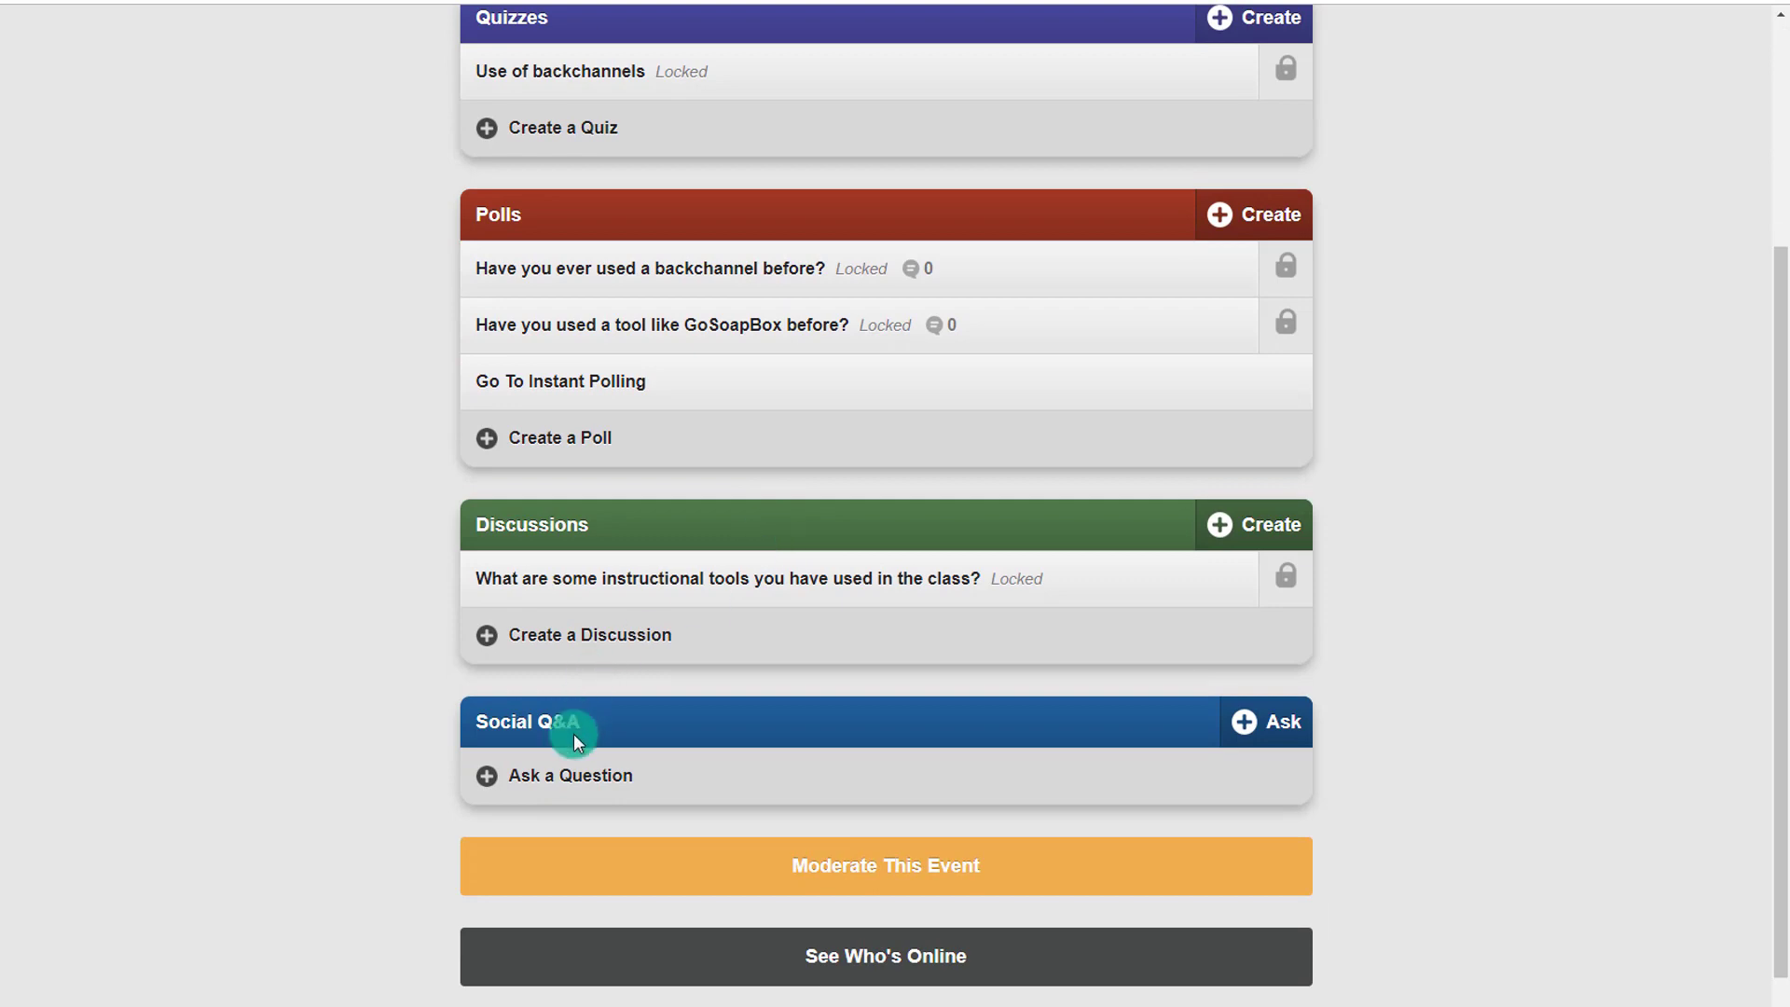
pyautogui.click(578, 786)
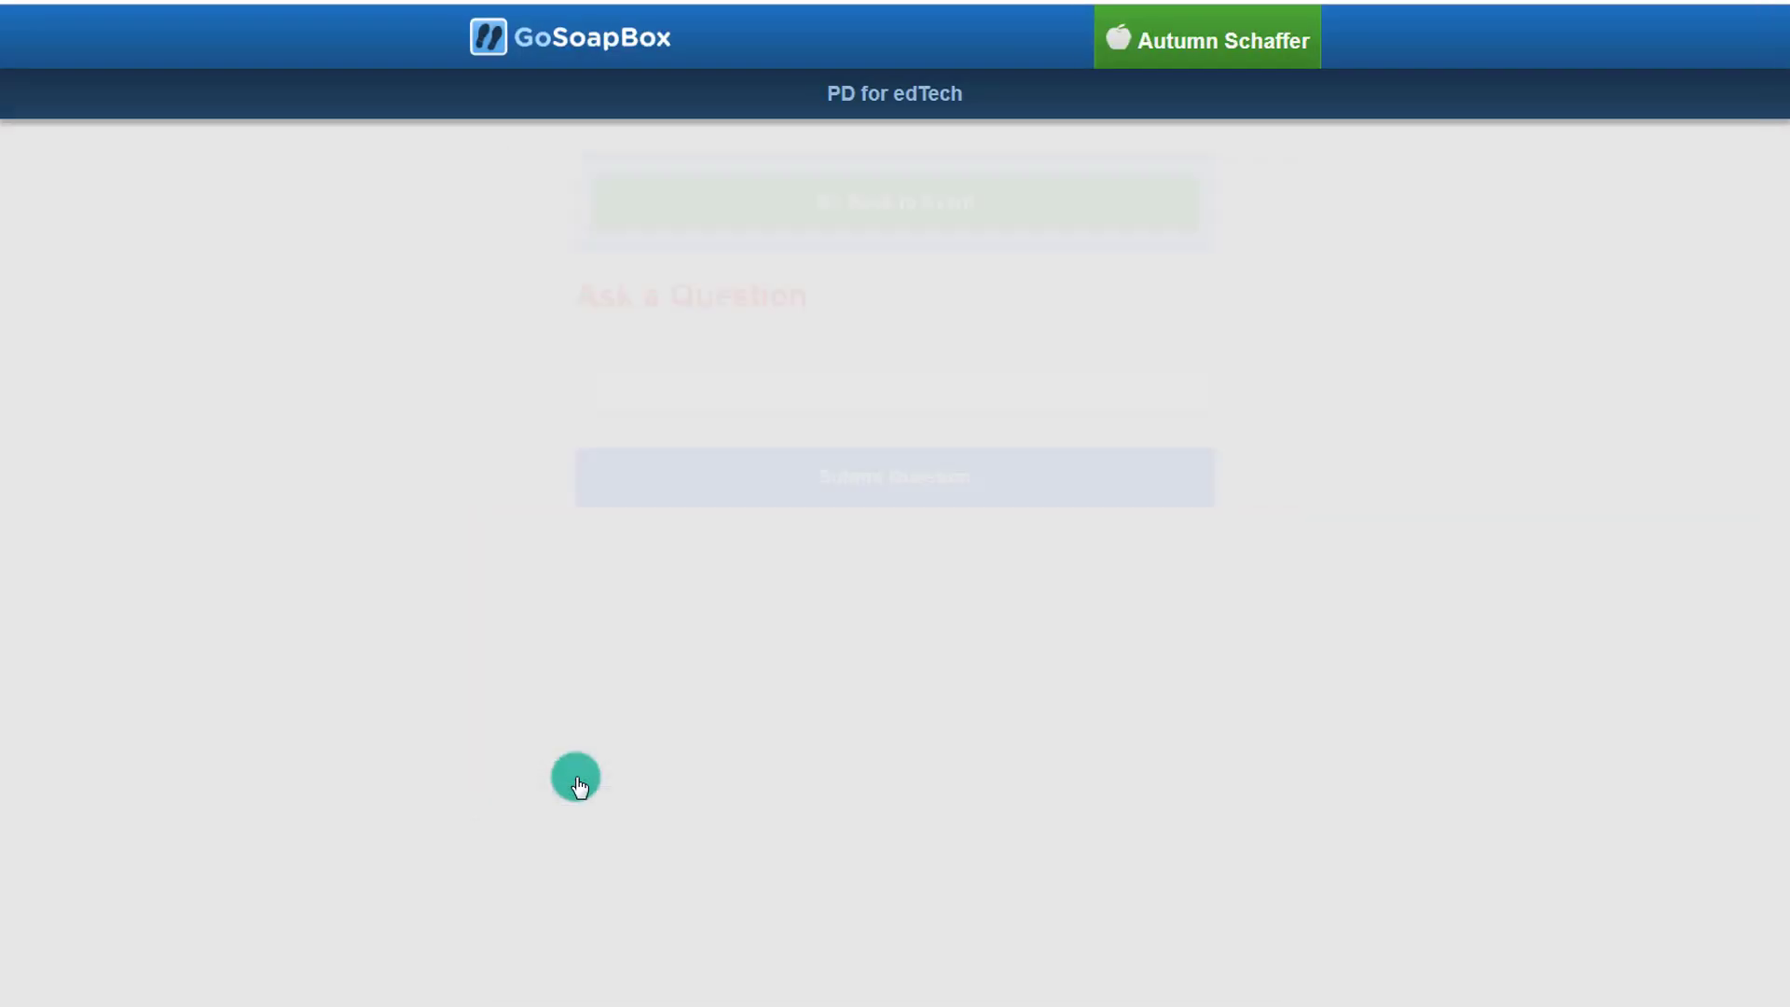
pyautogui.click(681, 390)
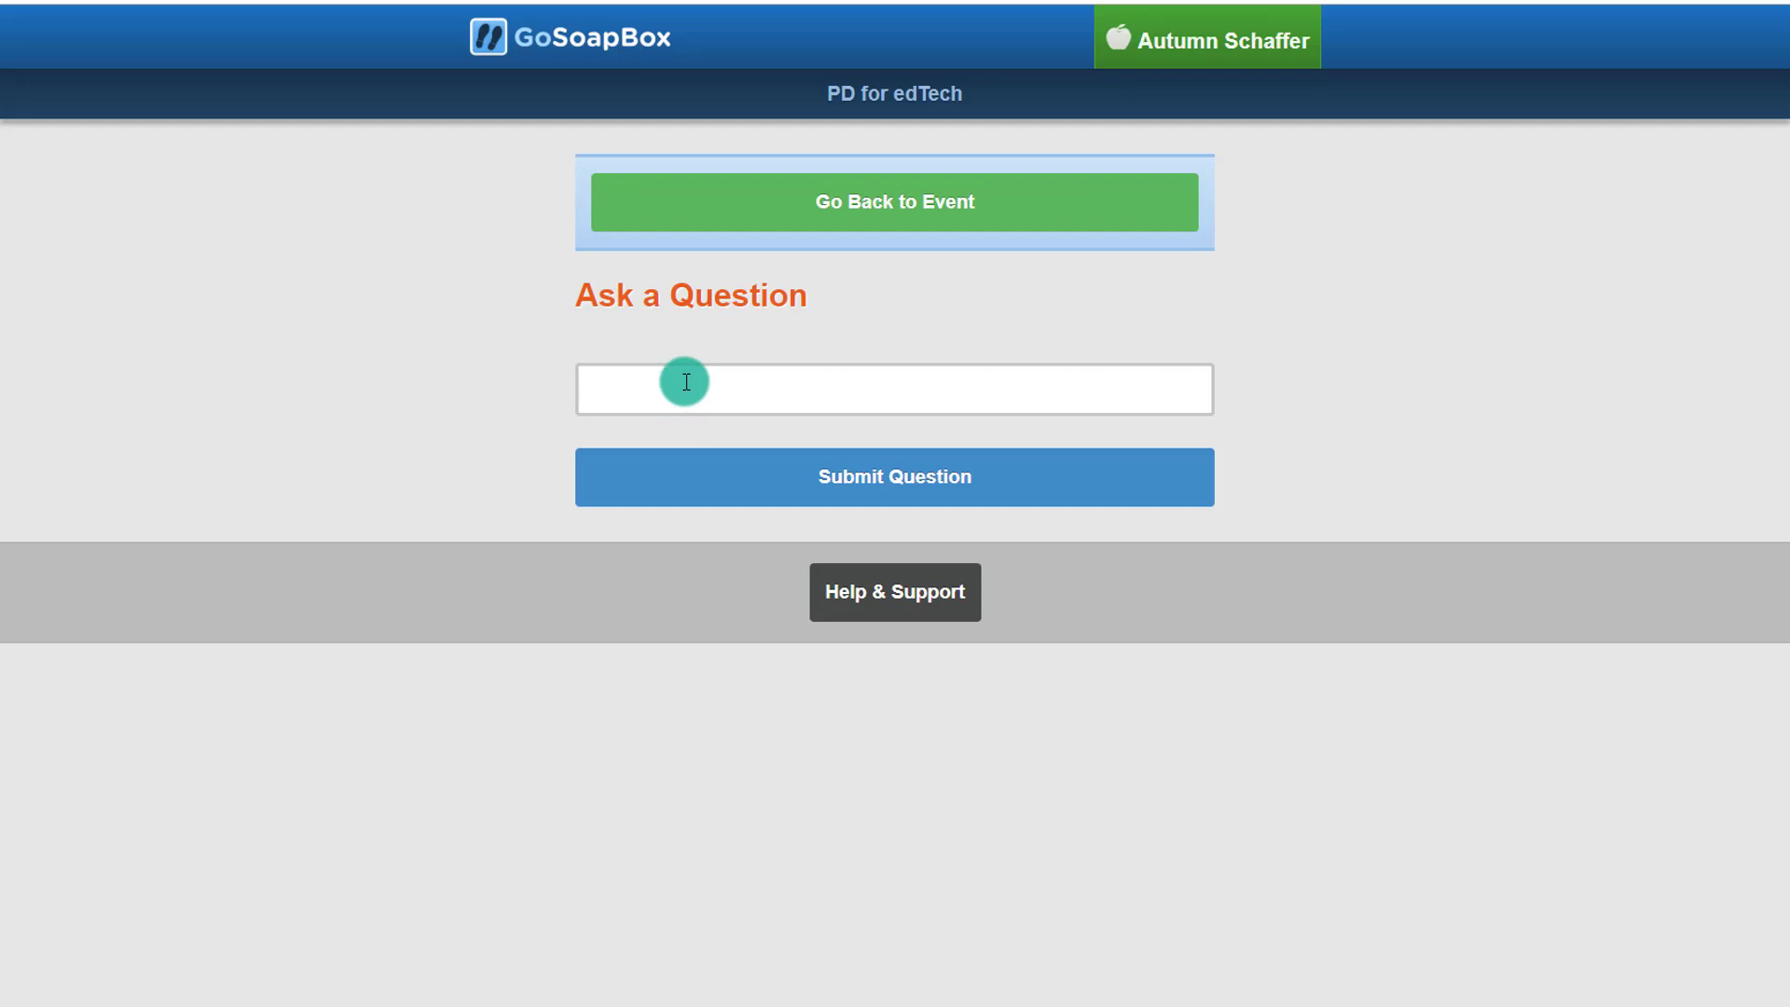
pyautogui.write('What school are you from?')
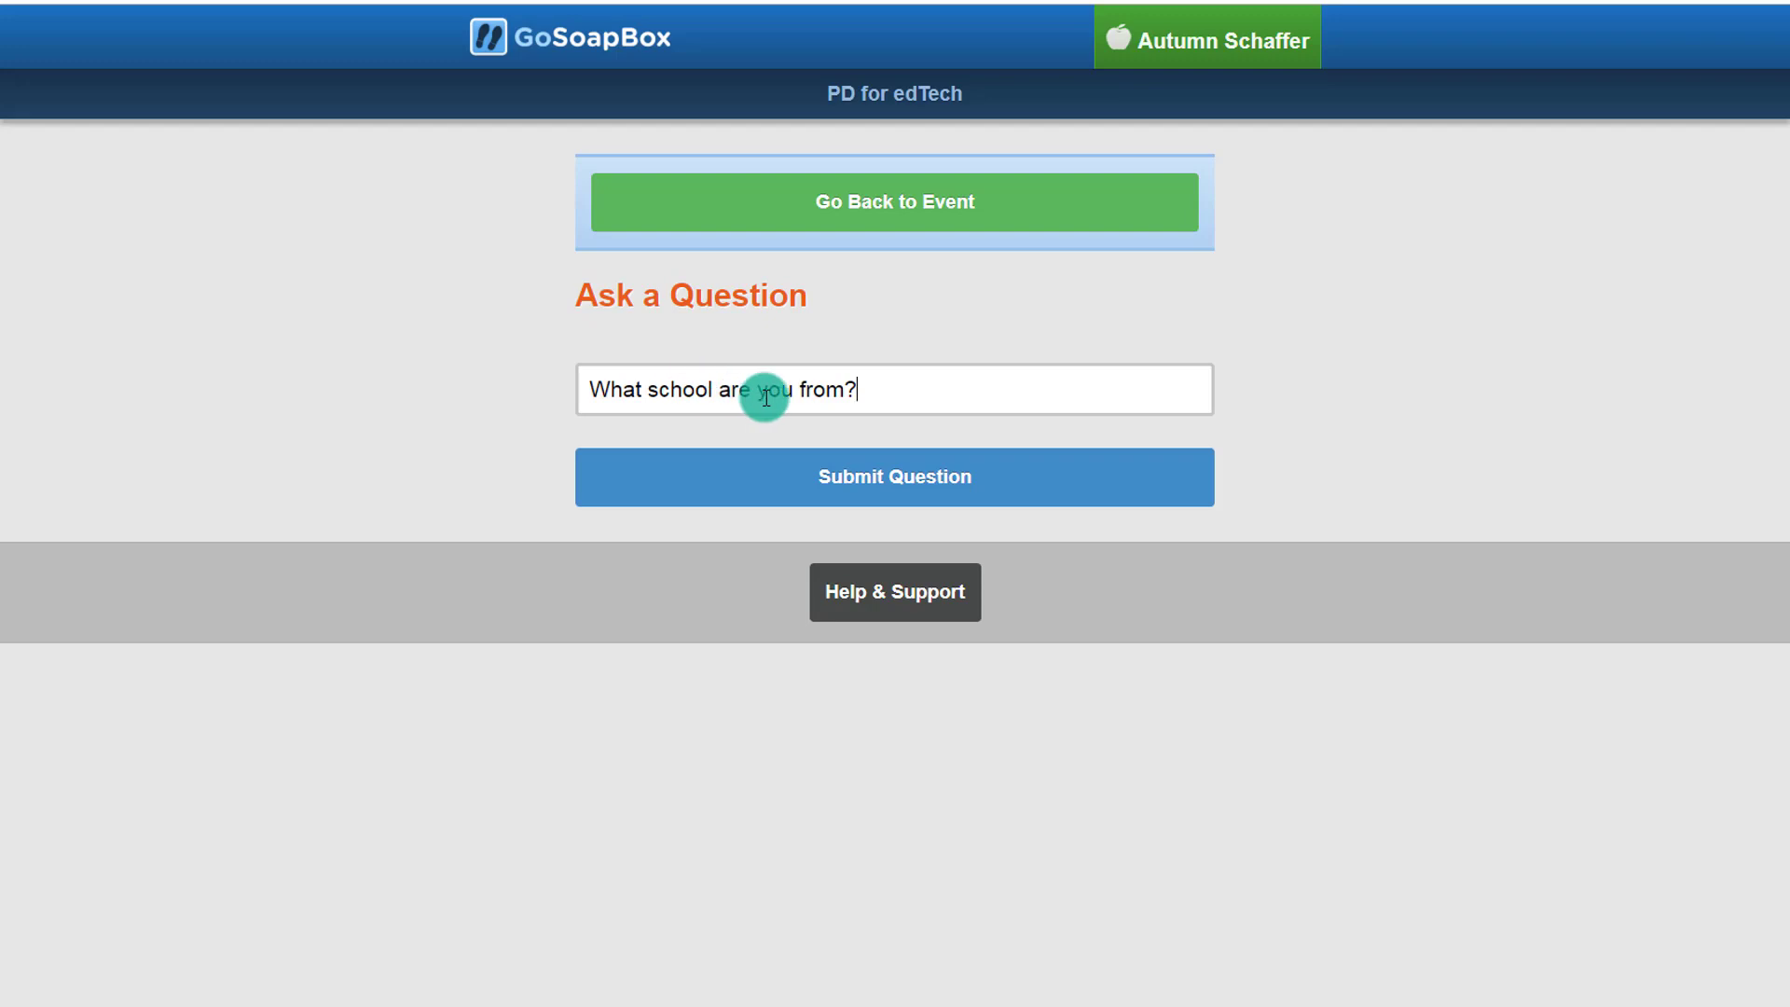
pyautogui.click(770, 476)
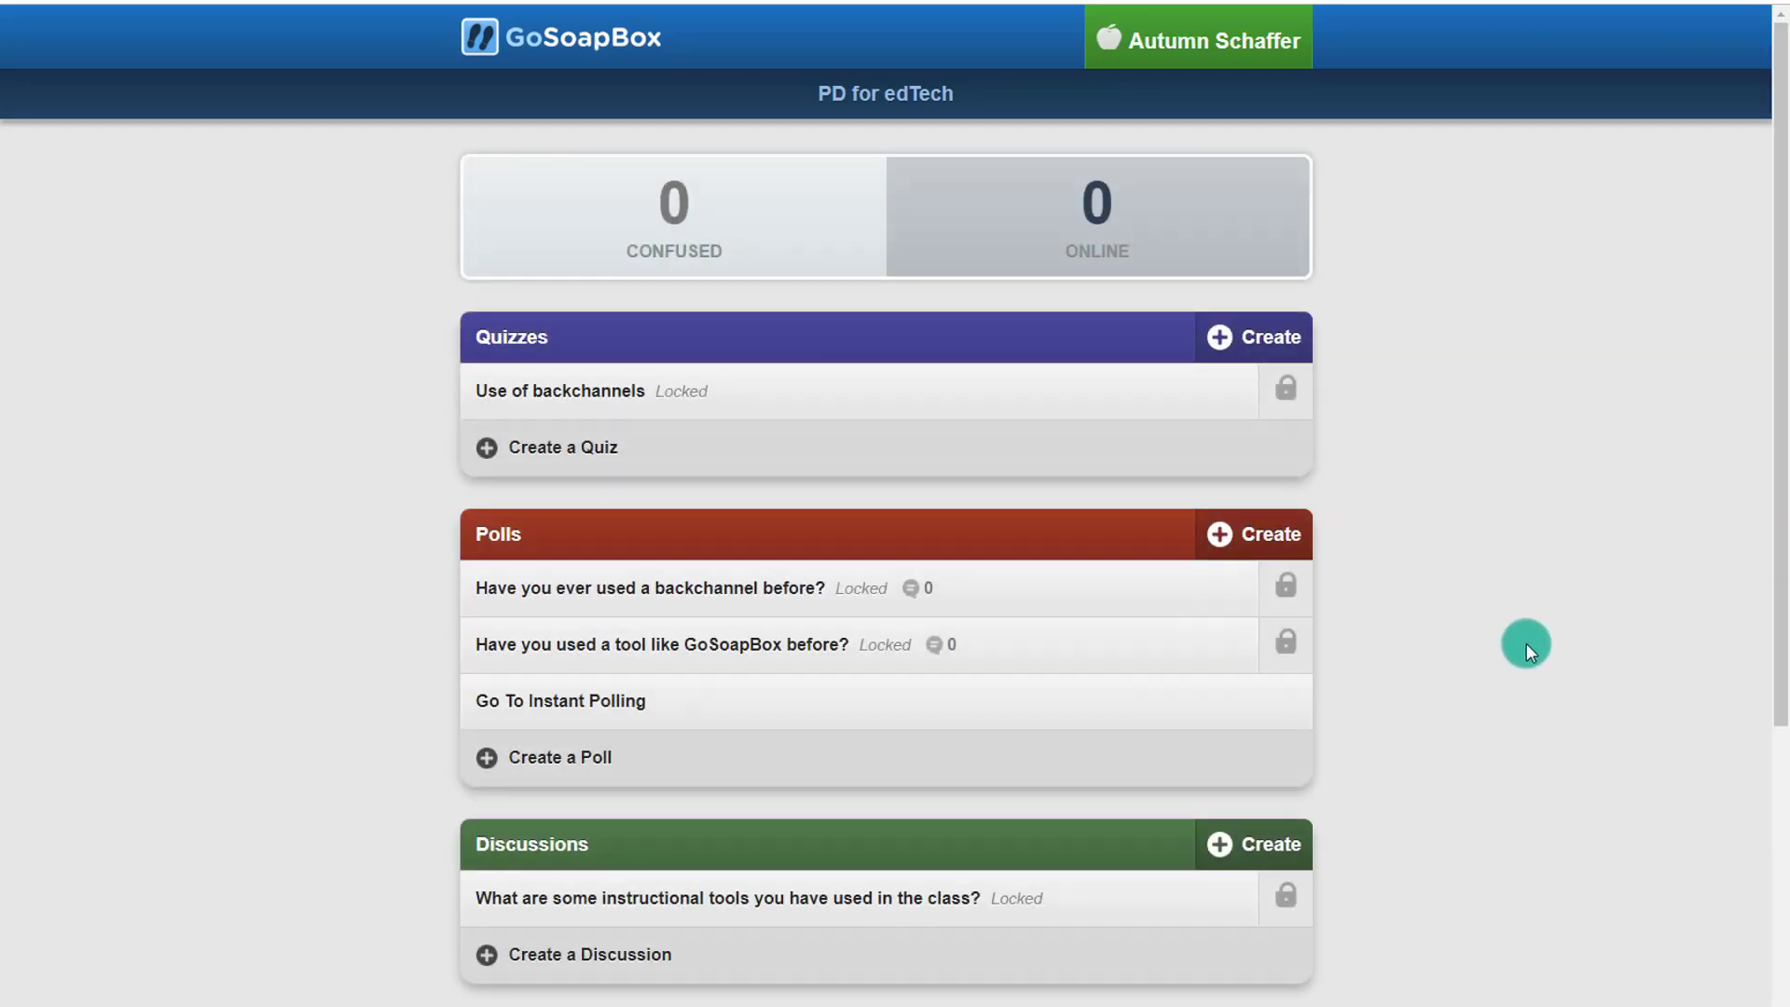
# - Look over the event's quizzes, polls, discussions and Social Q&A, including which items are locked
pyautogui.scroll(-5, 1512, 634)
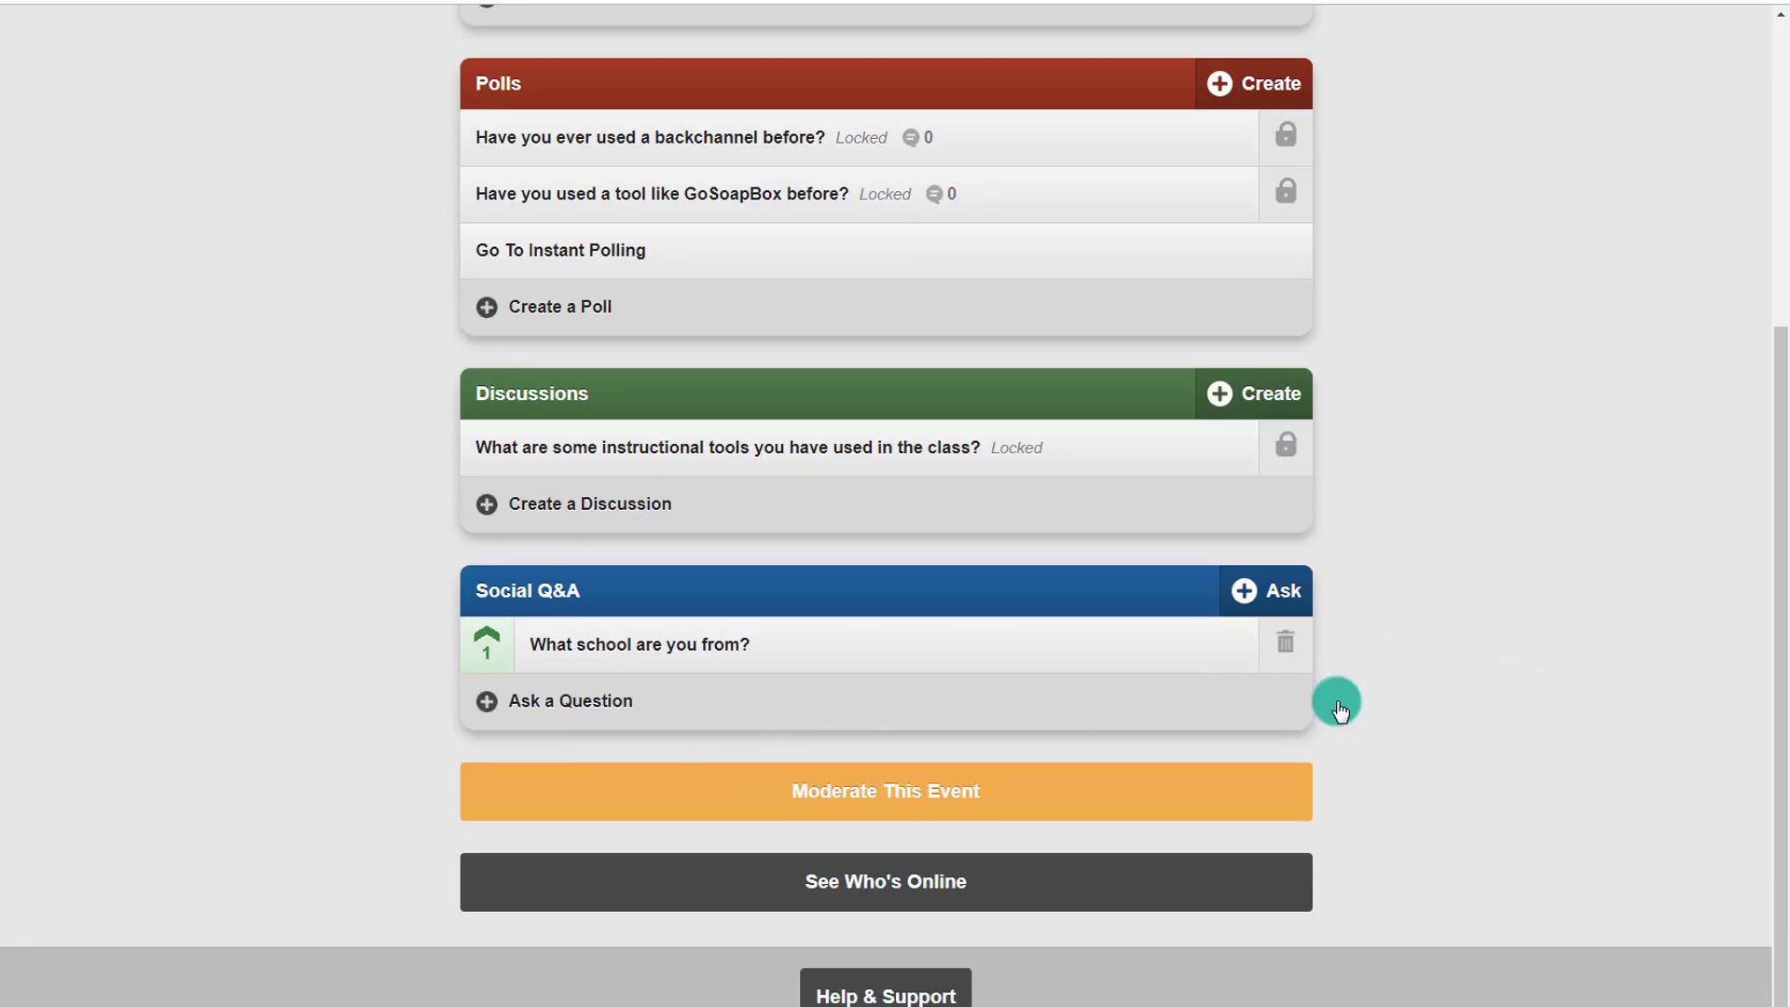
pyautogui.scroll(5, 1425, 691)
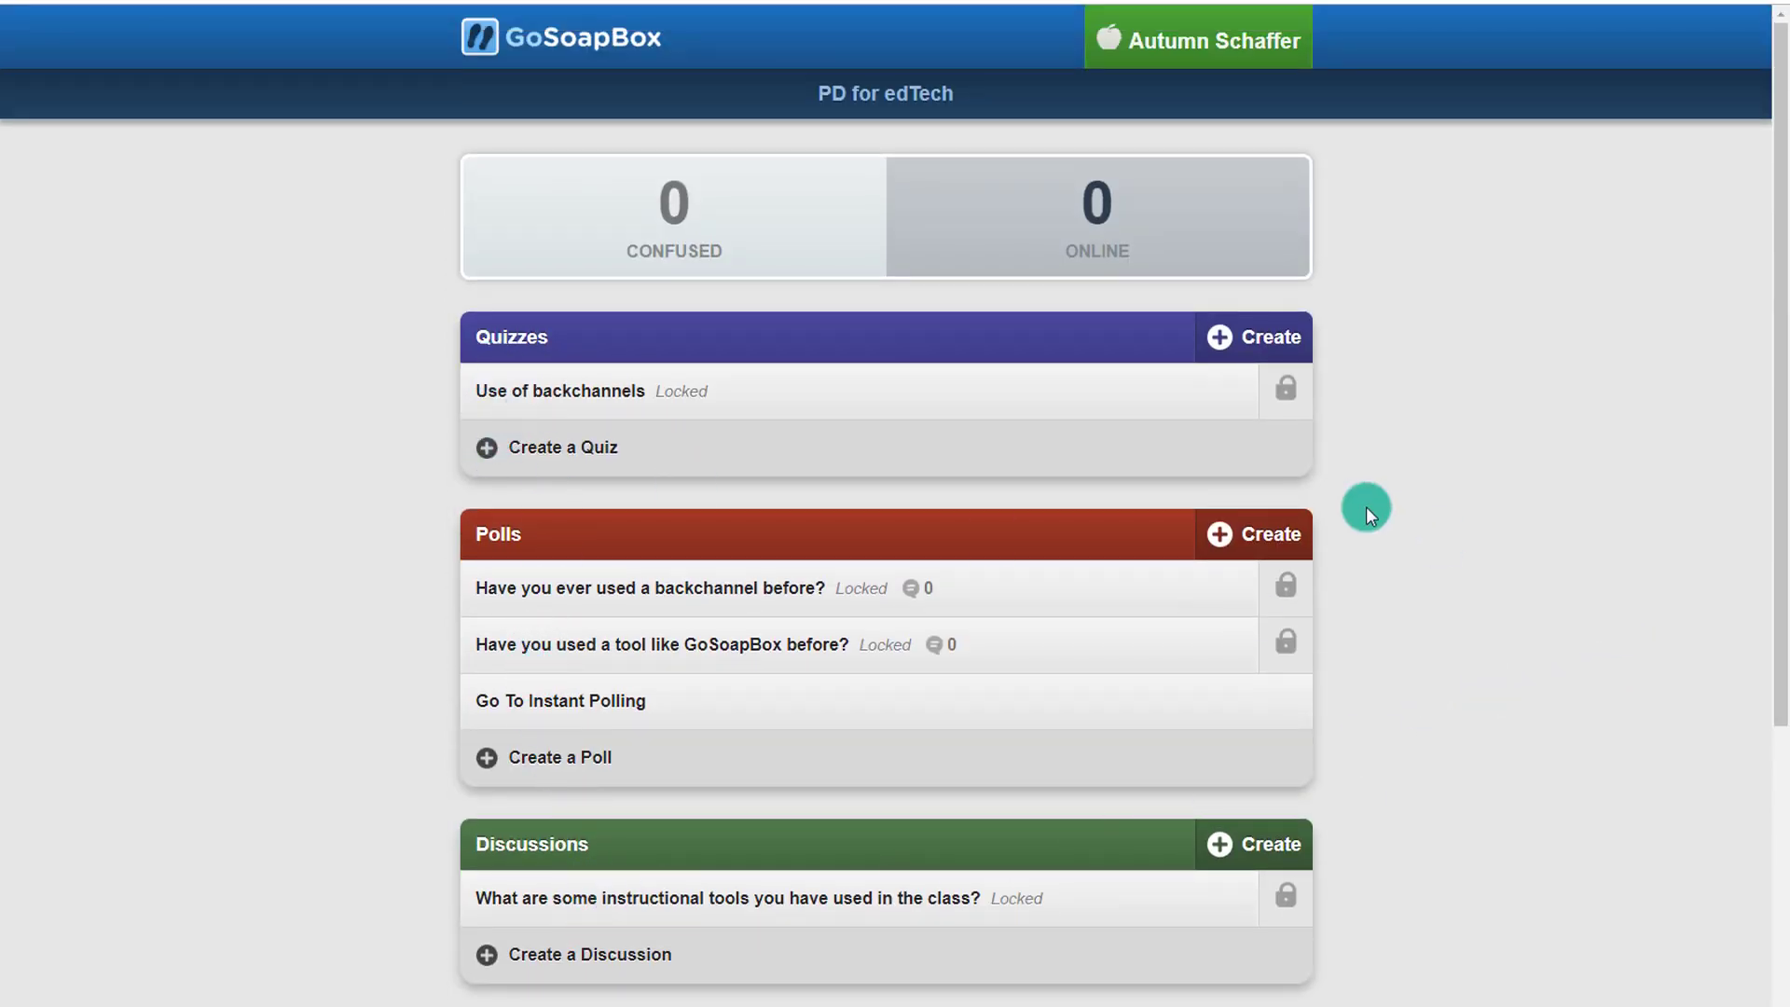
pyautogui.scroll(-4, 1367, 507)
pyautogui.scroll(4, 1348, 479)
pyautogui.scroll(-1, 1393, 453)
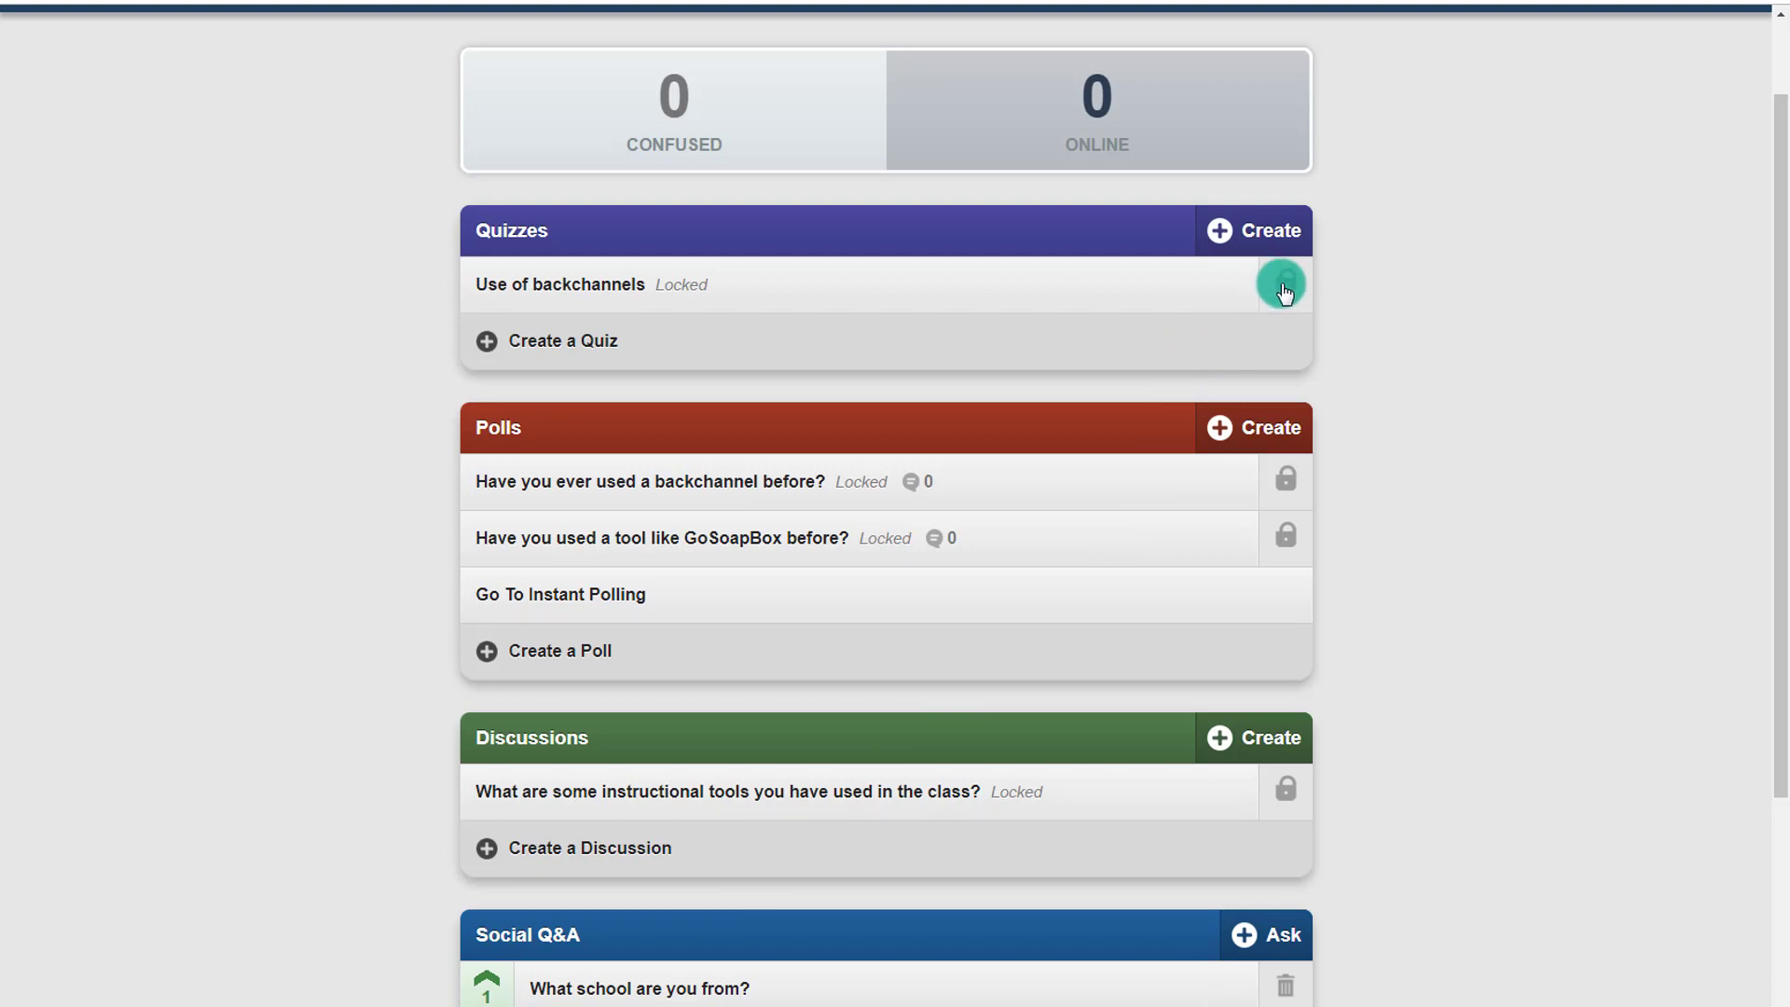
pyautogui.scroll(-1, 1513, 399)
pyautogui.scroll(-1, 1513, 399)
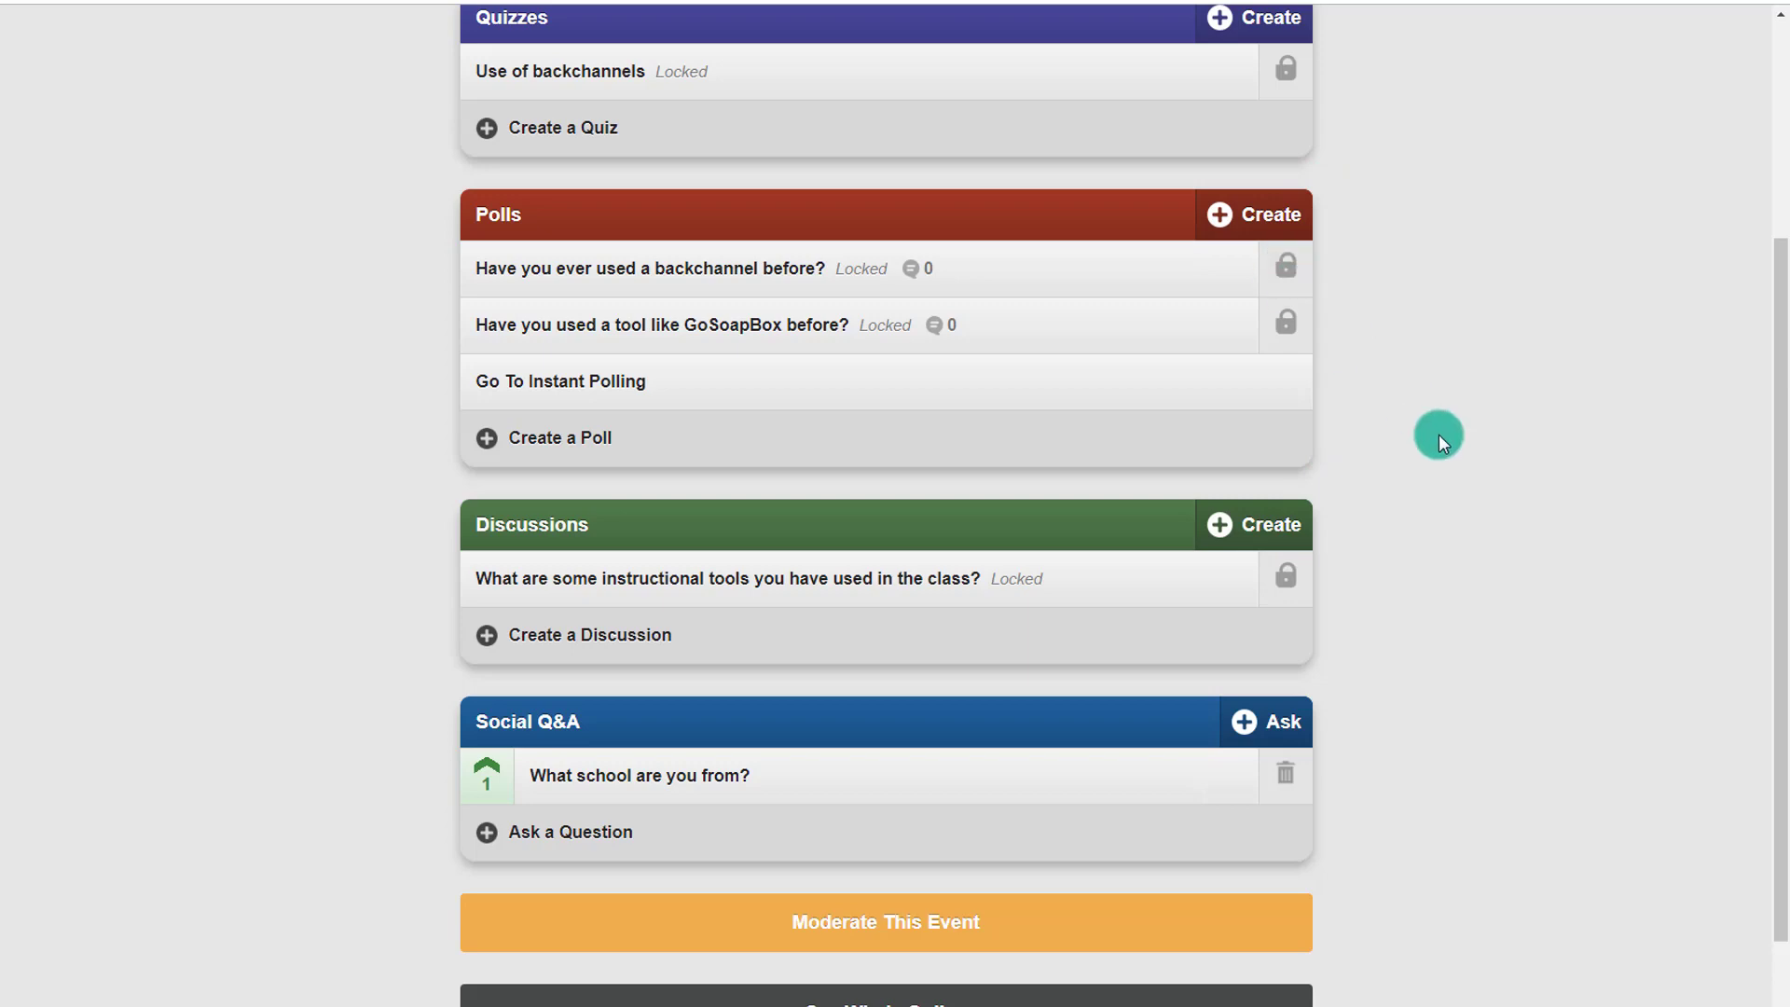
# - Unlock both polls and the discussion about instructional tools, leaving the quiz locked
pyautogui.scroll(2, 1428, 415)
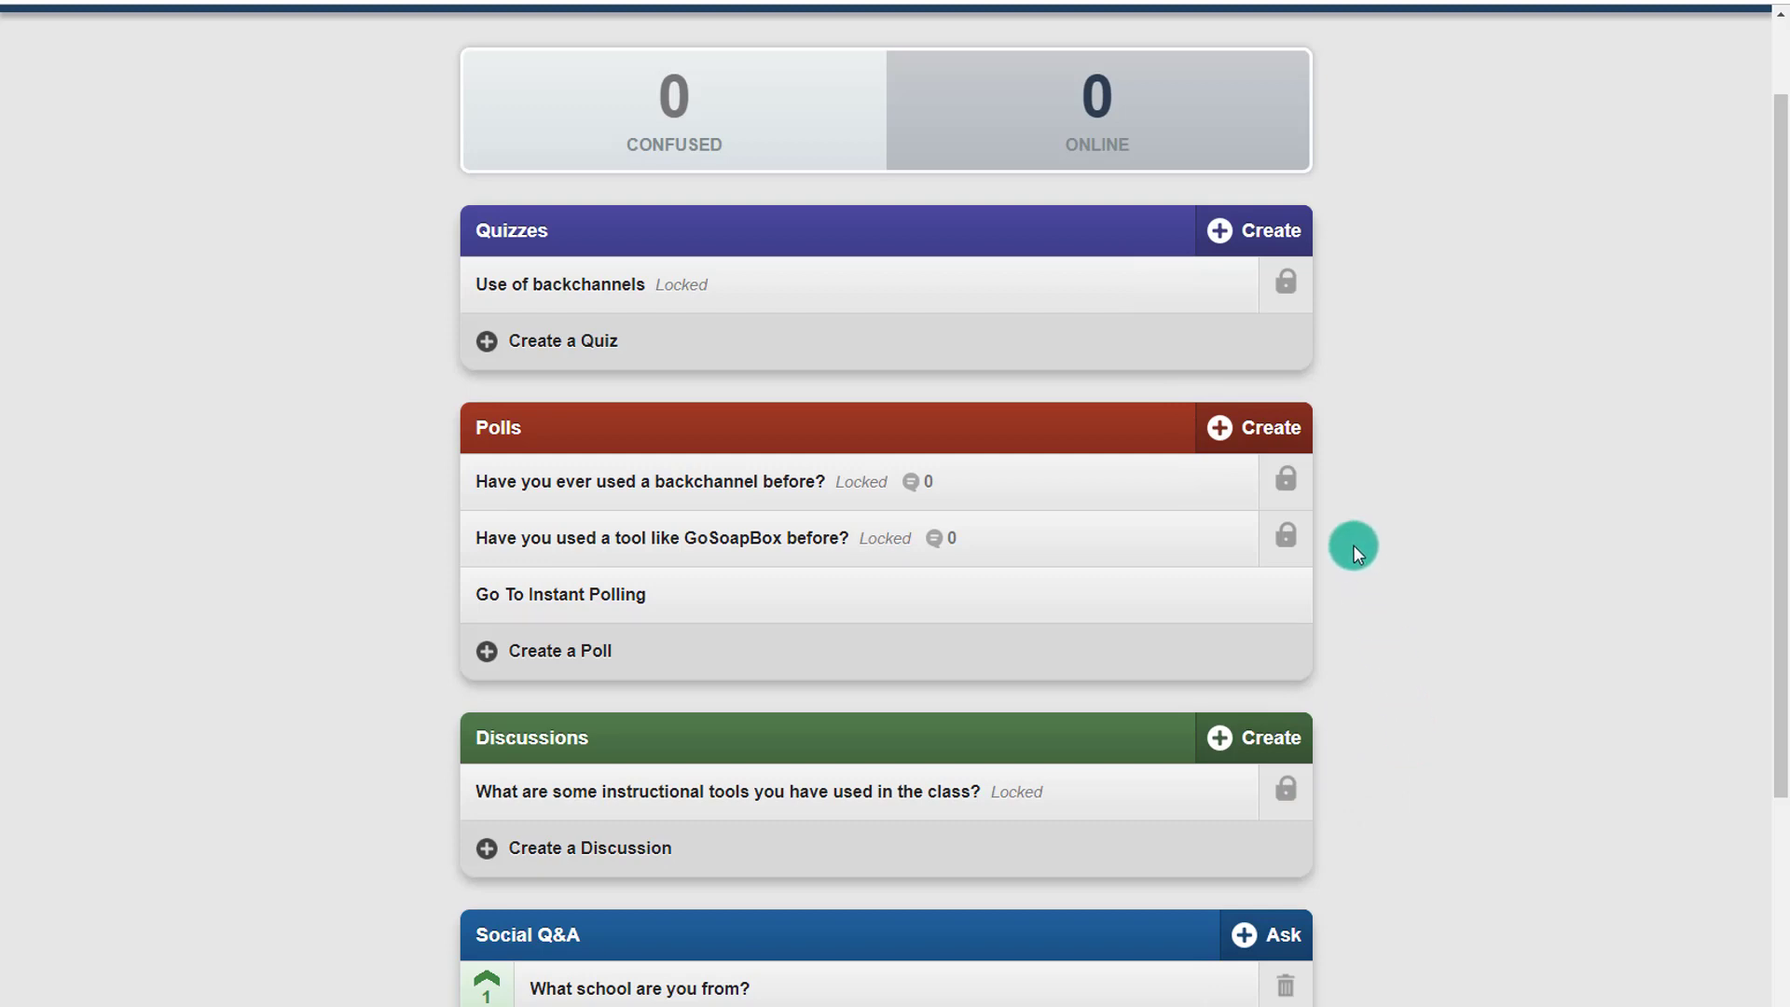
pyautogui.click(1288, 482)
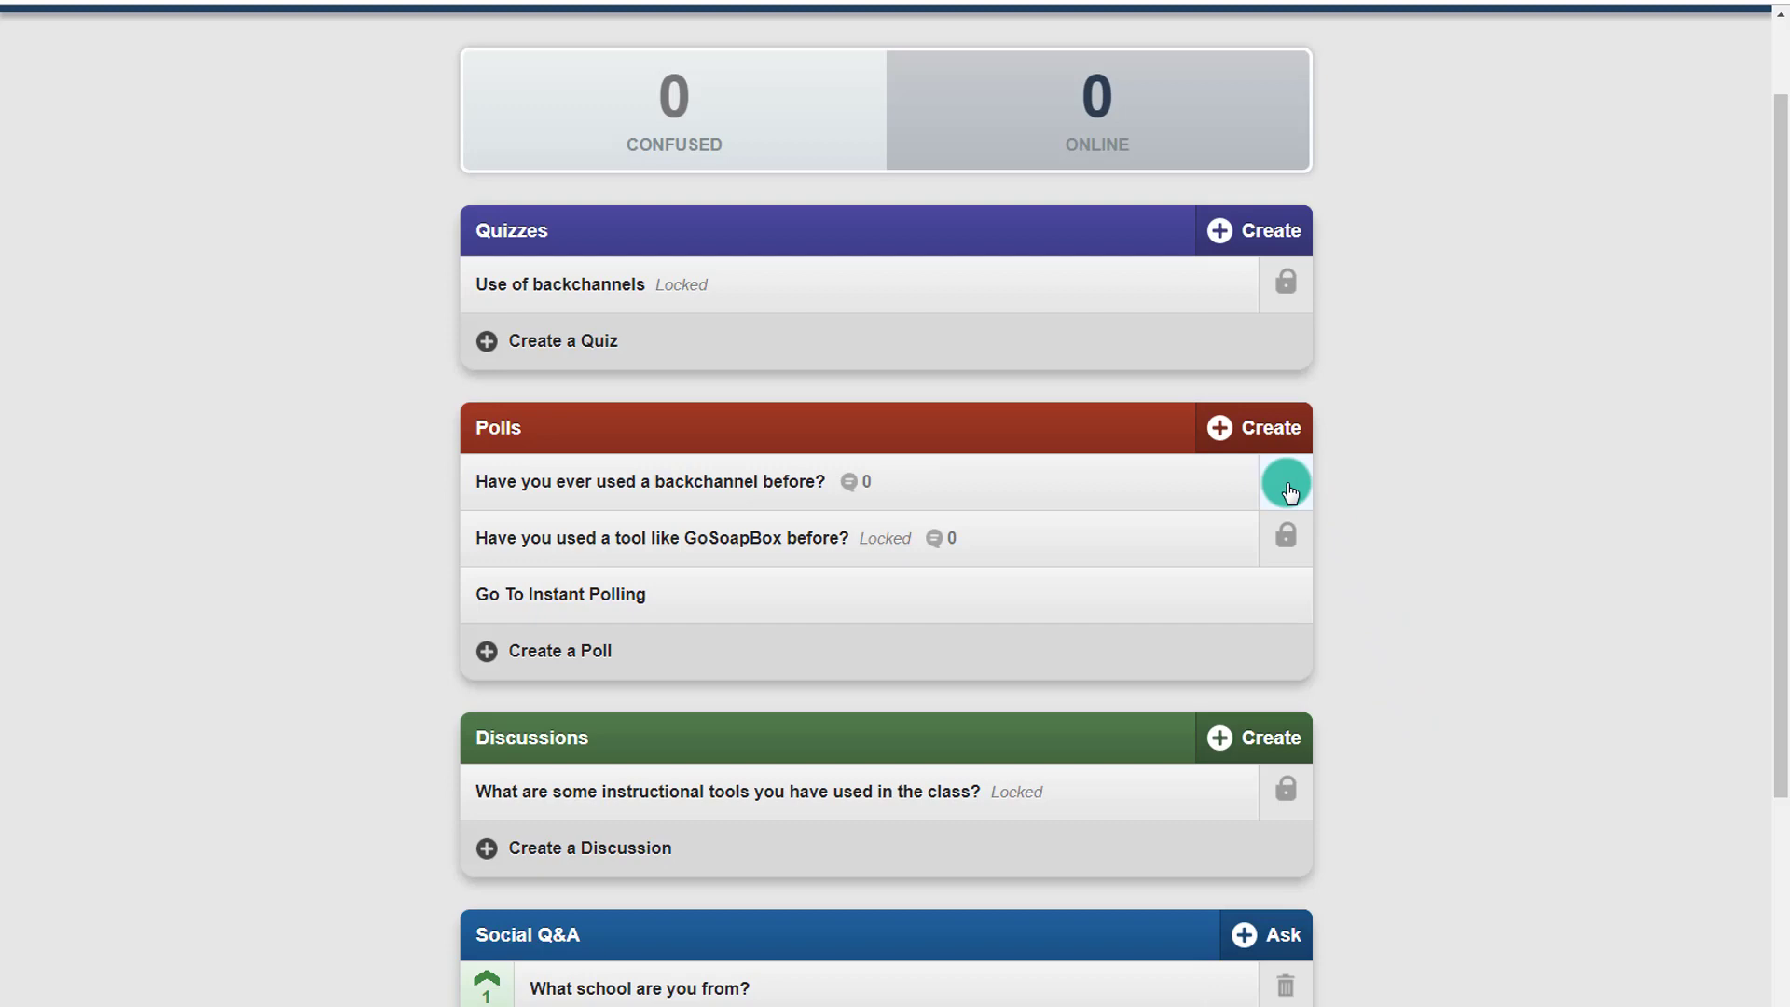
pyautogui.click(1286, 536)
pyautogui.click(1283, 791)
# - Open the event's moderation page and highlight its access code
pyautogui.scroll(-1, 1379, 791)
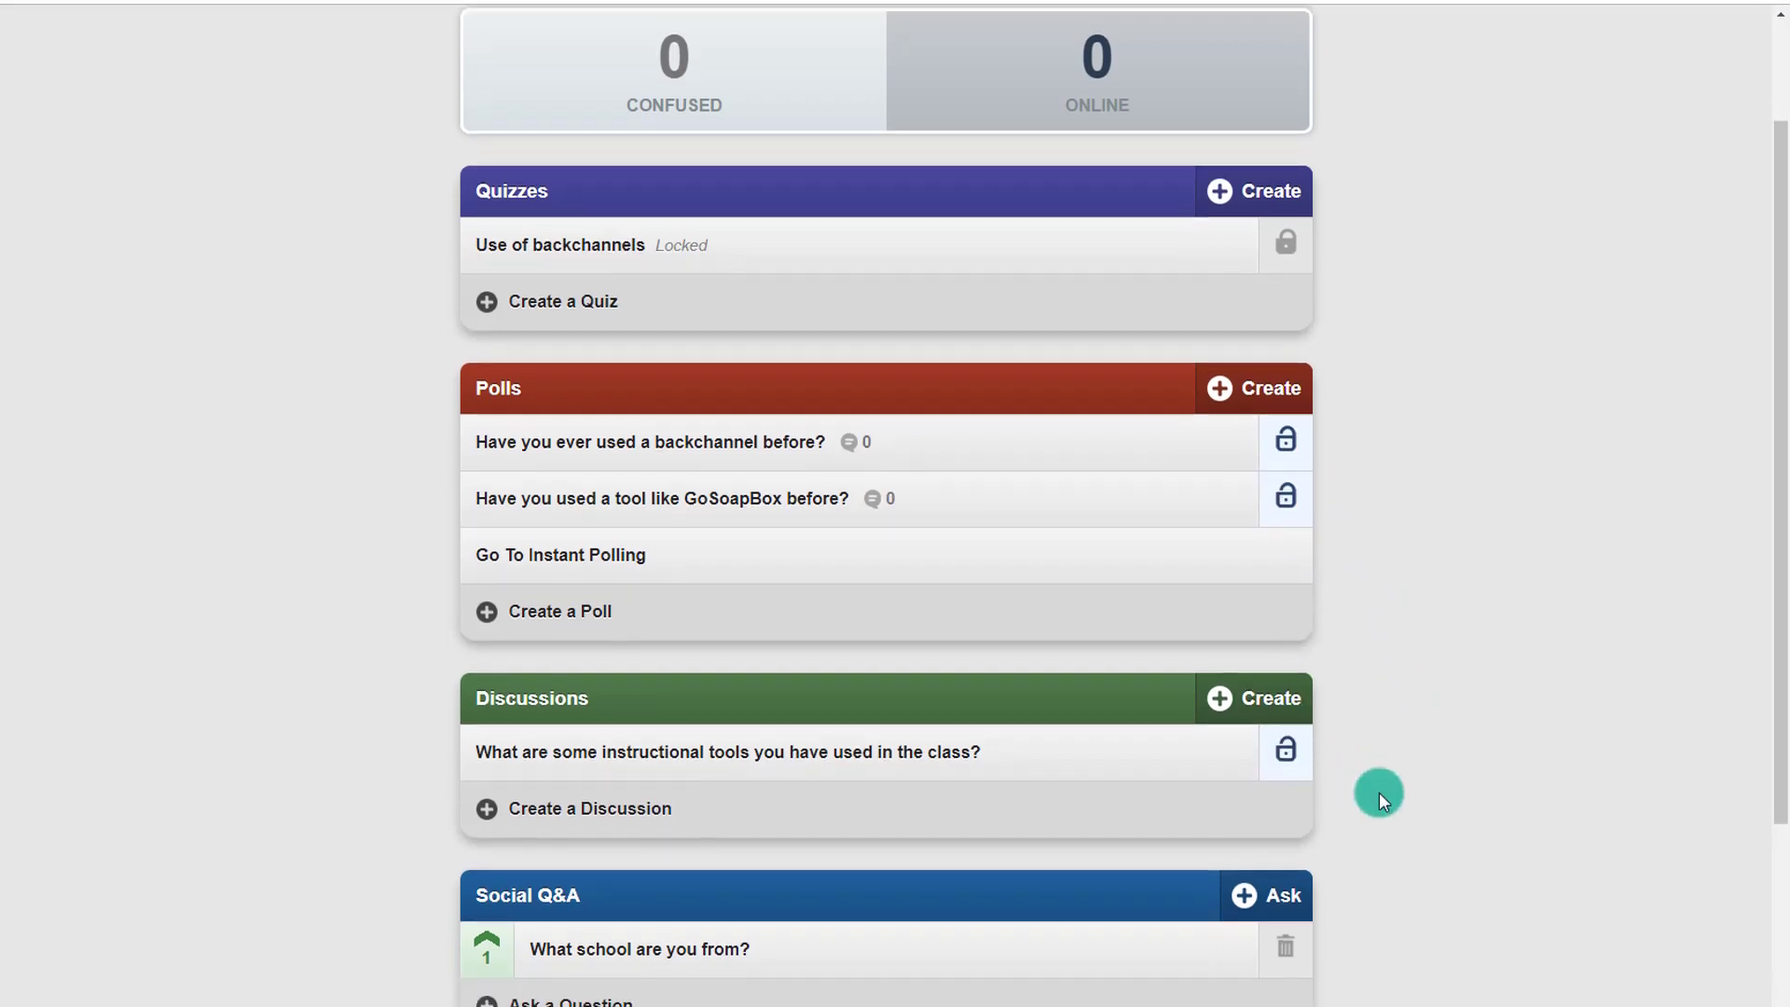
pyautogui.scroll(1, 1373, 790)
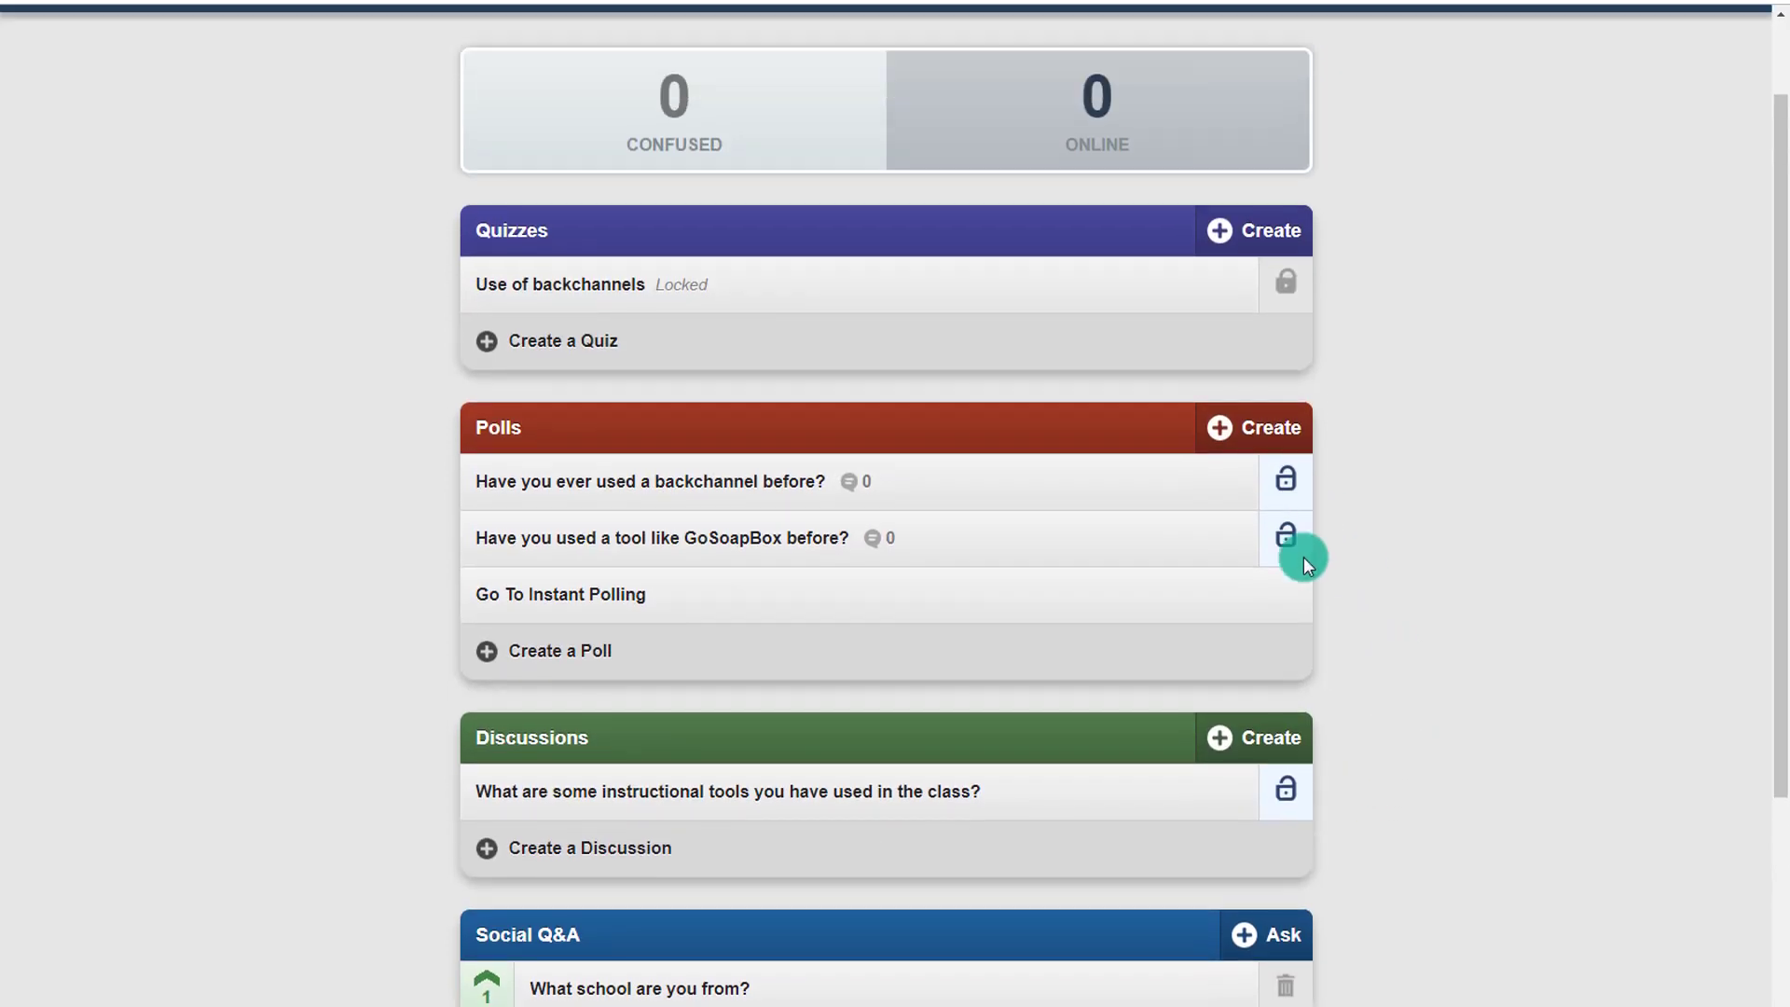
pyautogui.scroll(1, 1460, 718)
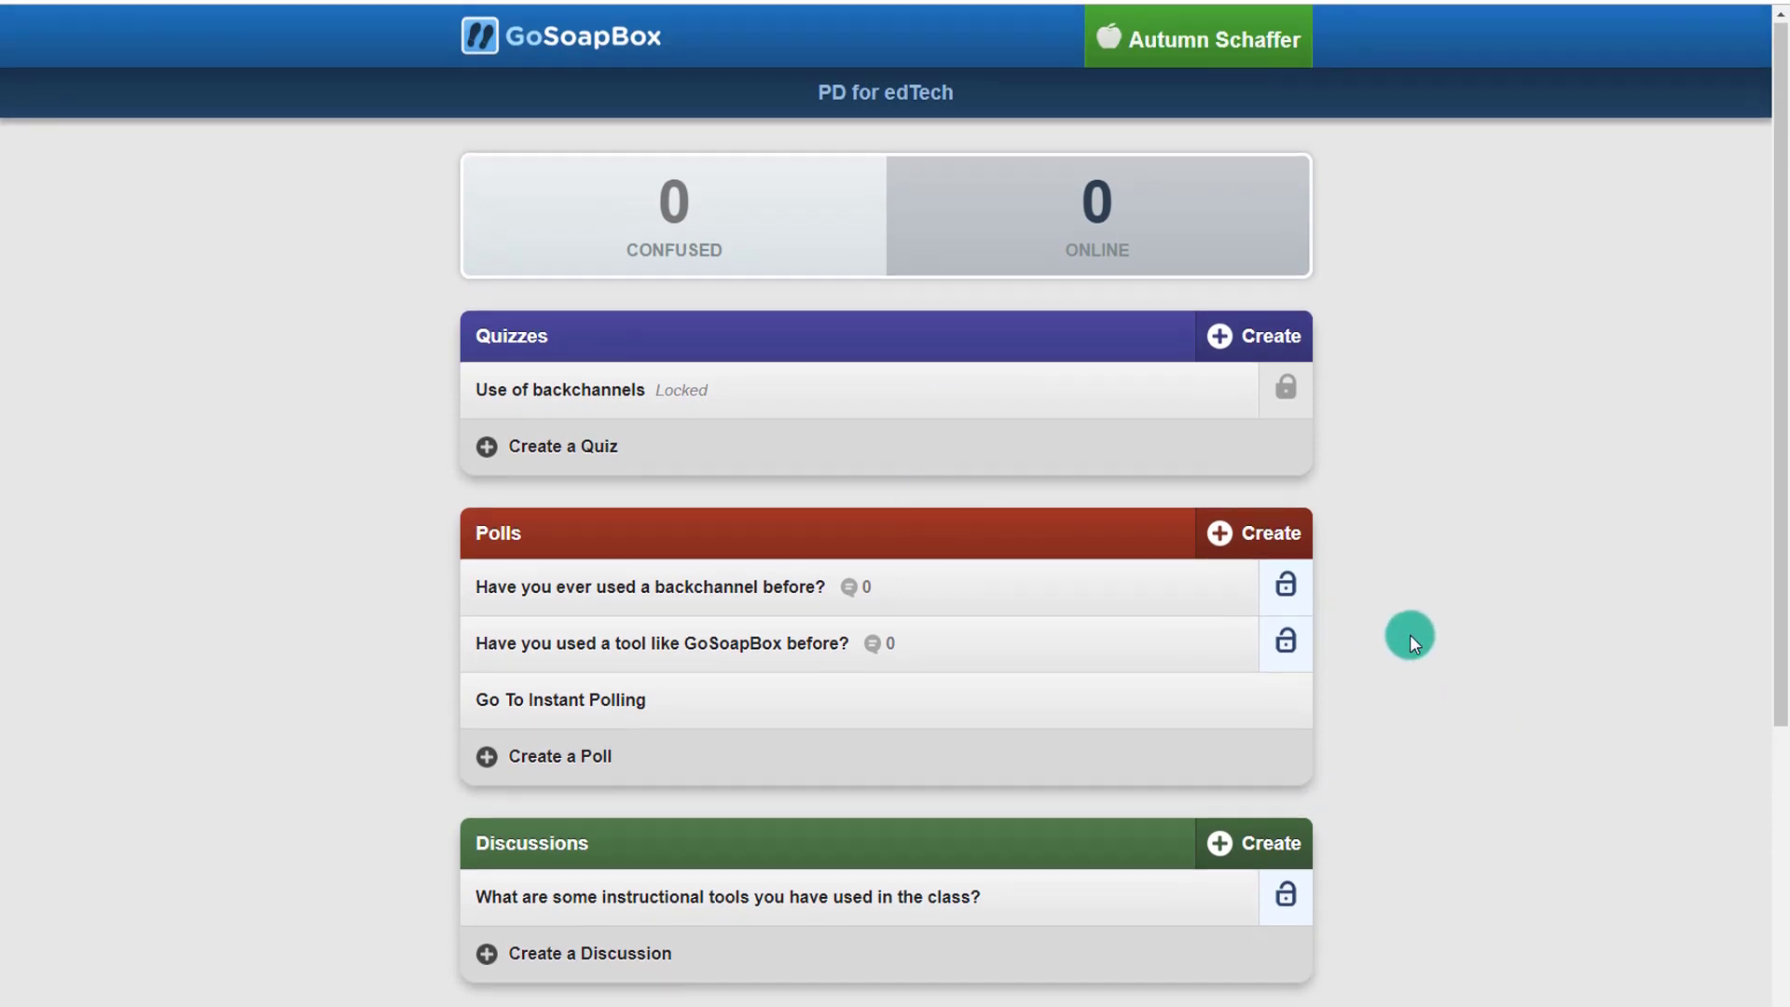
pyautogui.scroll(-1, 1410, 634)
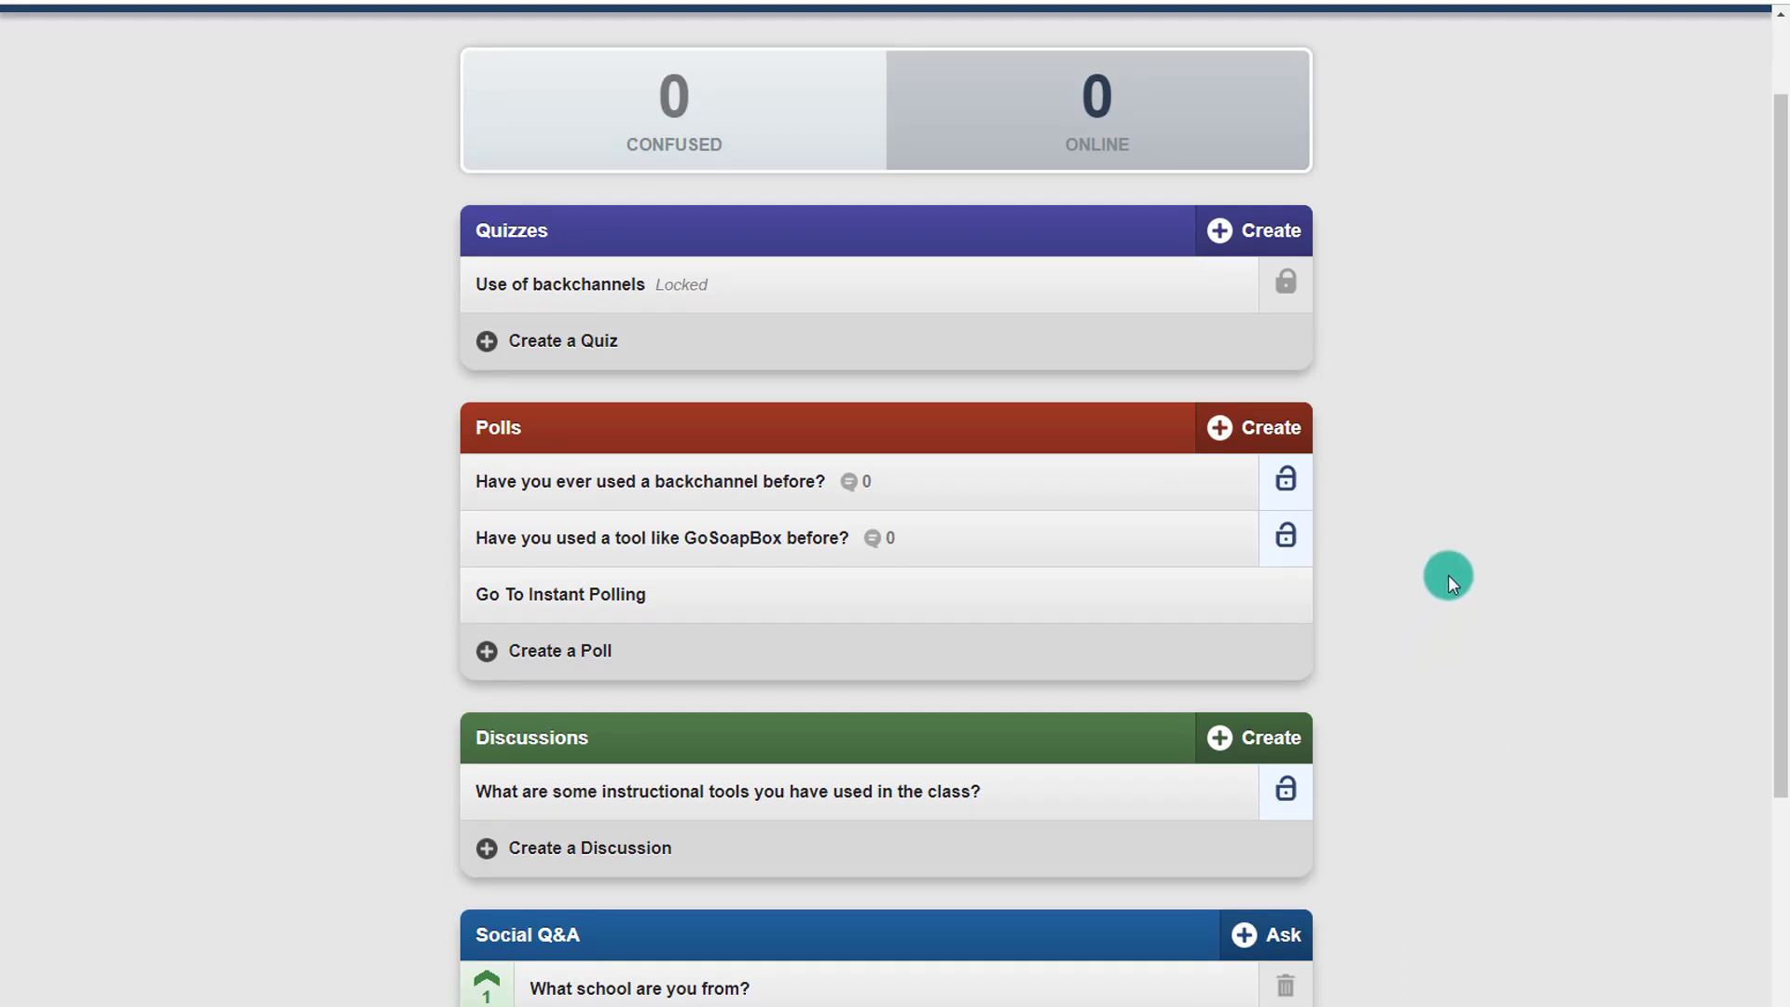
pyautogui.scroll(1, 1446, 573)
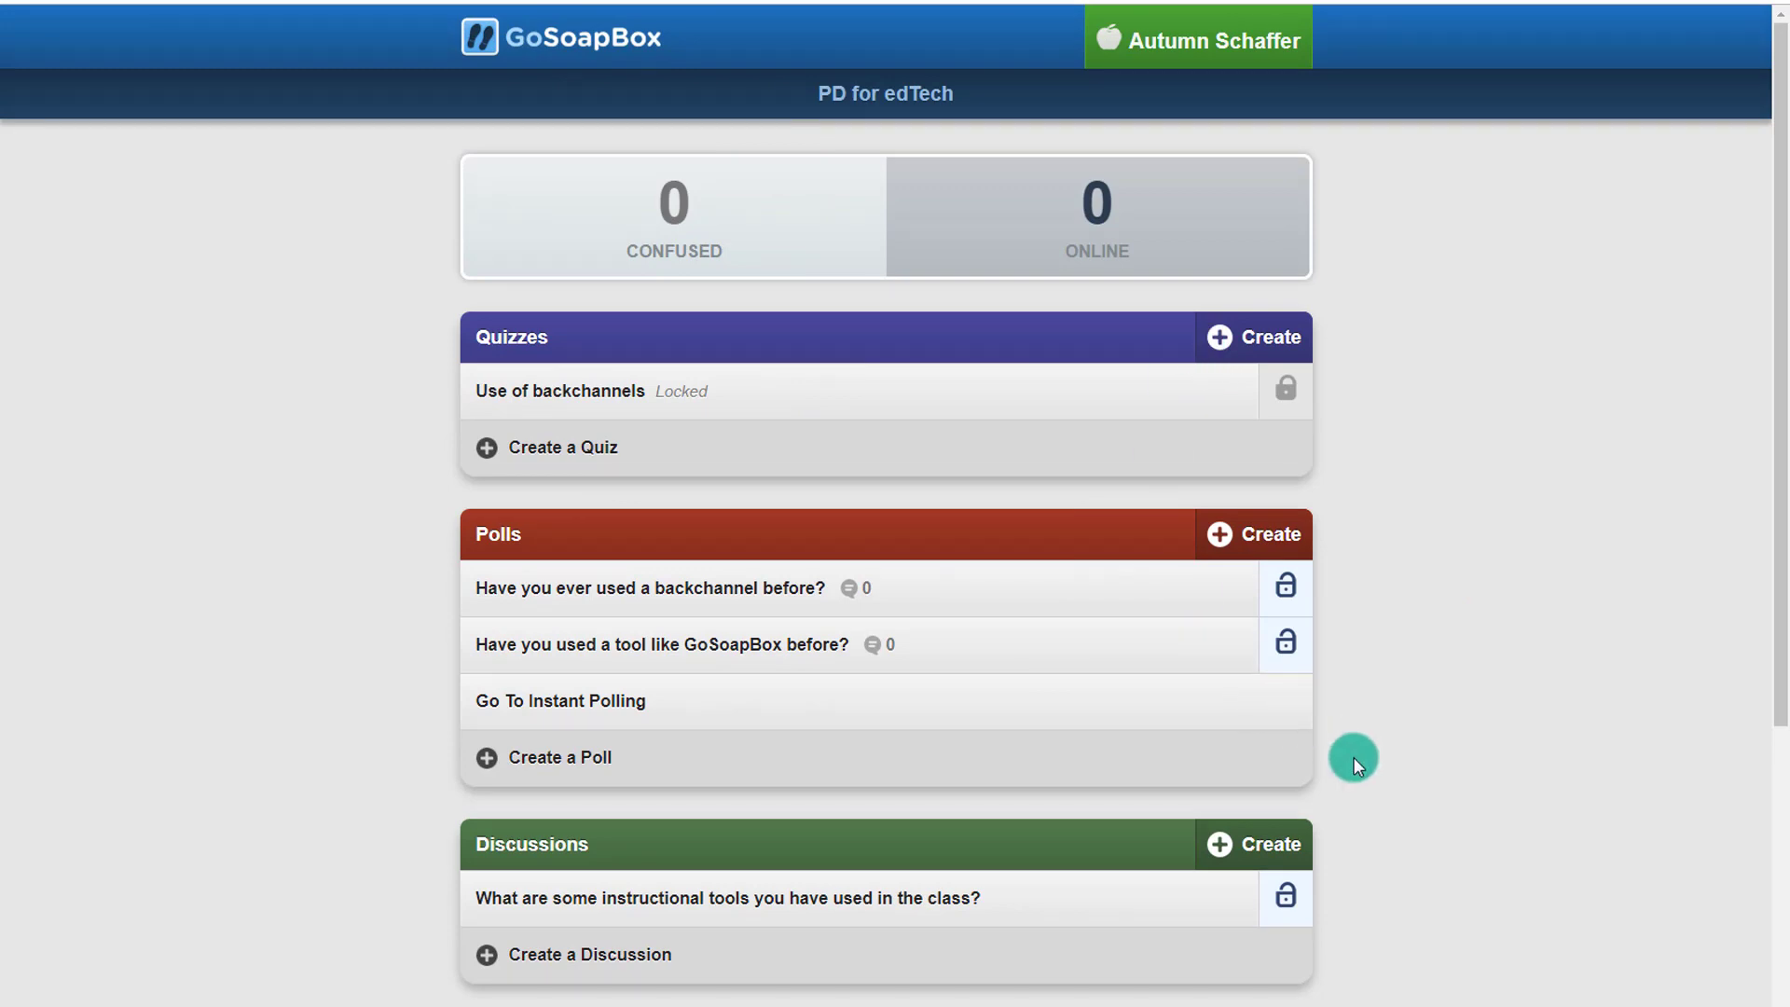
pyautogui.scroll(-5, 1357, 707)
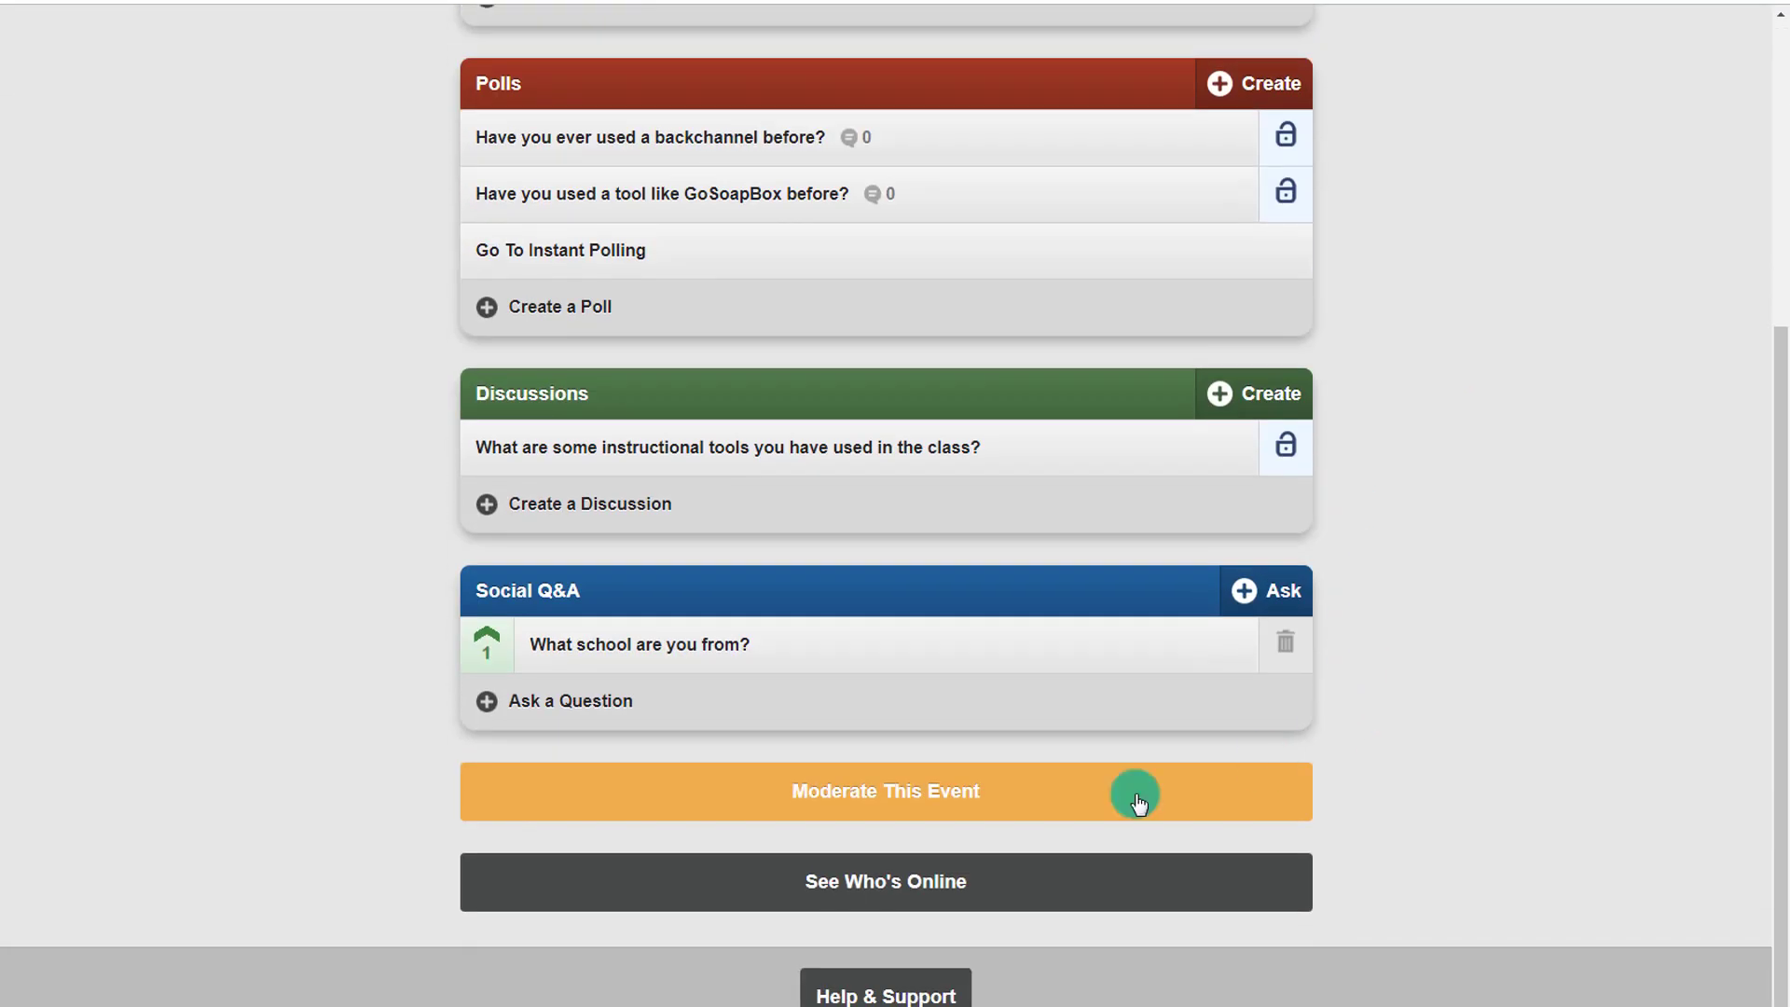
pyautogui.click(871, 799)
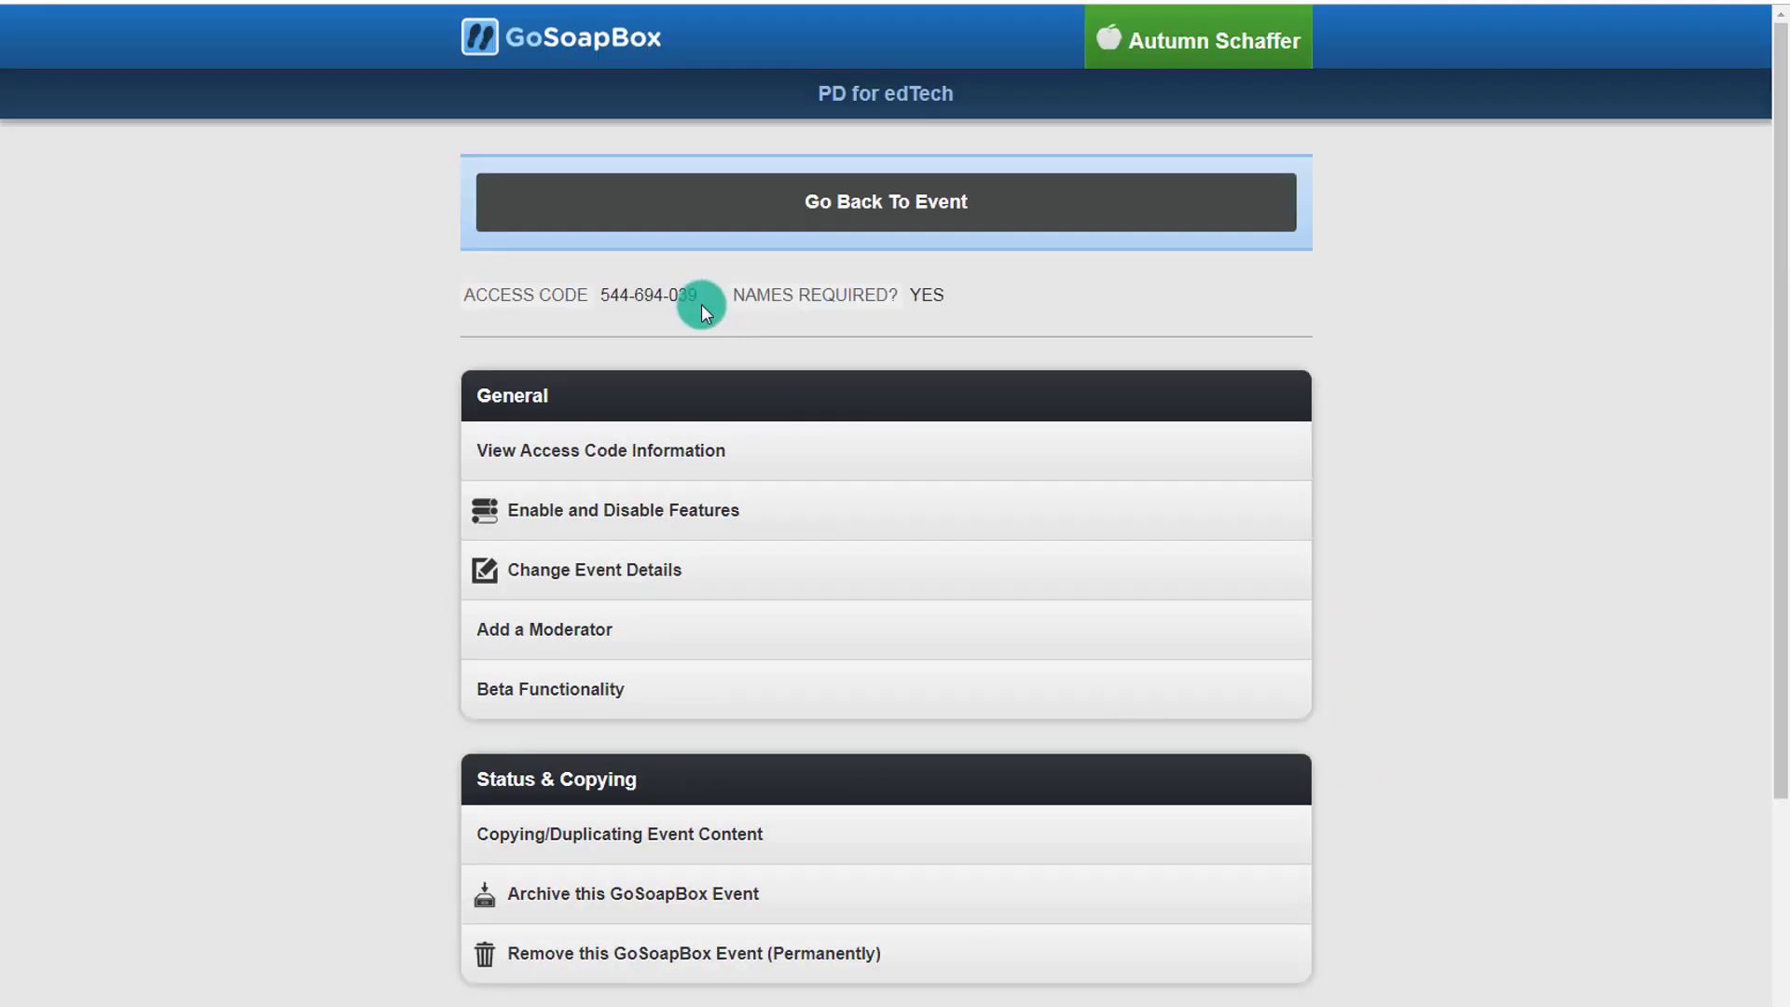
pyautogui.moveTo(701, 304); pyautogui.dragTo(624, 294)
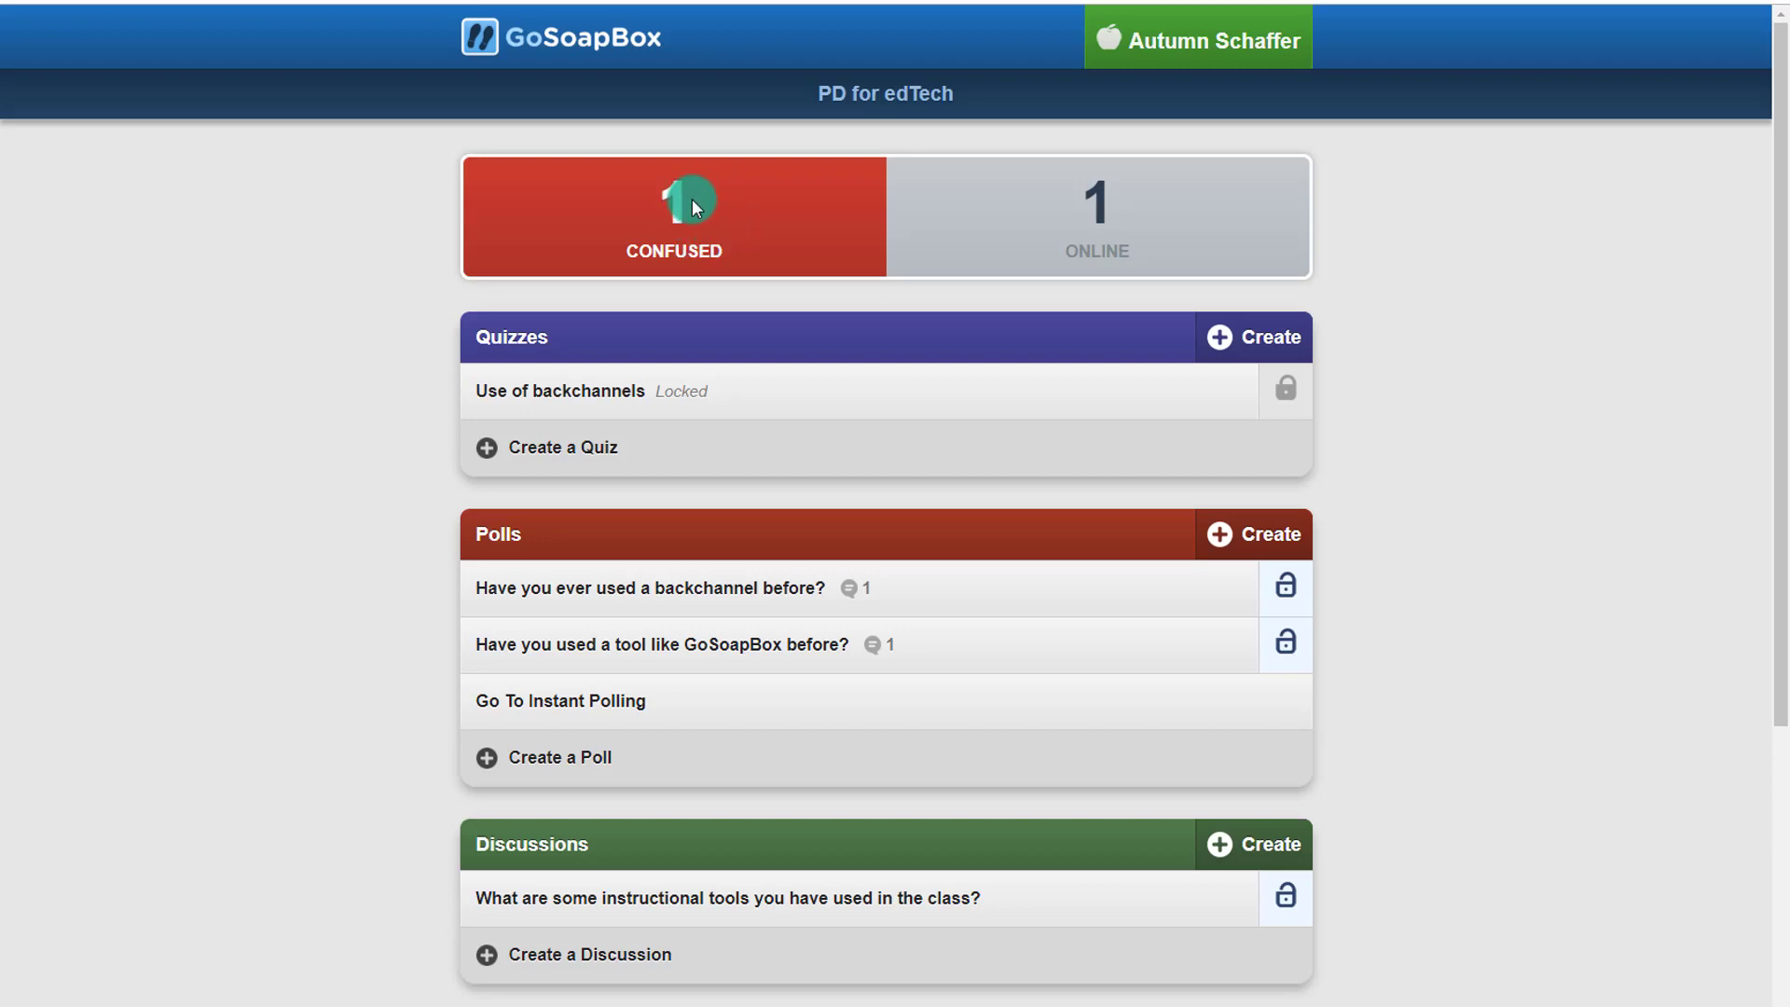
# - View the results of the backchannel poll and the GoSoapBox tool poll, returning to the event after each
pyautogui.scroll(-1, 652, 679)
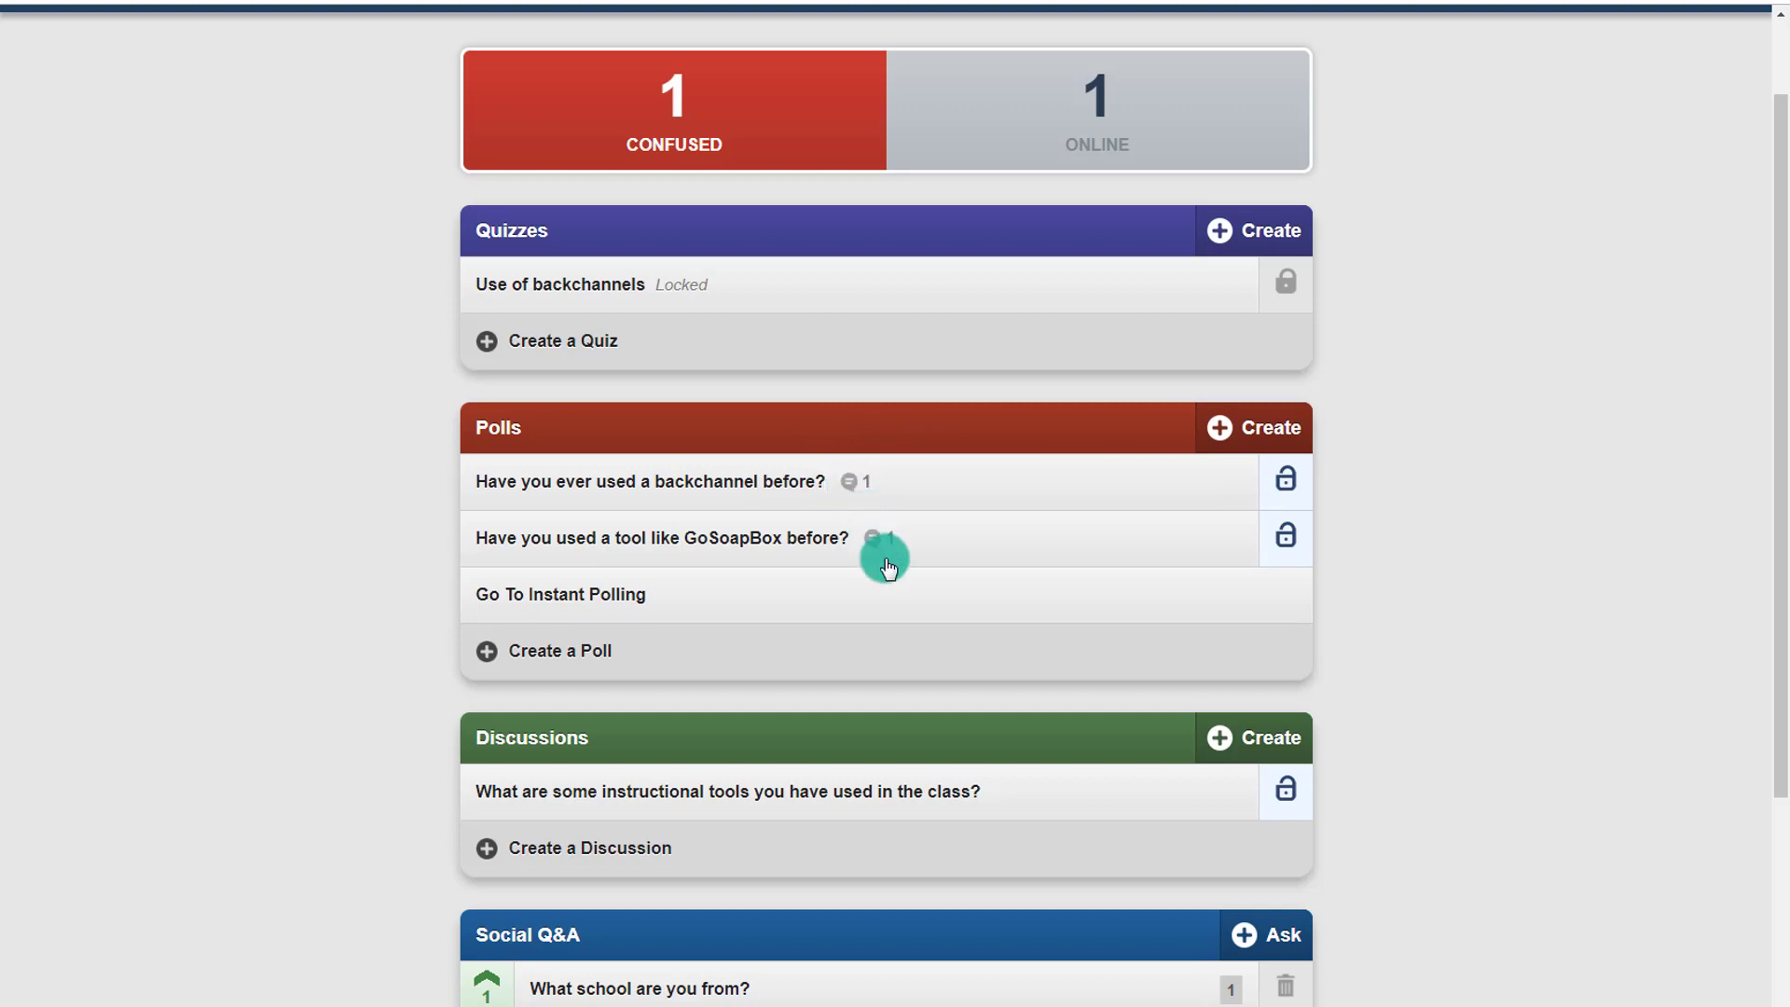
pyautogui.click(853, 494)
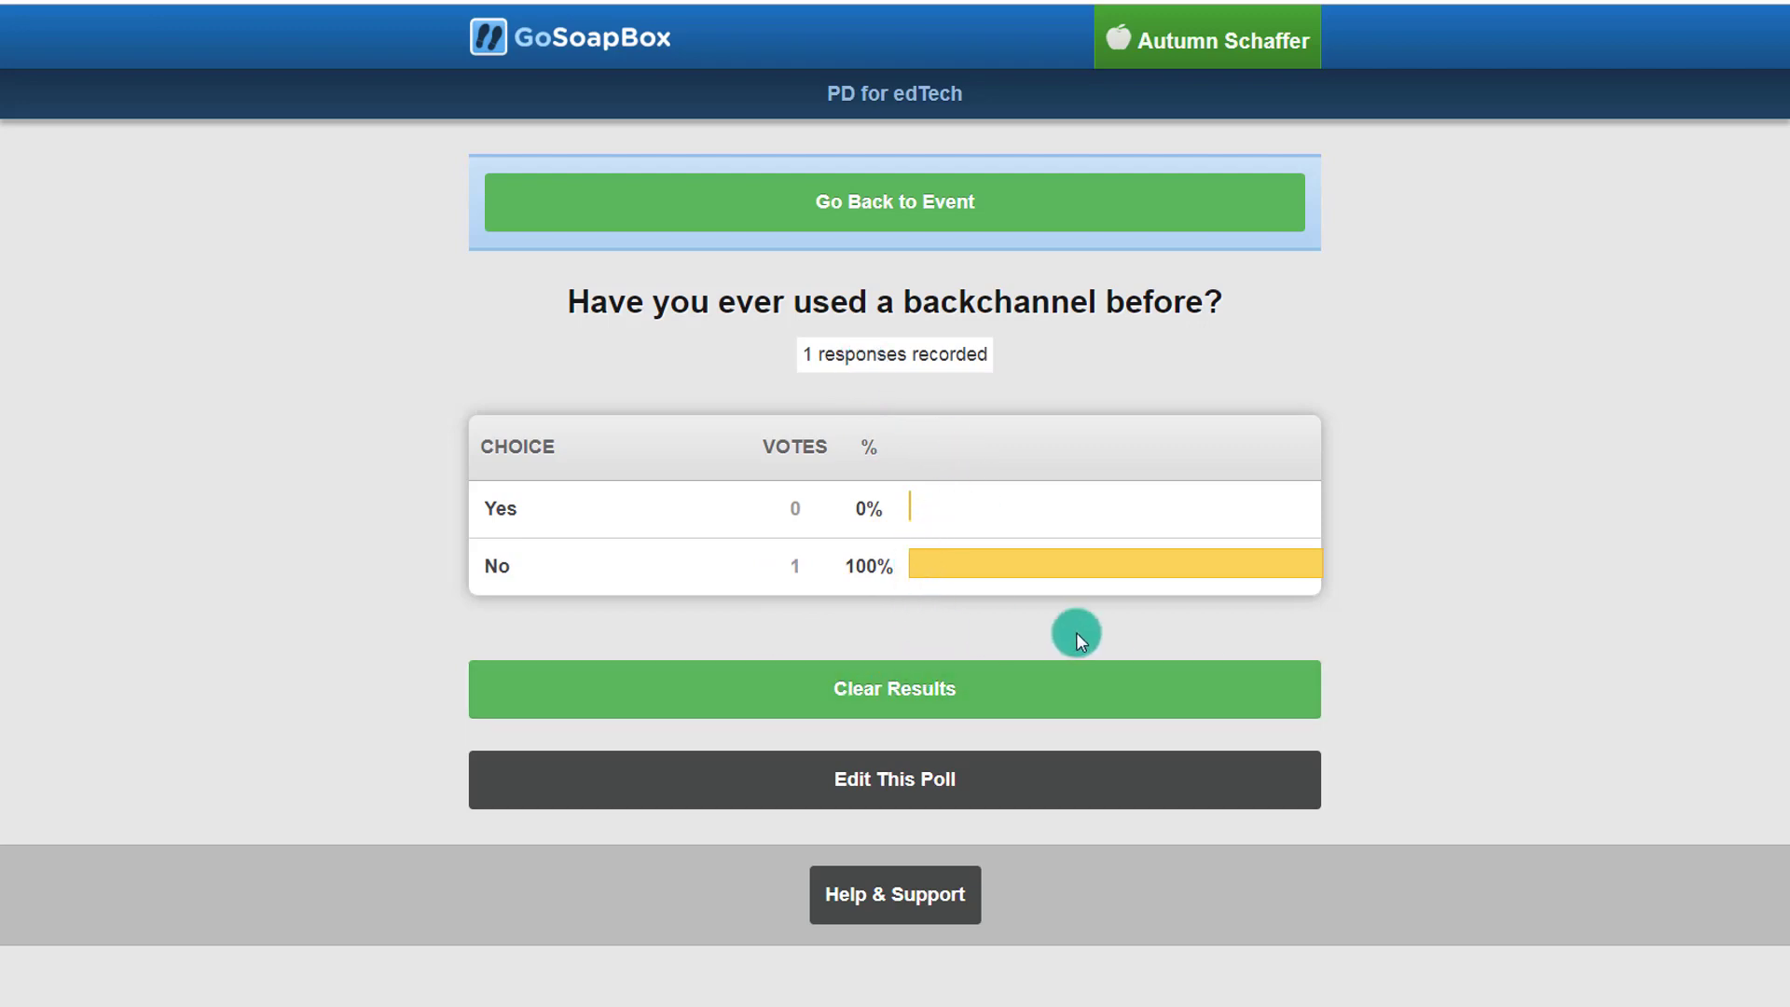
pyautogui.click(881, 191)
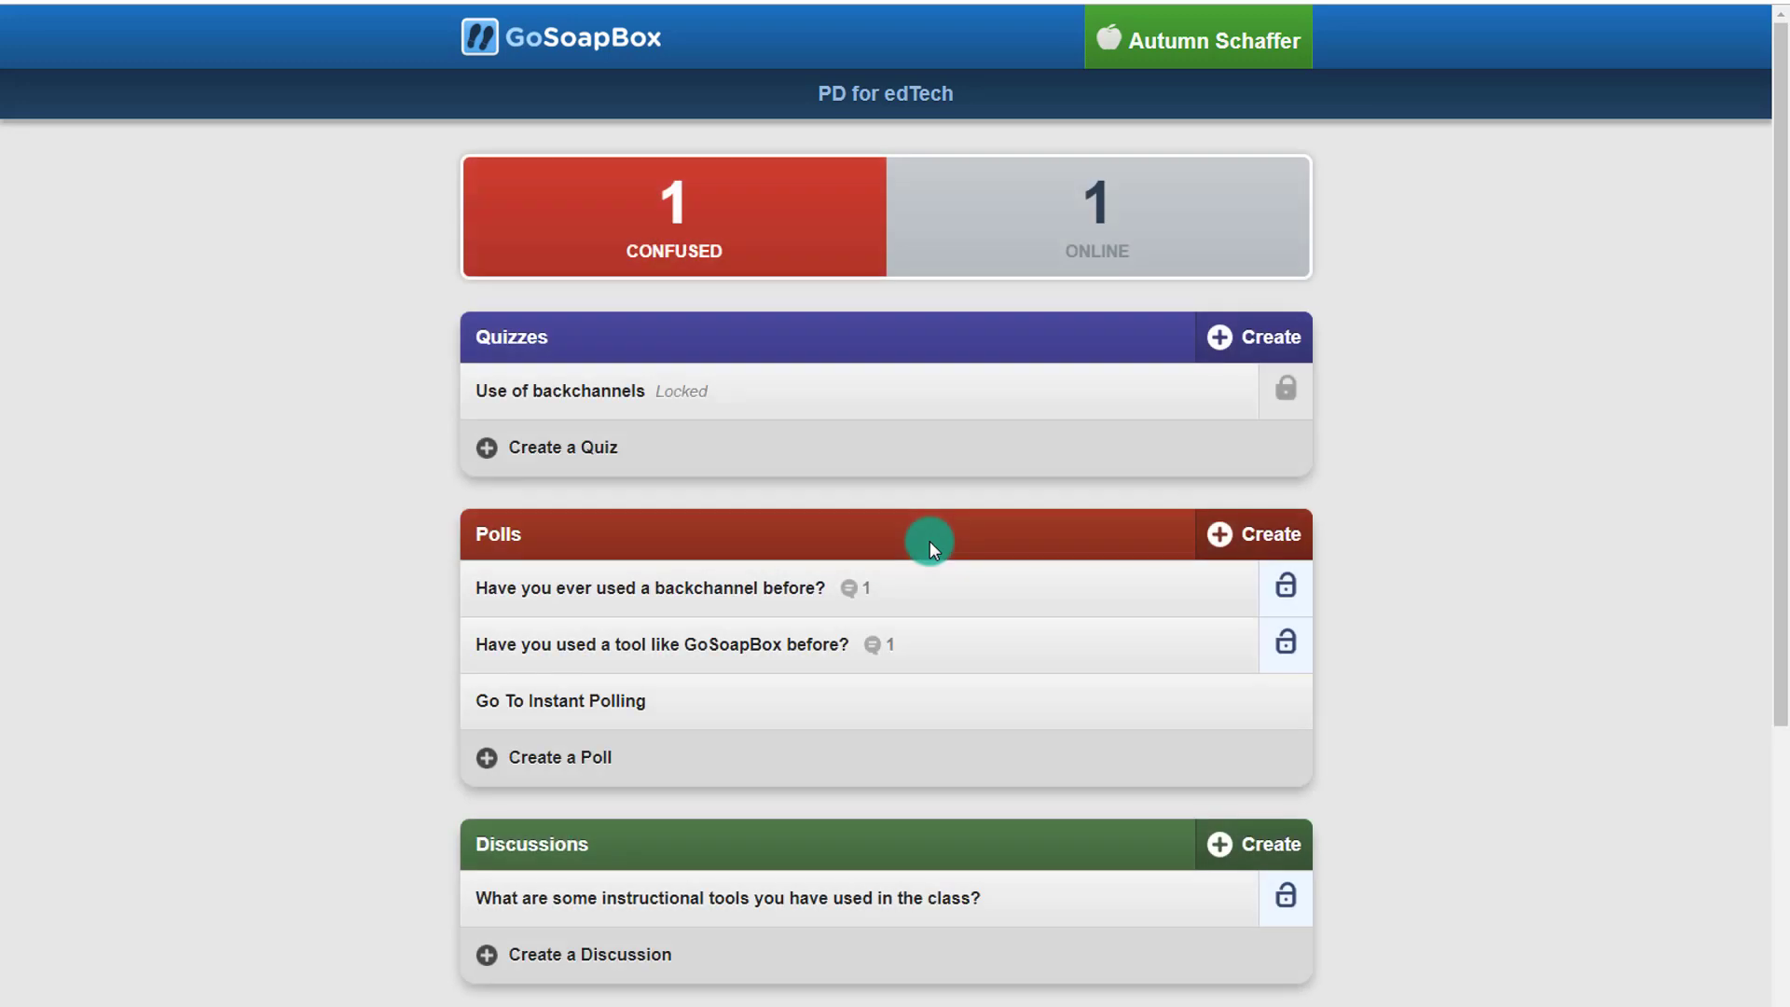
pyautogui.click(820, 642)
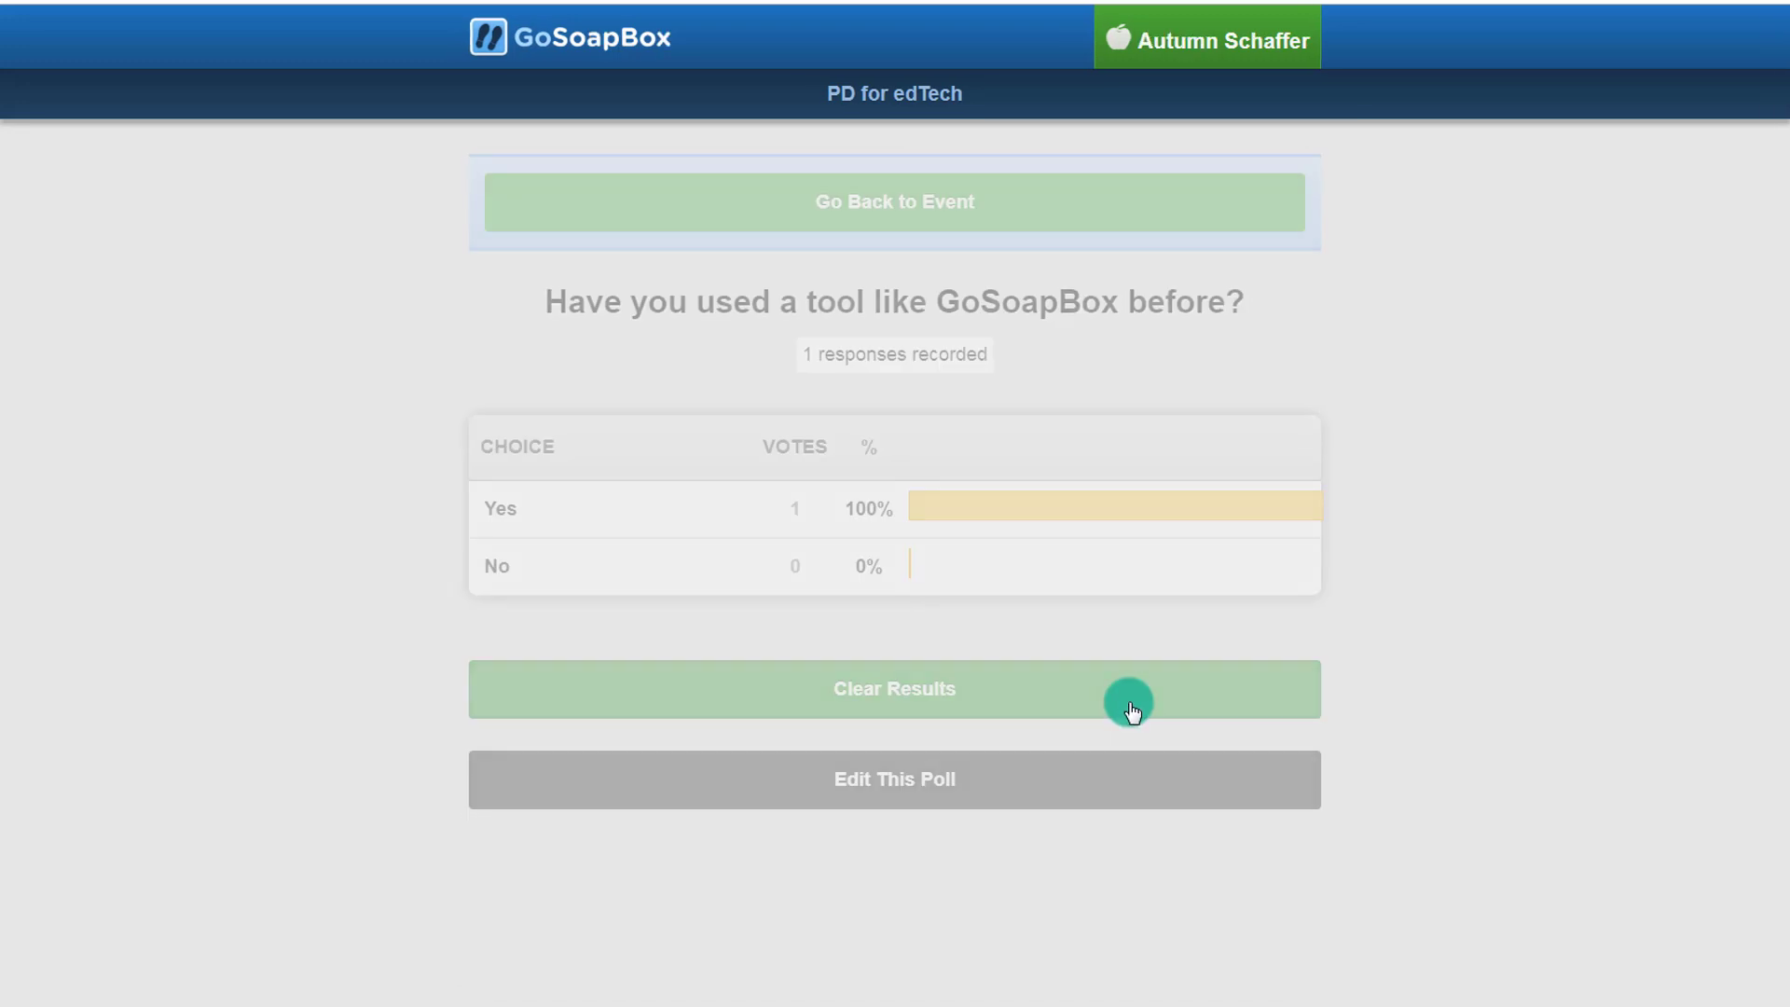
pyautogui.click(841, 213)
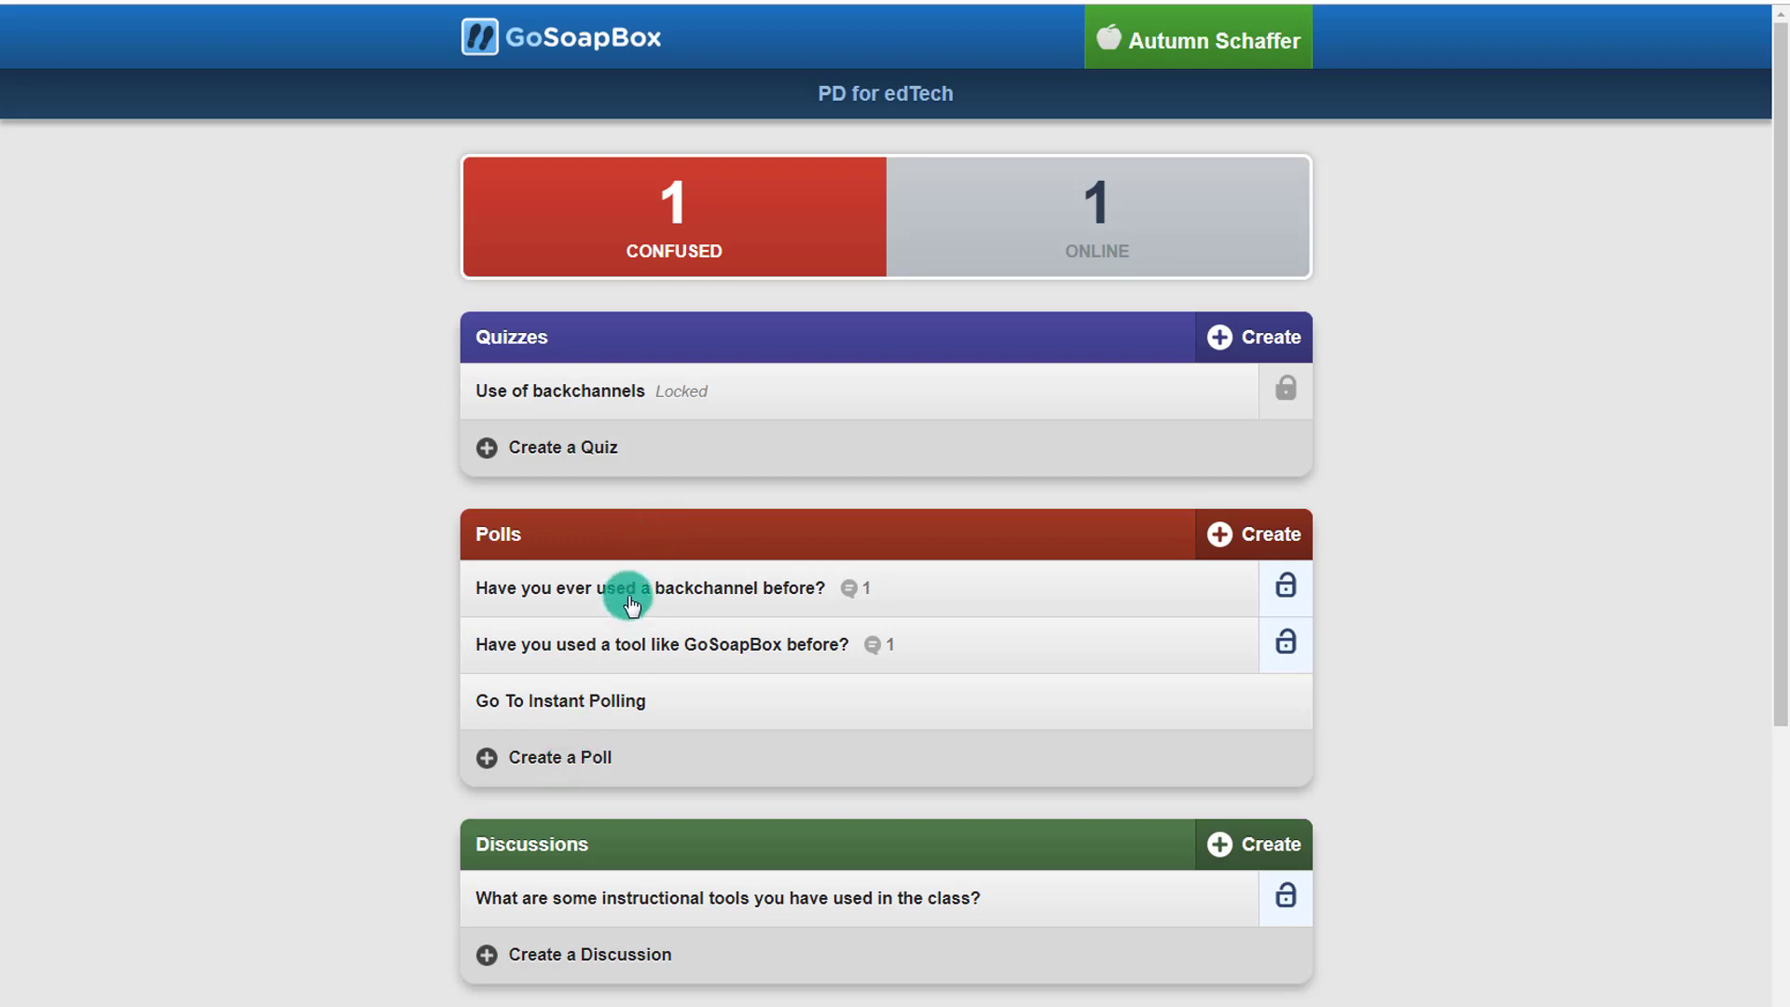
# - Open the event's instant polling and set its number of response choices to 3
pyautogui.click(605, 716)
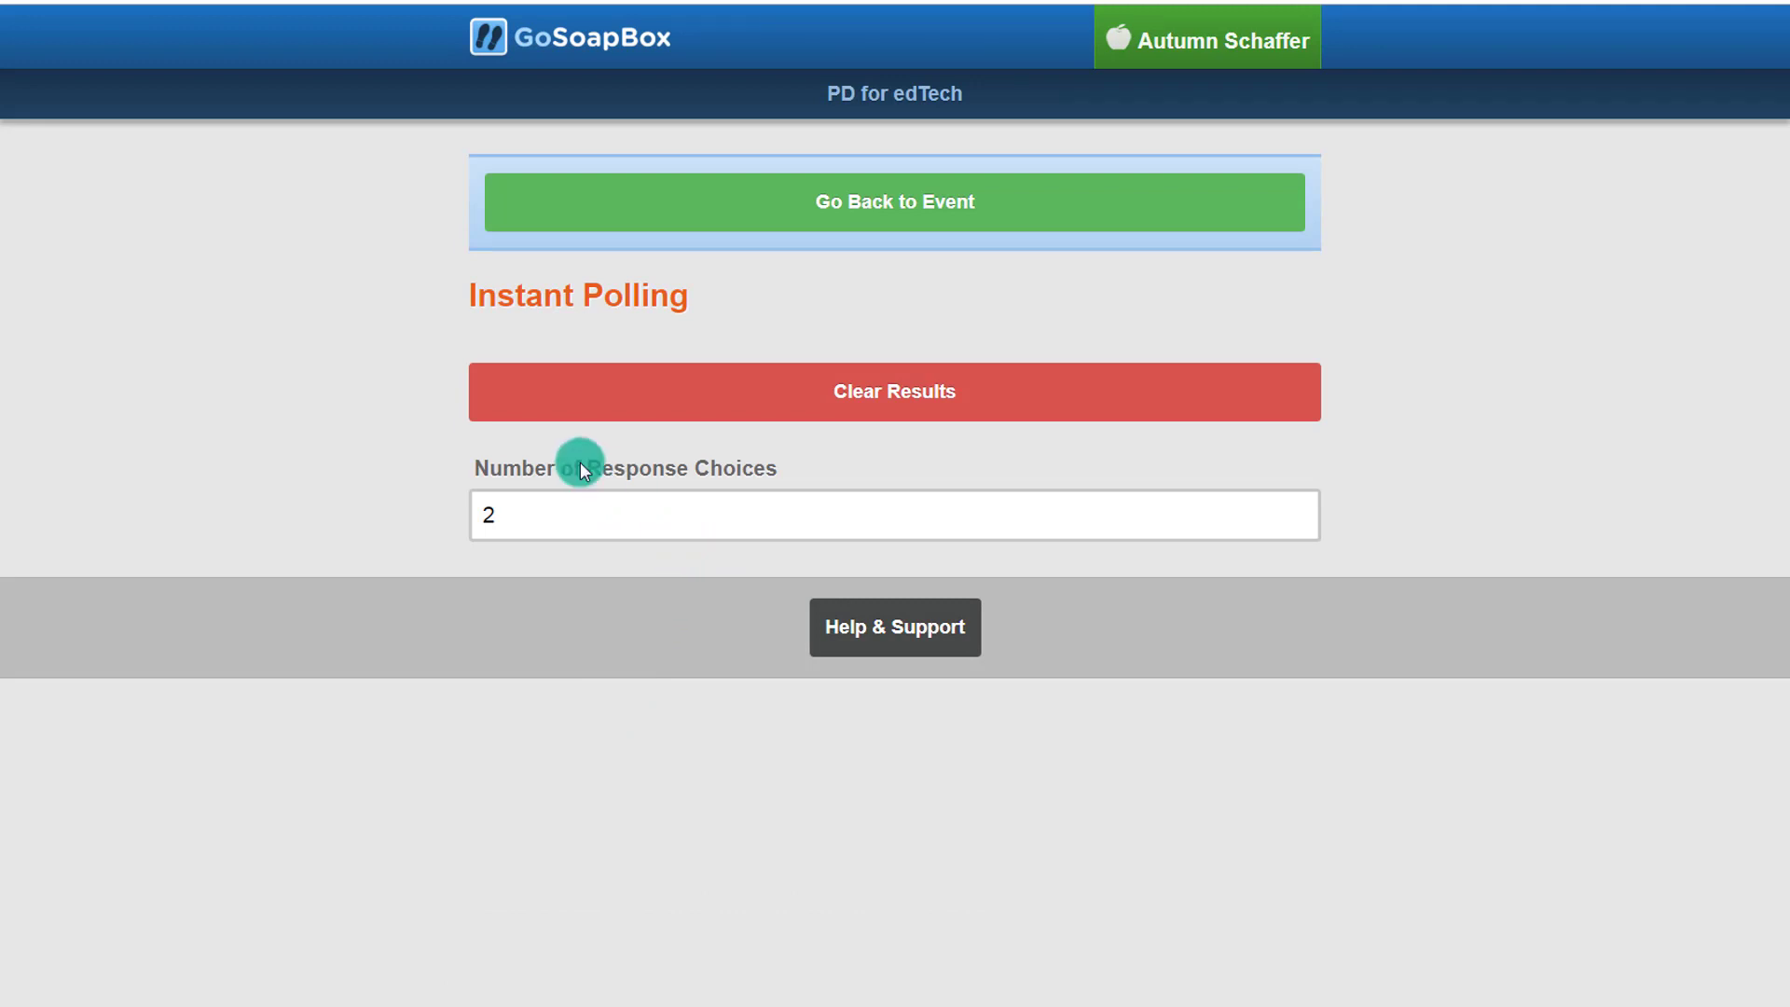
pyautogui.doubleClick(492, 500)
pyautogui.write('3')
pyautogui.click(569, 235)
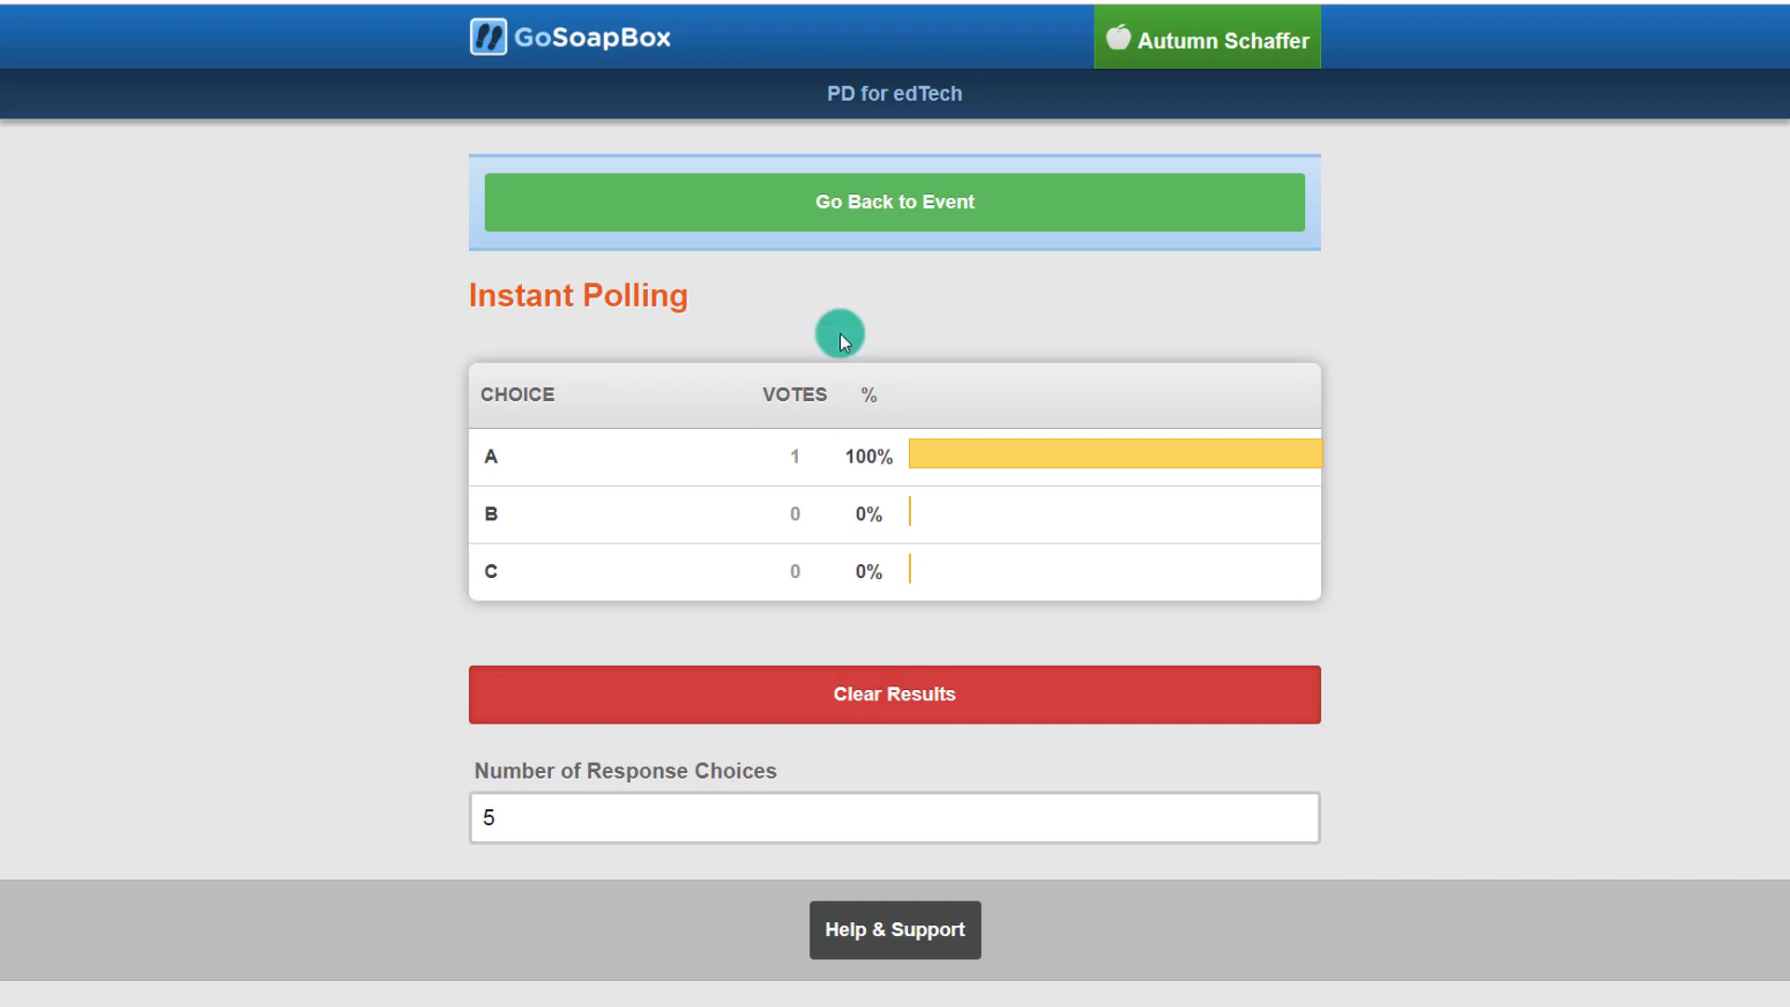
# - Return from instant polling to the event and unlock the "Use of backchannels" quiz
pyautogui.click(847, 212)
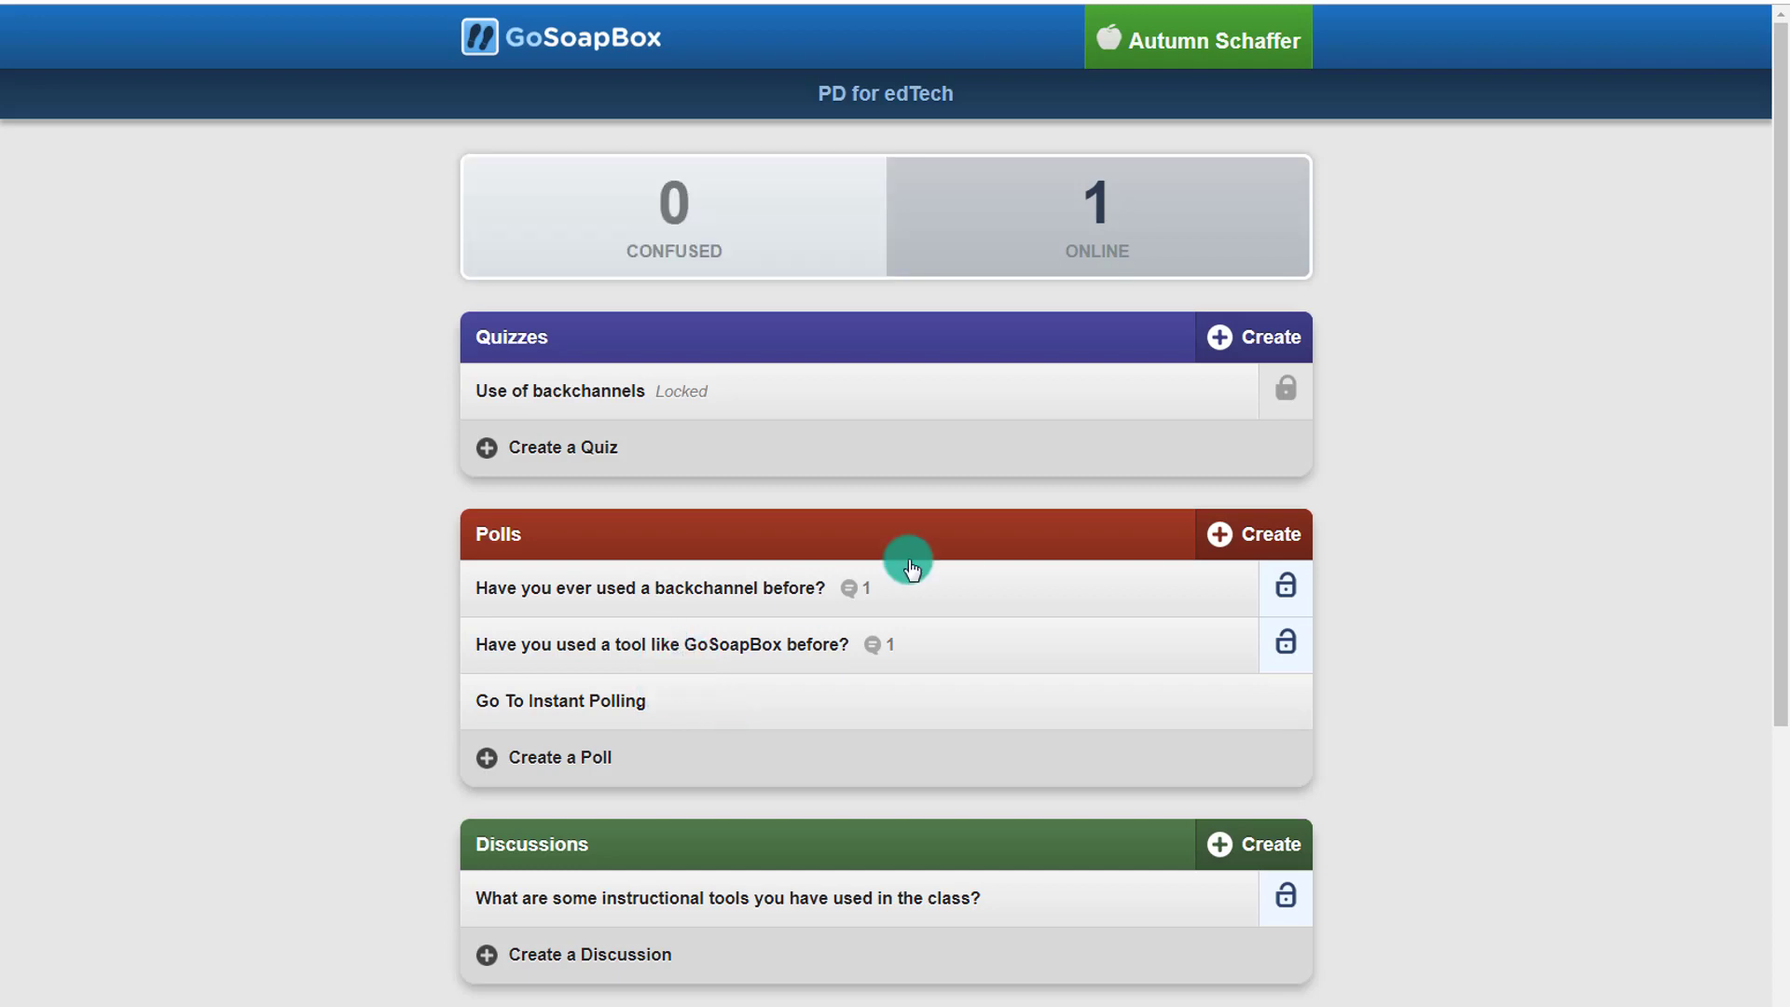
pyautogui.click(1284, 387)
# - Open the instructional tools discussion, highlight the participant's reply, and return to the event
pyautogui.scroll(-3, 1398, 559)
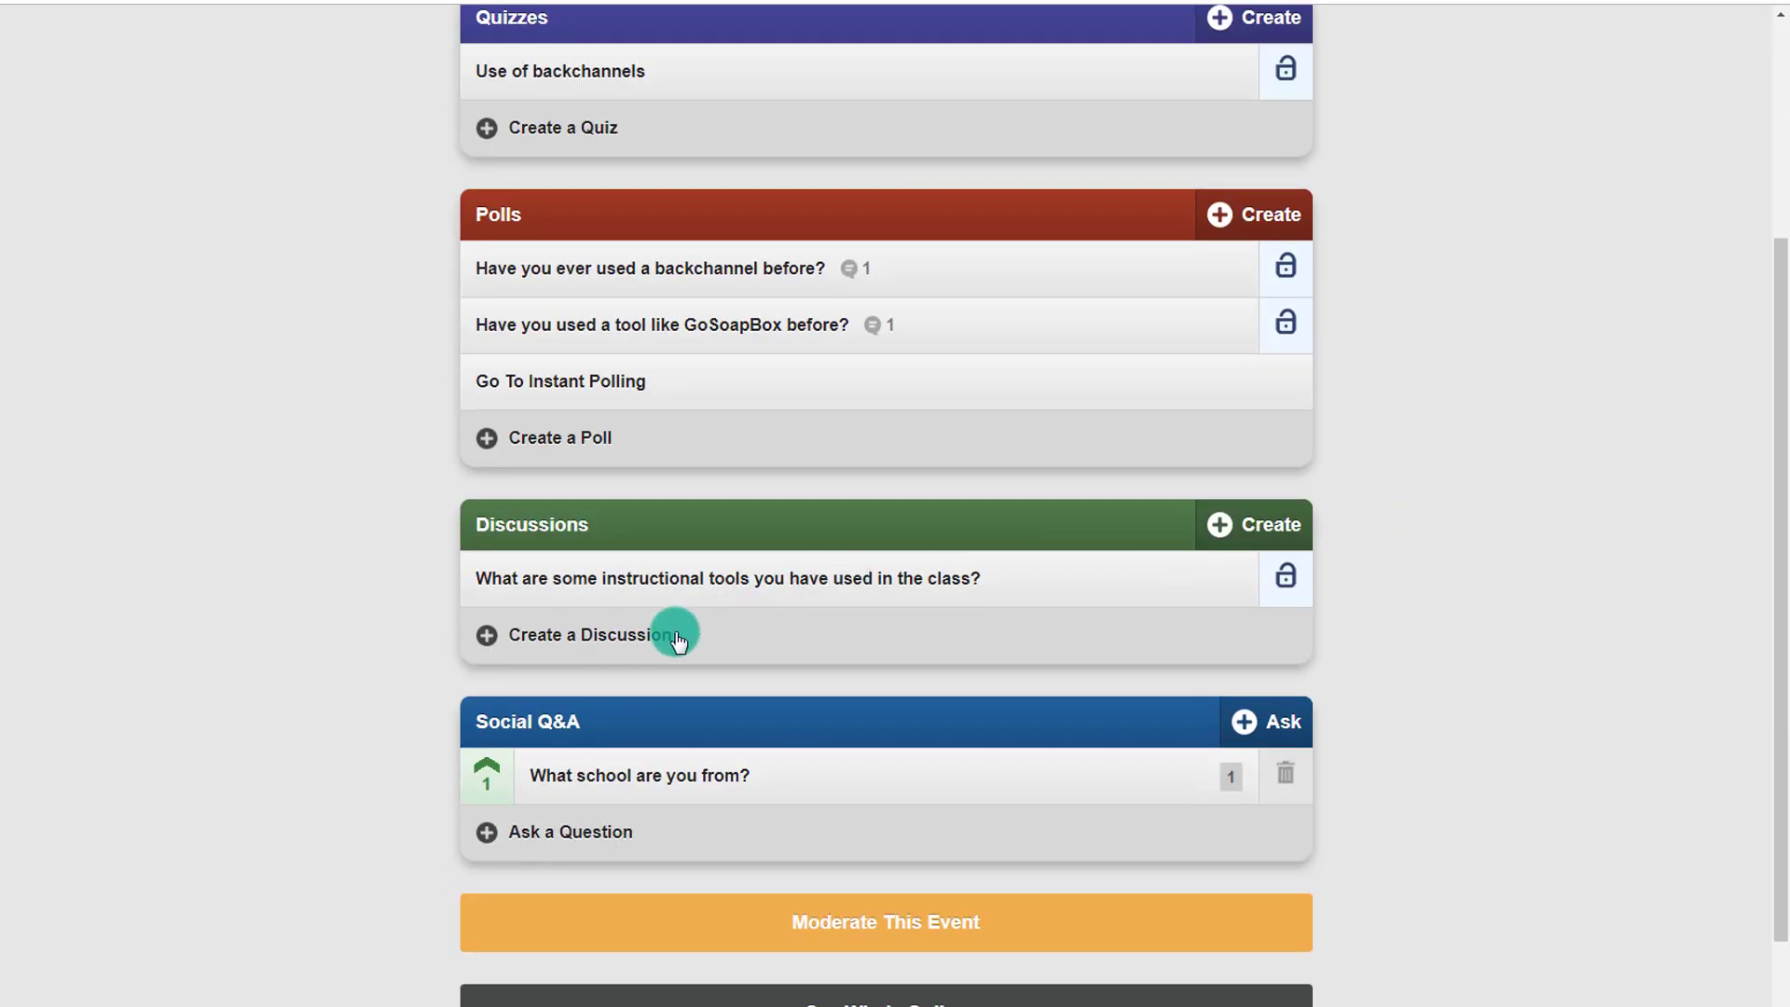
pyautogui.click(712, 574)
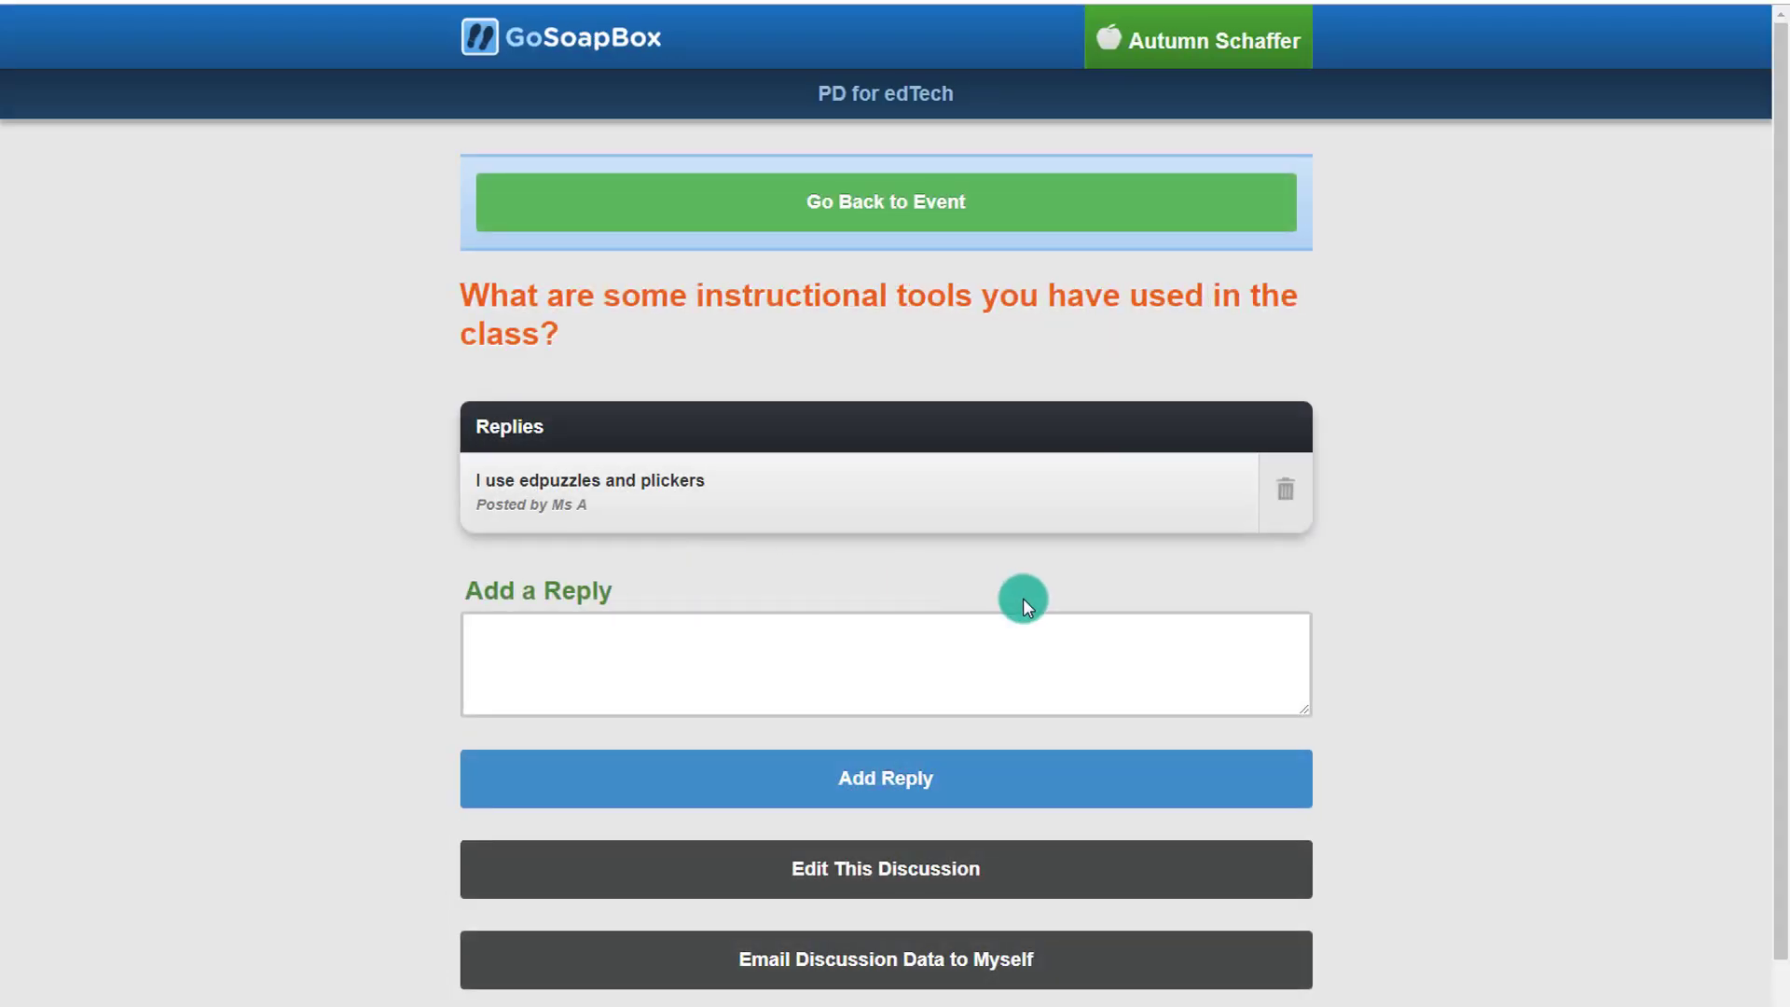
pyautogui.moveTo(595, 504); pyautogui.dragTo(703, 496)
pyautogui.click(653, 639)
pyautogui.click(800, 207)
# - View the replies to the Social Q&A question "What school are you from?" and return to the event
pyautogui.scroll(-3, 1602, 813)
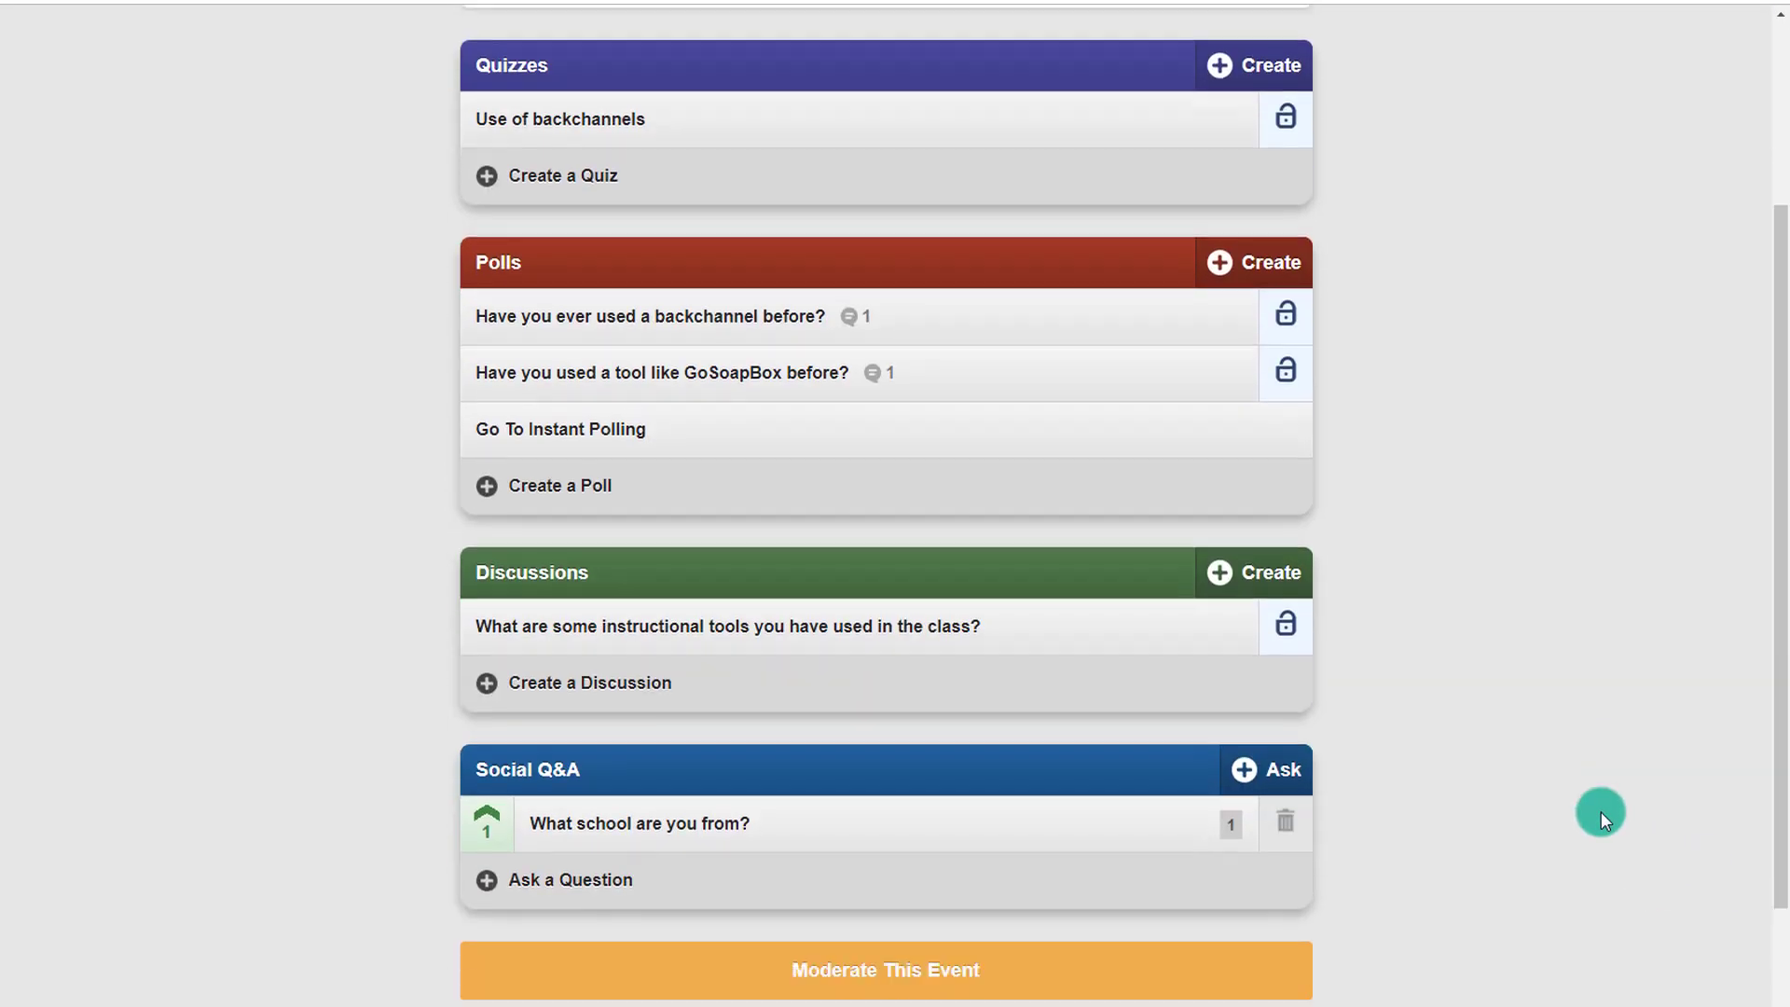
pyautogui.click(675, 779)
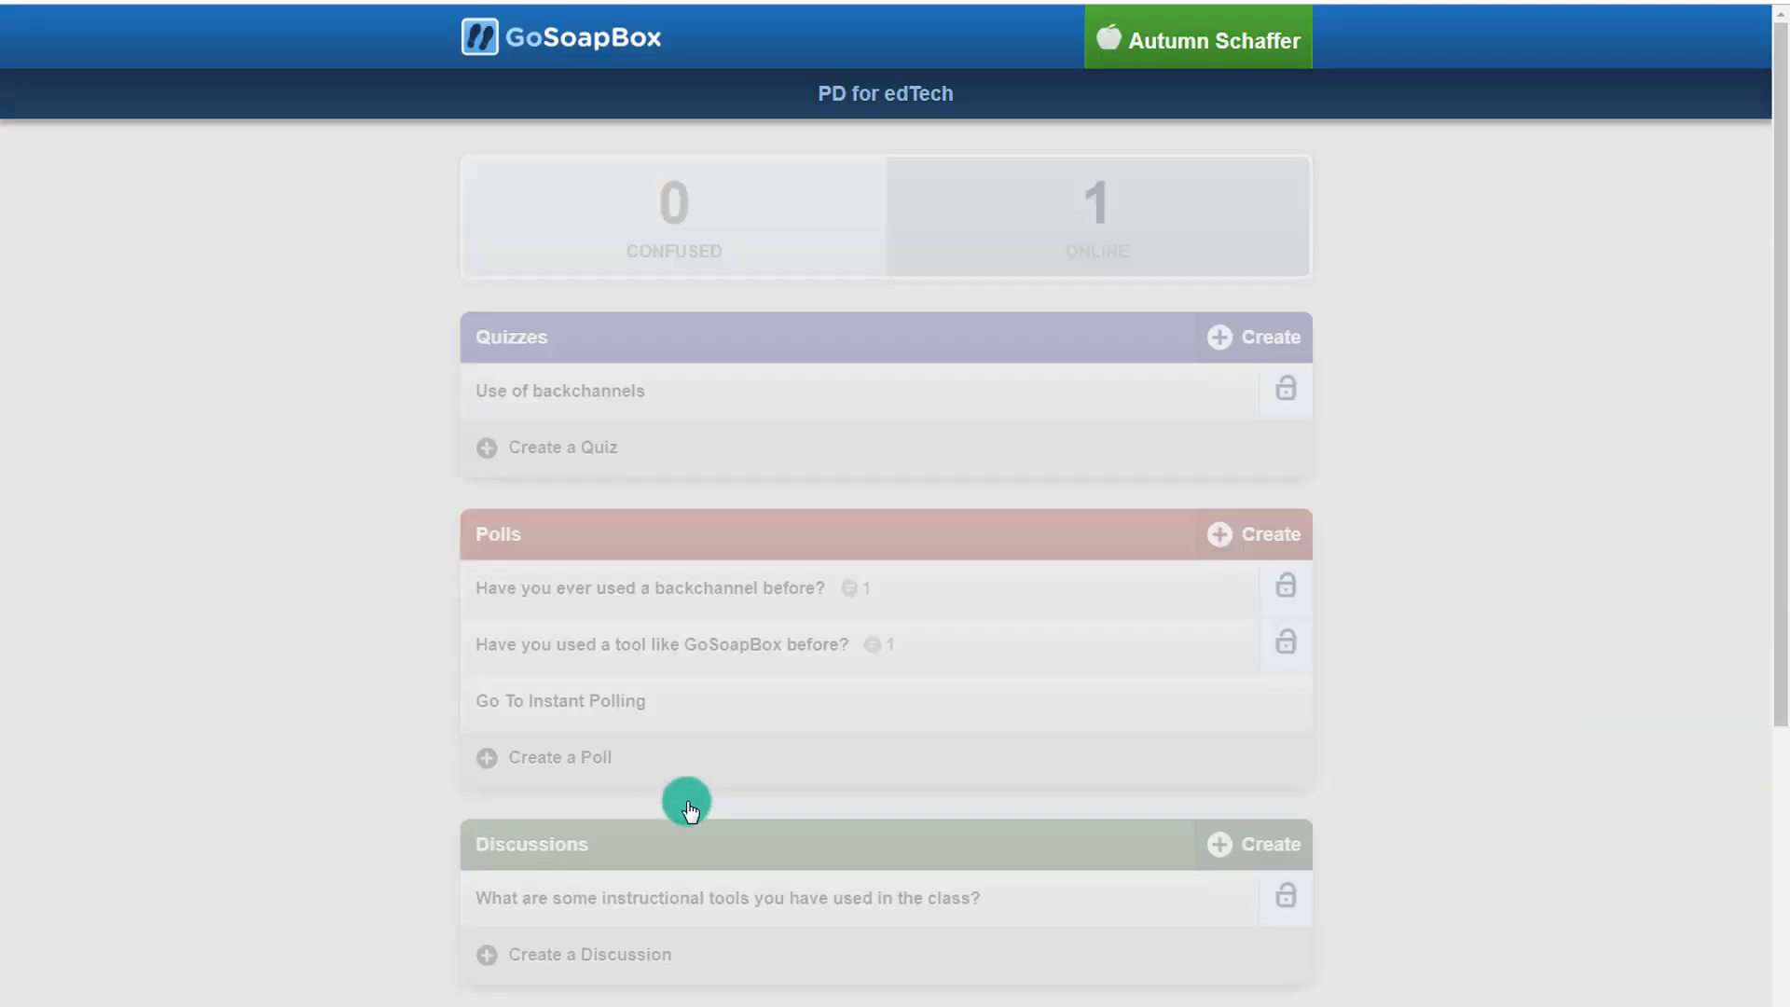
pyautogui.moveTo(600, 511); pyautogui.dragTo(500, 480)
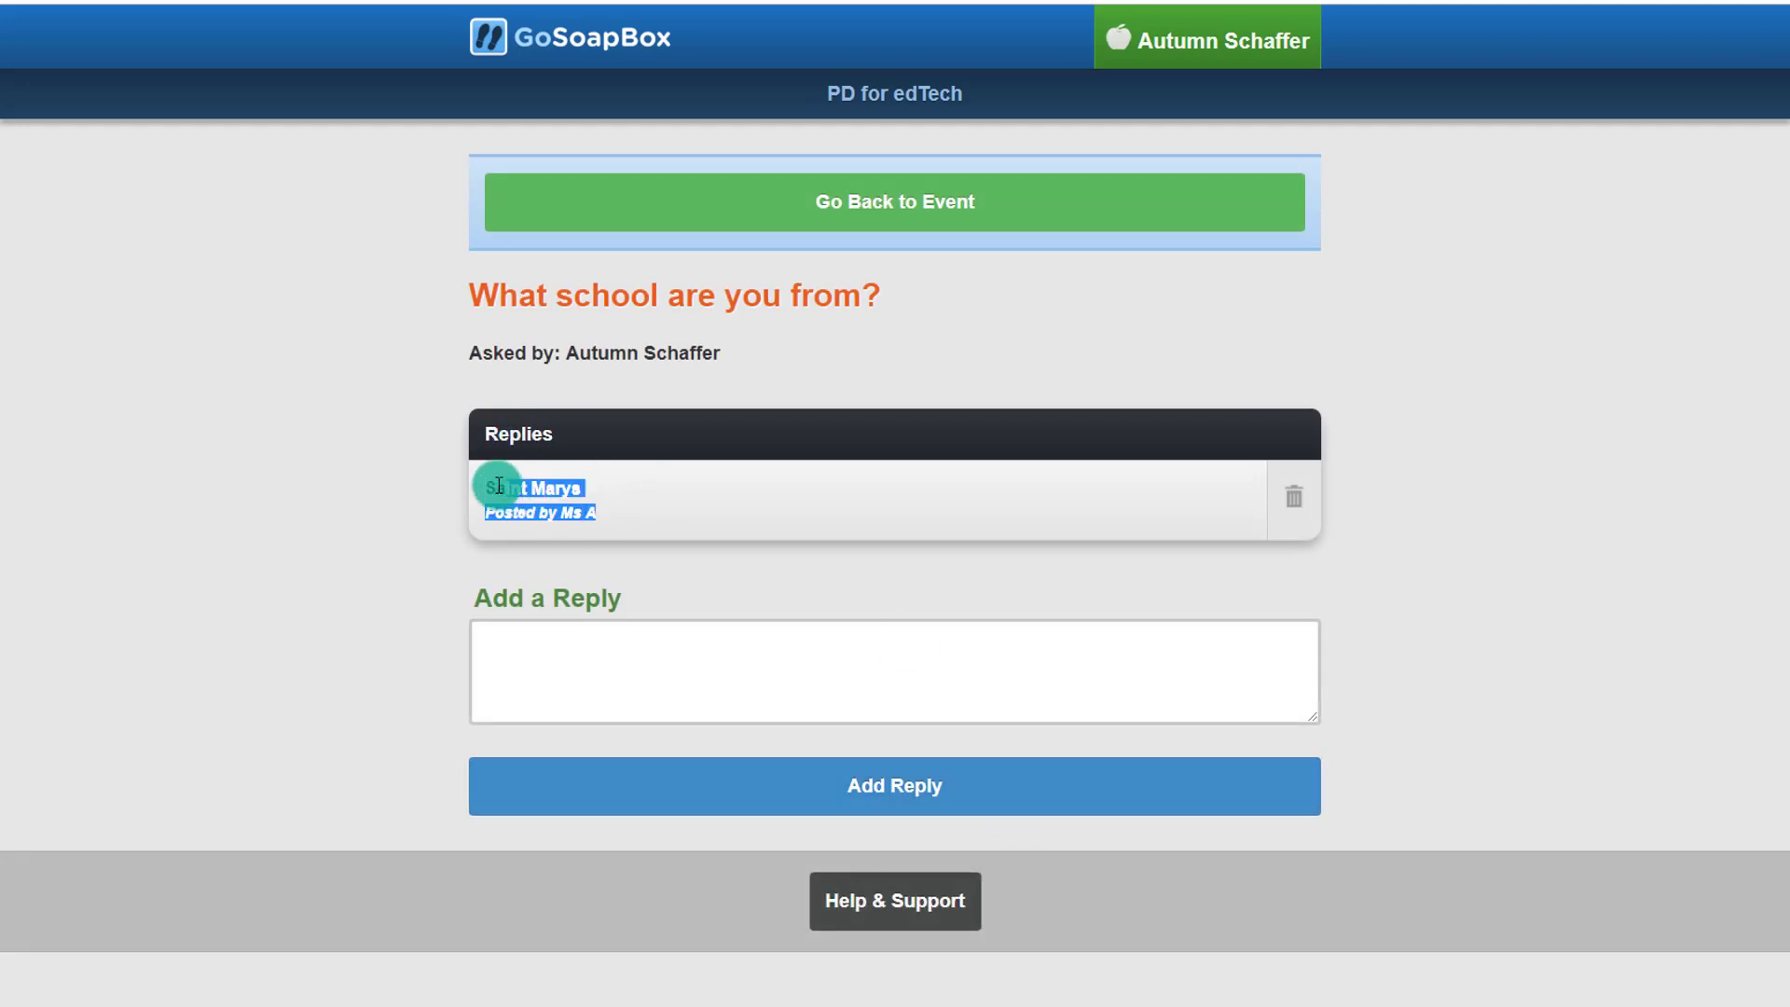
pyautogui.click(634, 499)
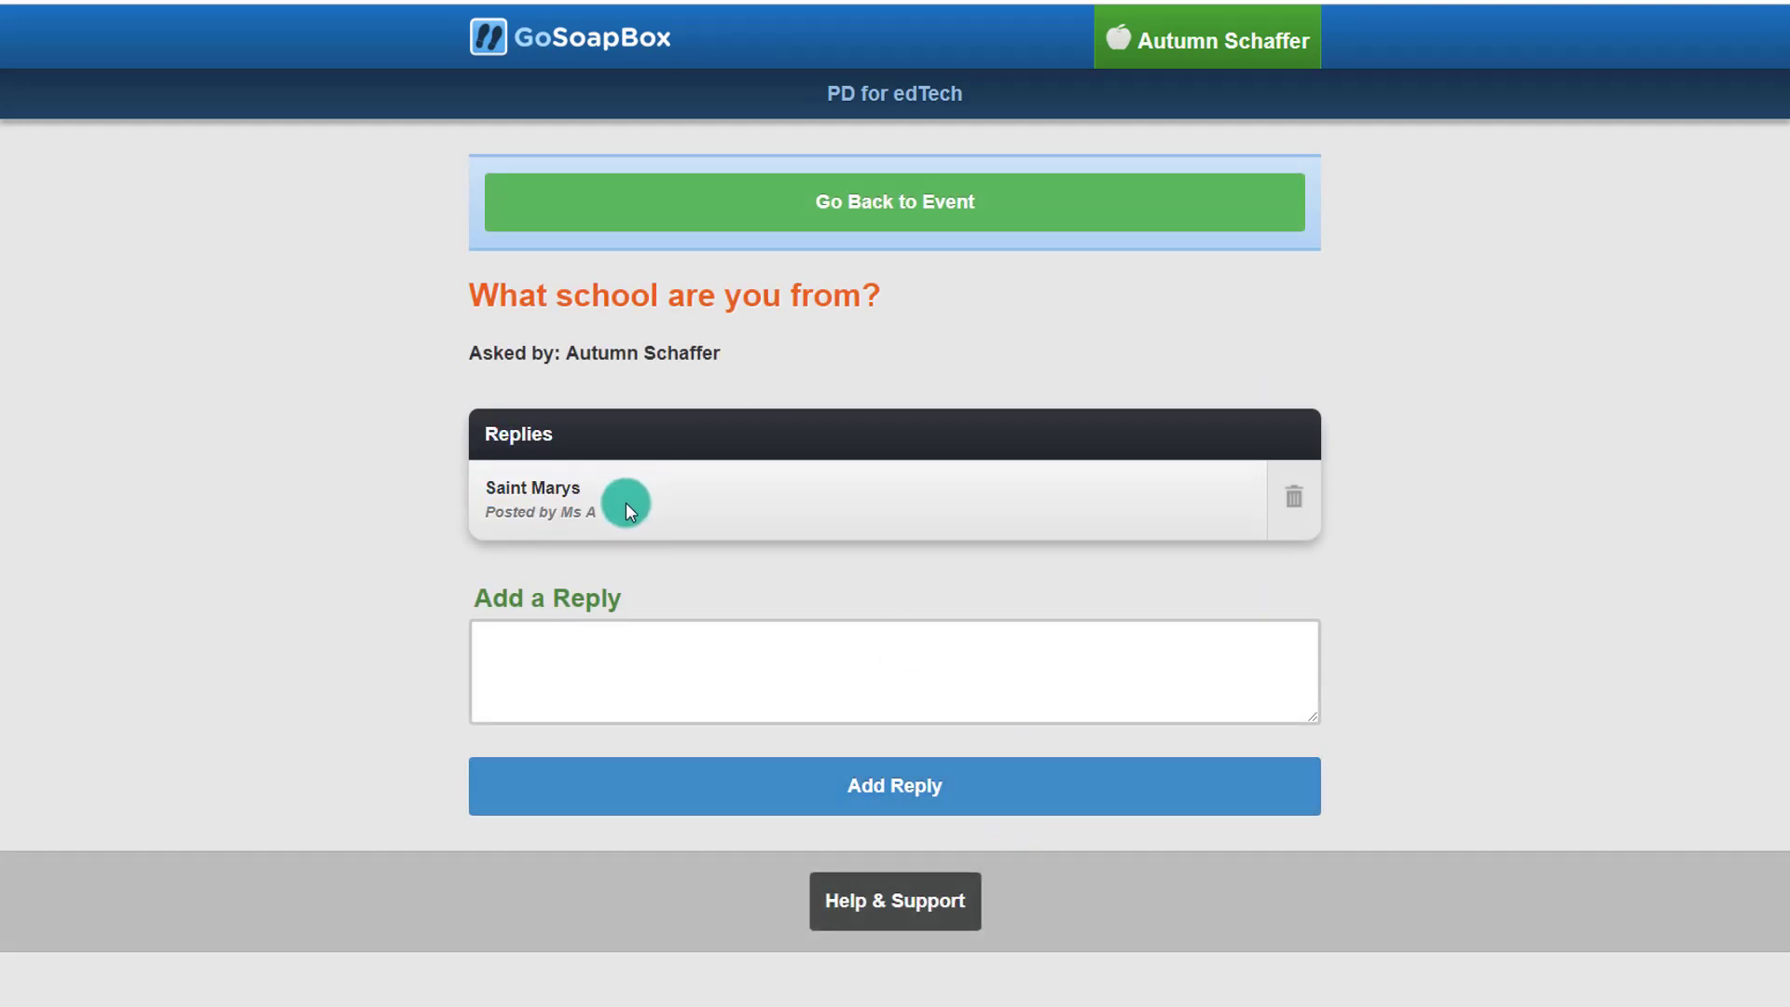
pyautogui.click(732, 203)
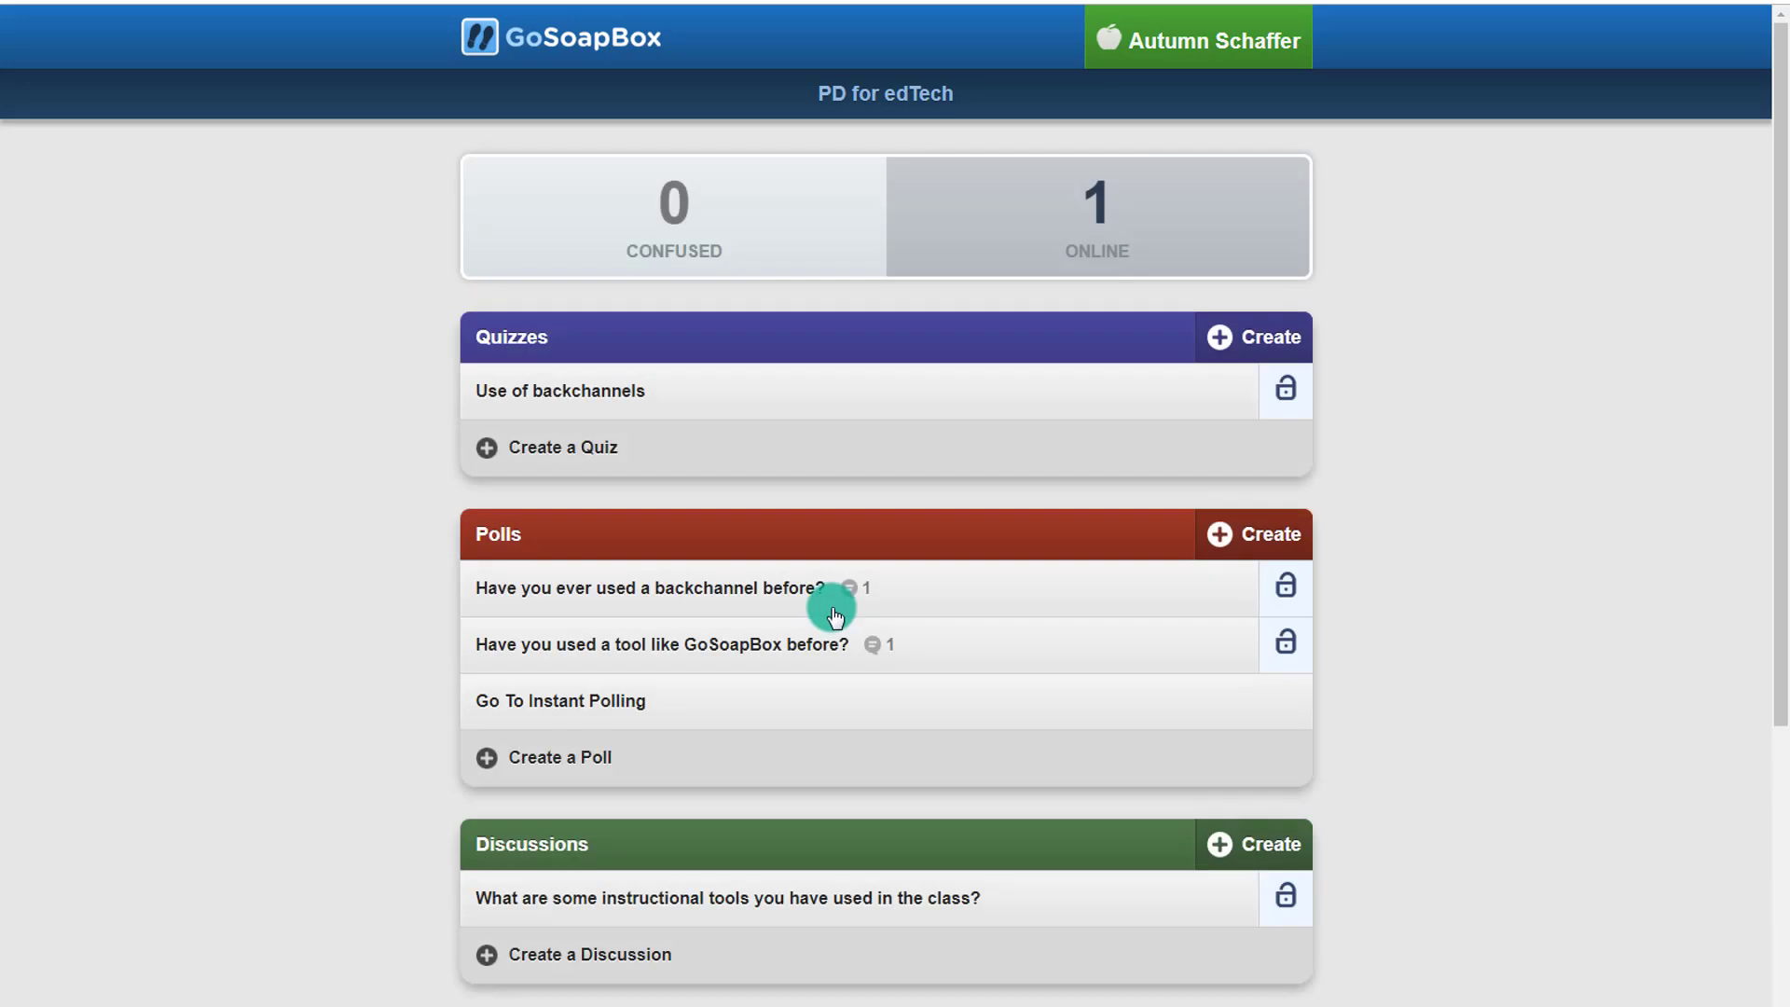
# - Open the "Use of backchannels" quiz and download its current response data as an Excel file
pyautogui.click(626, 401)
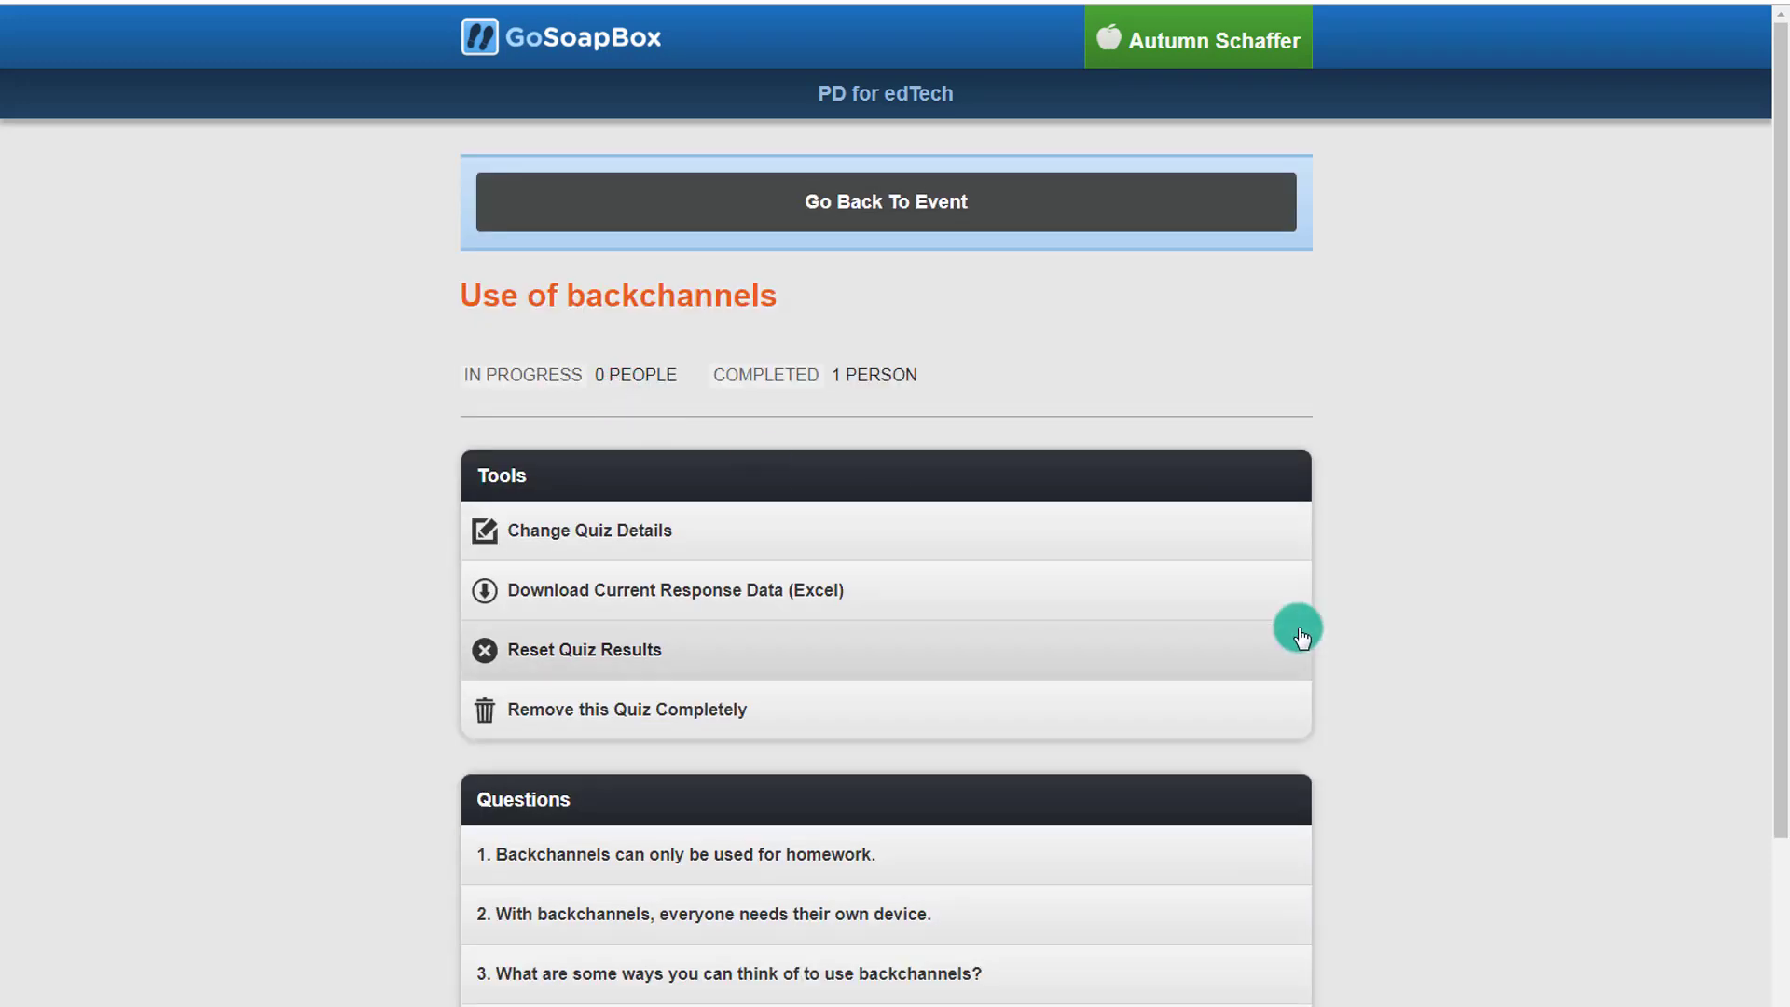
pyautogui.scroll(-2, 612, 333)
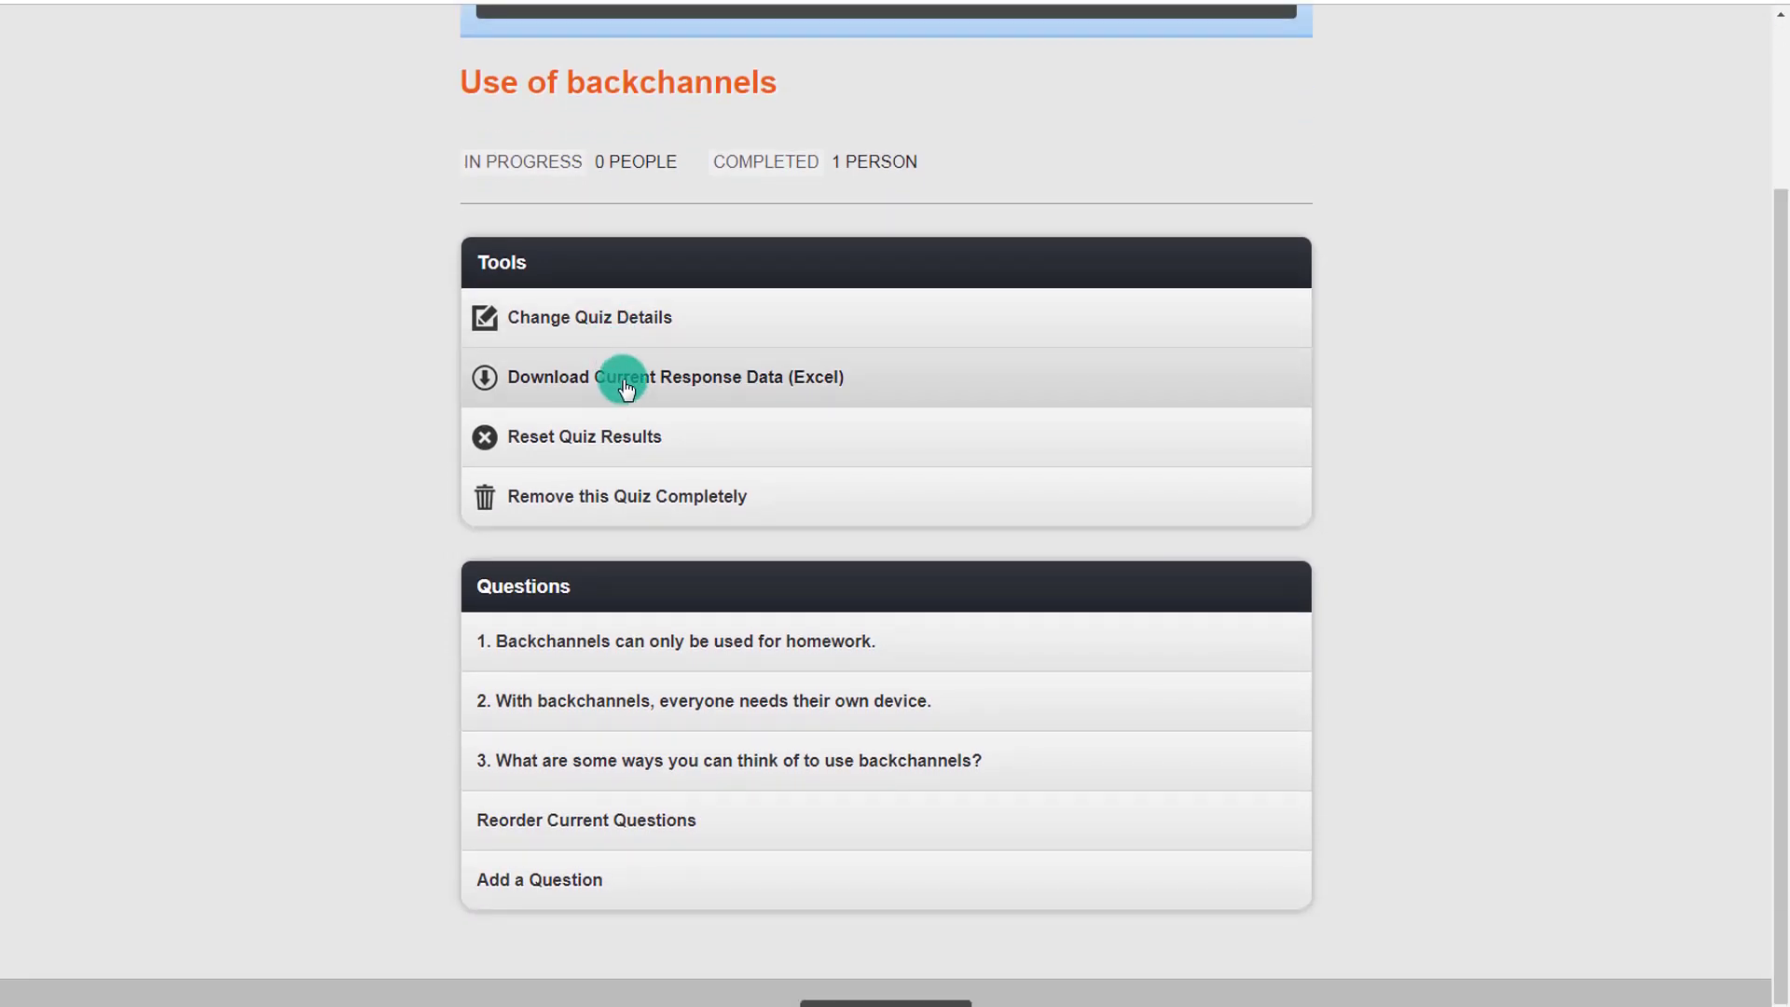
pyautogui.click(541, 382)
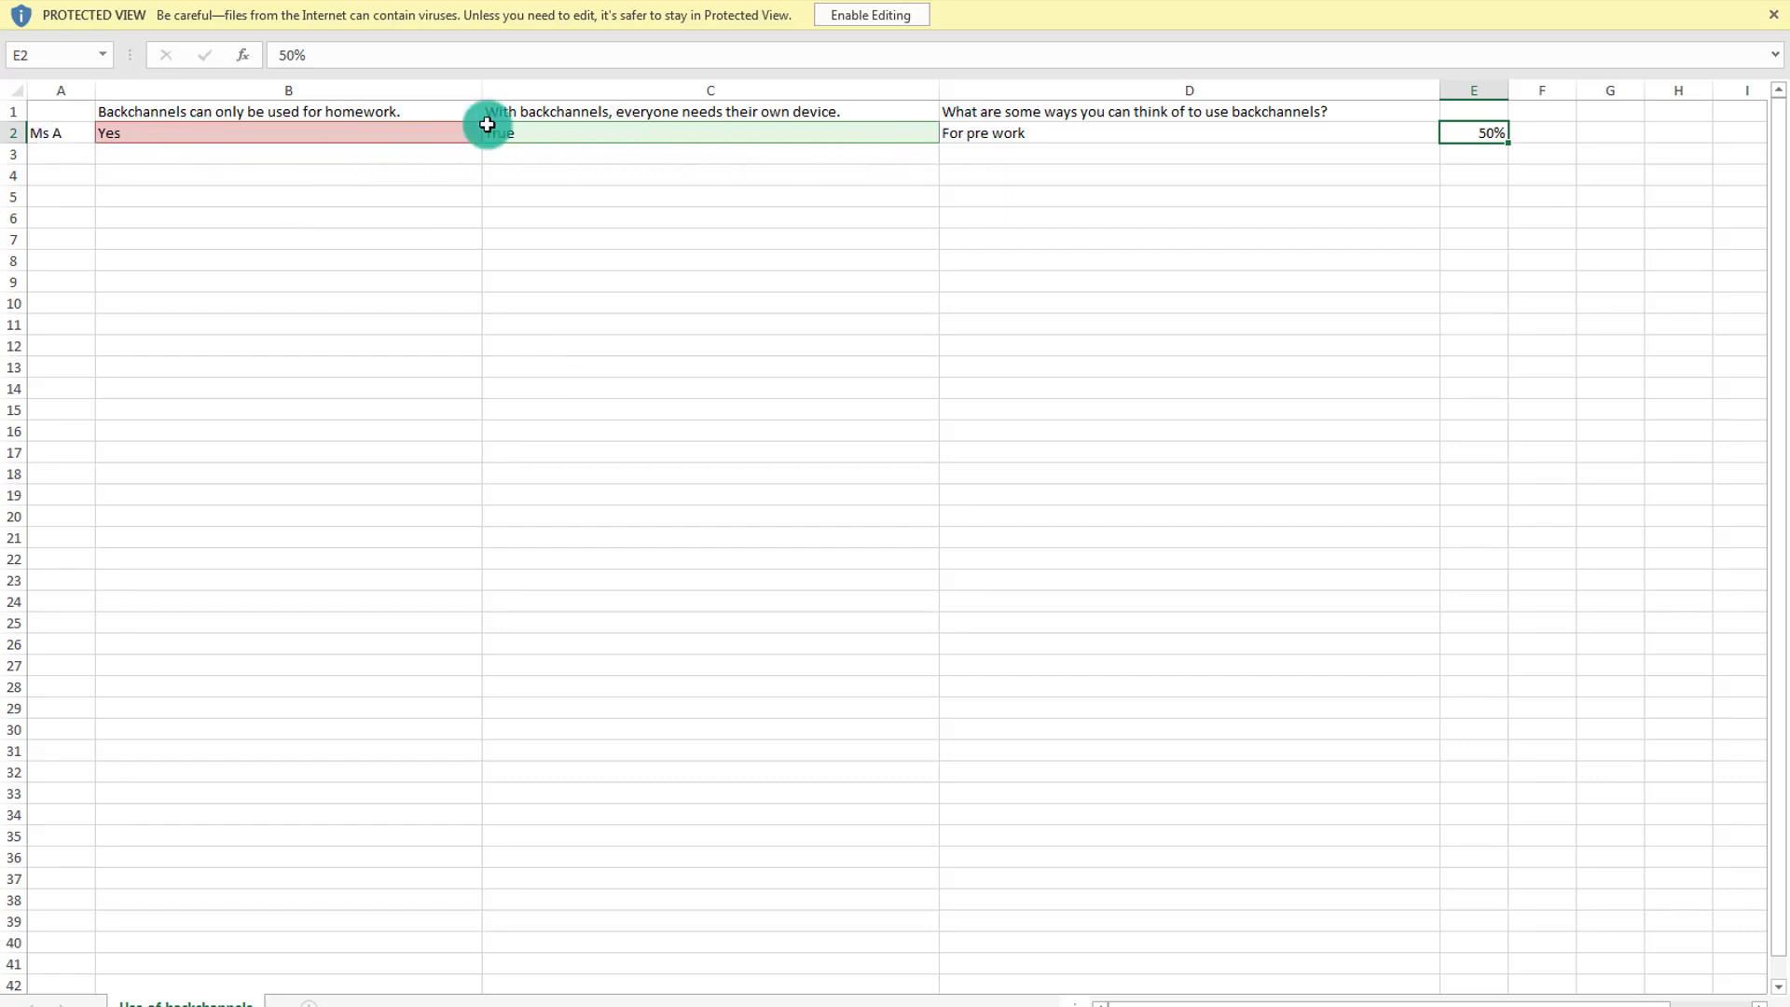
# - Switch to Excel and examine the participant's answer to each quiz question and the overall score in row 2
pyautogui.click(155, 140)
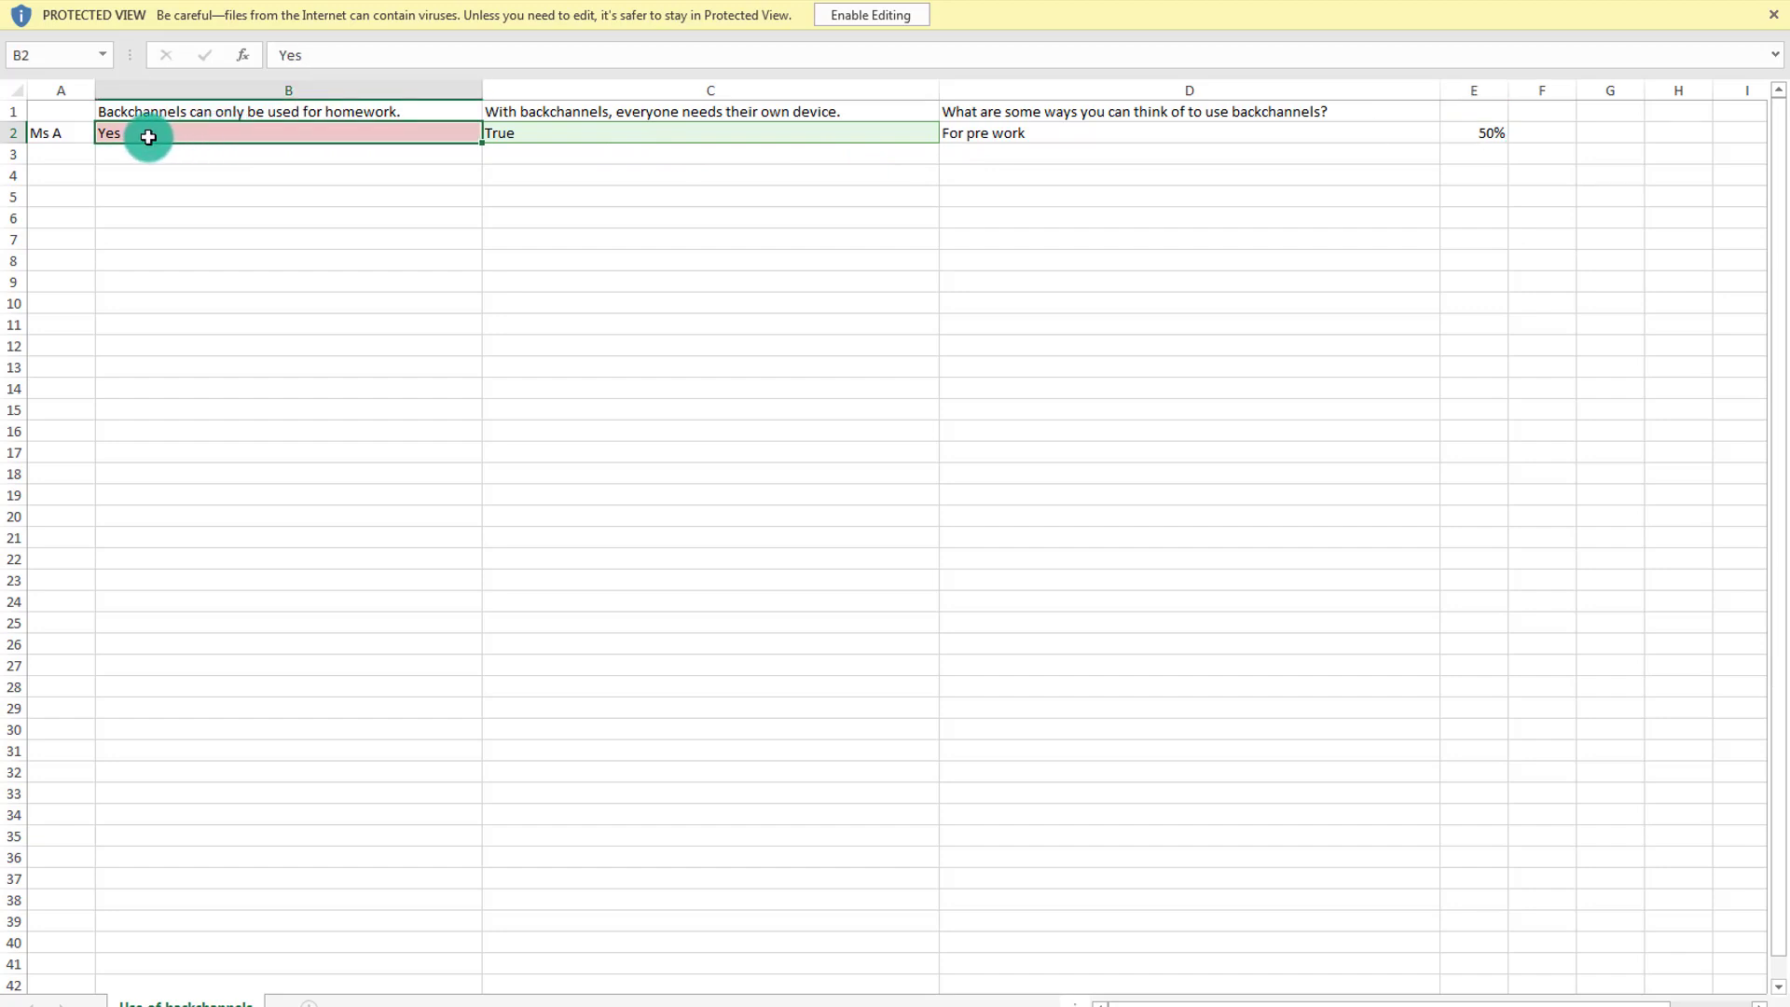
pyautogui.click(522, 133)
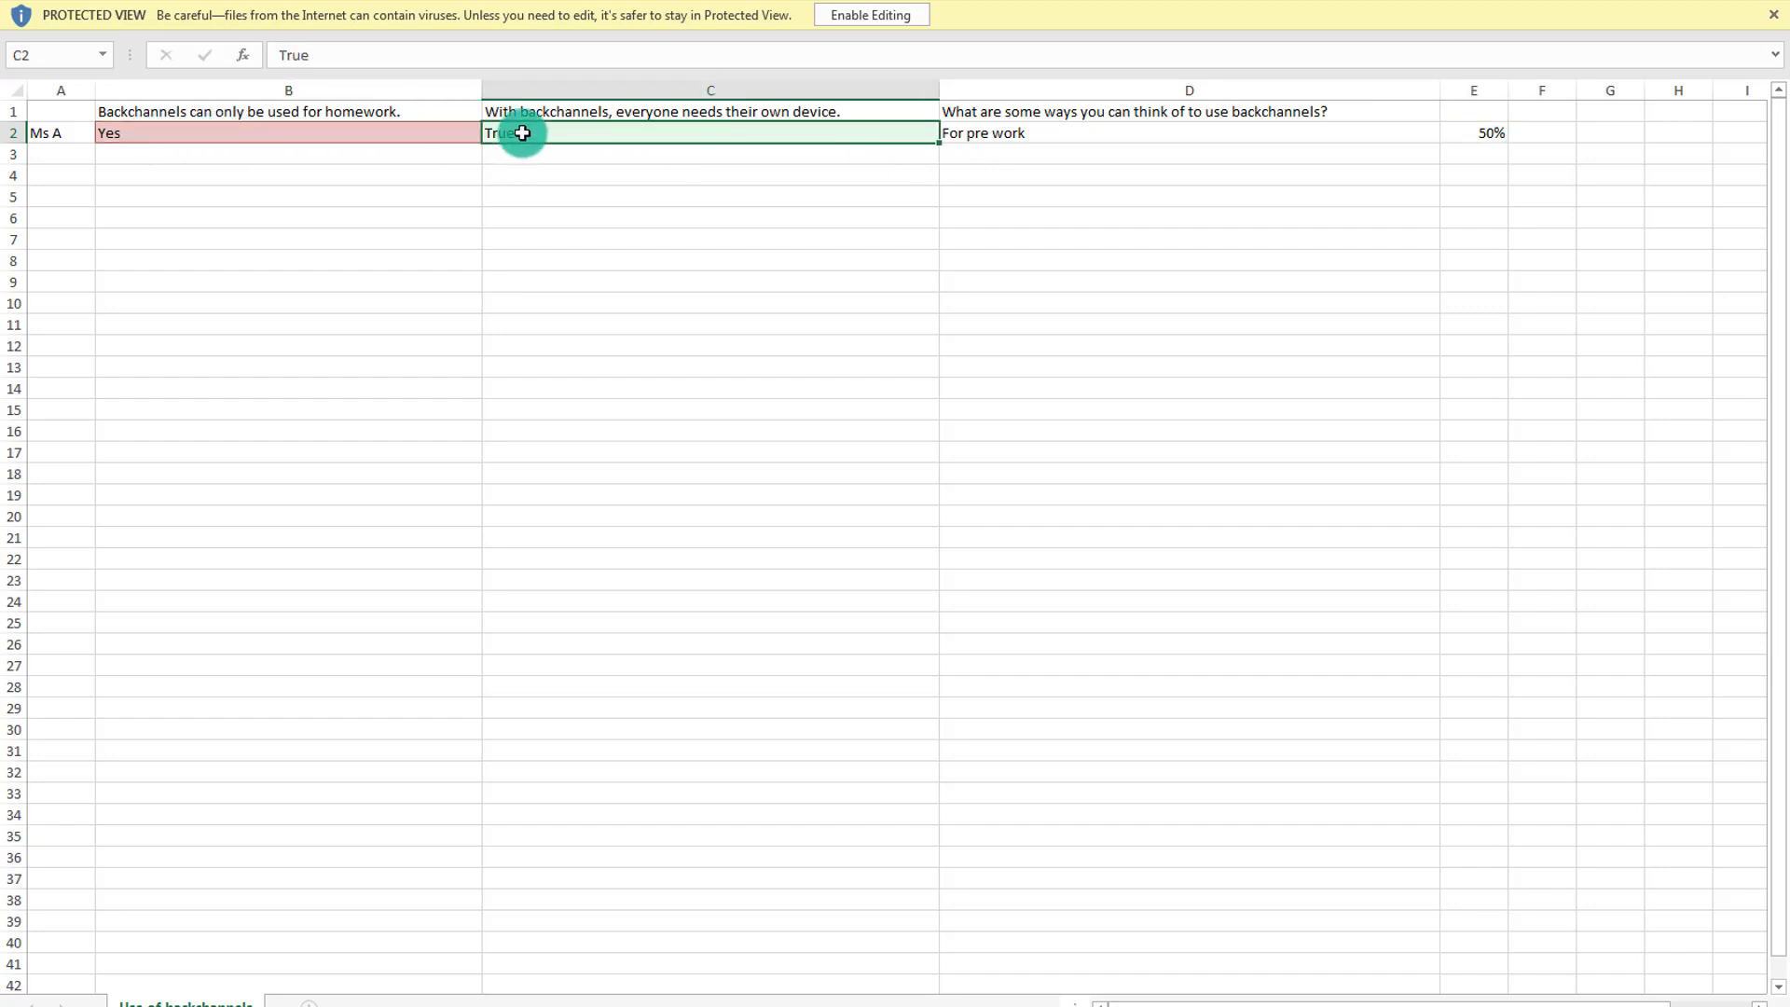
pyautogui.click(975, 133)
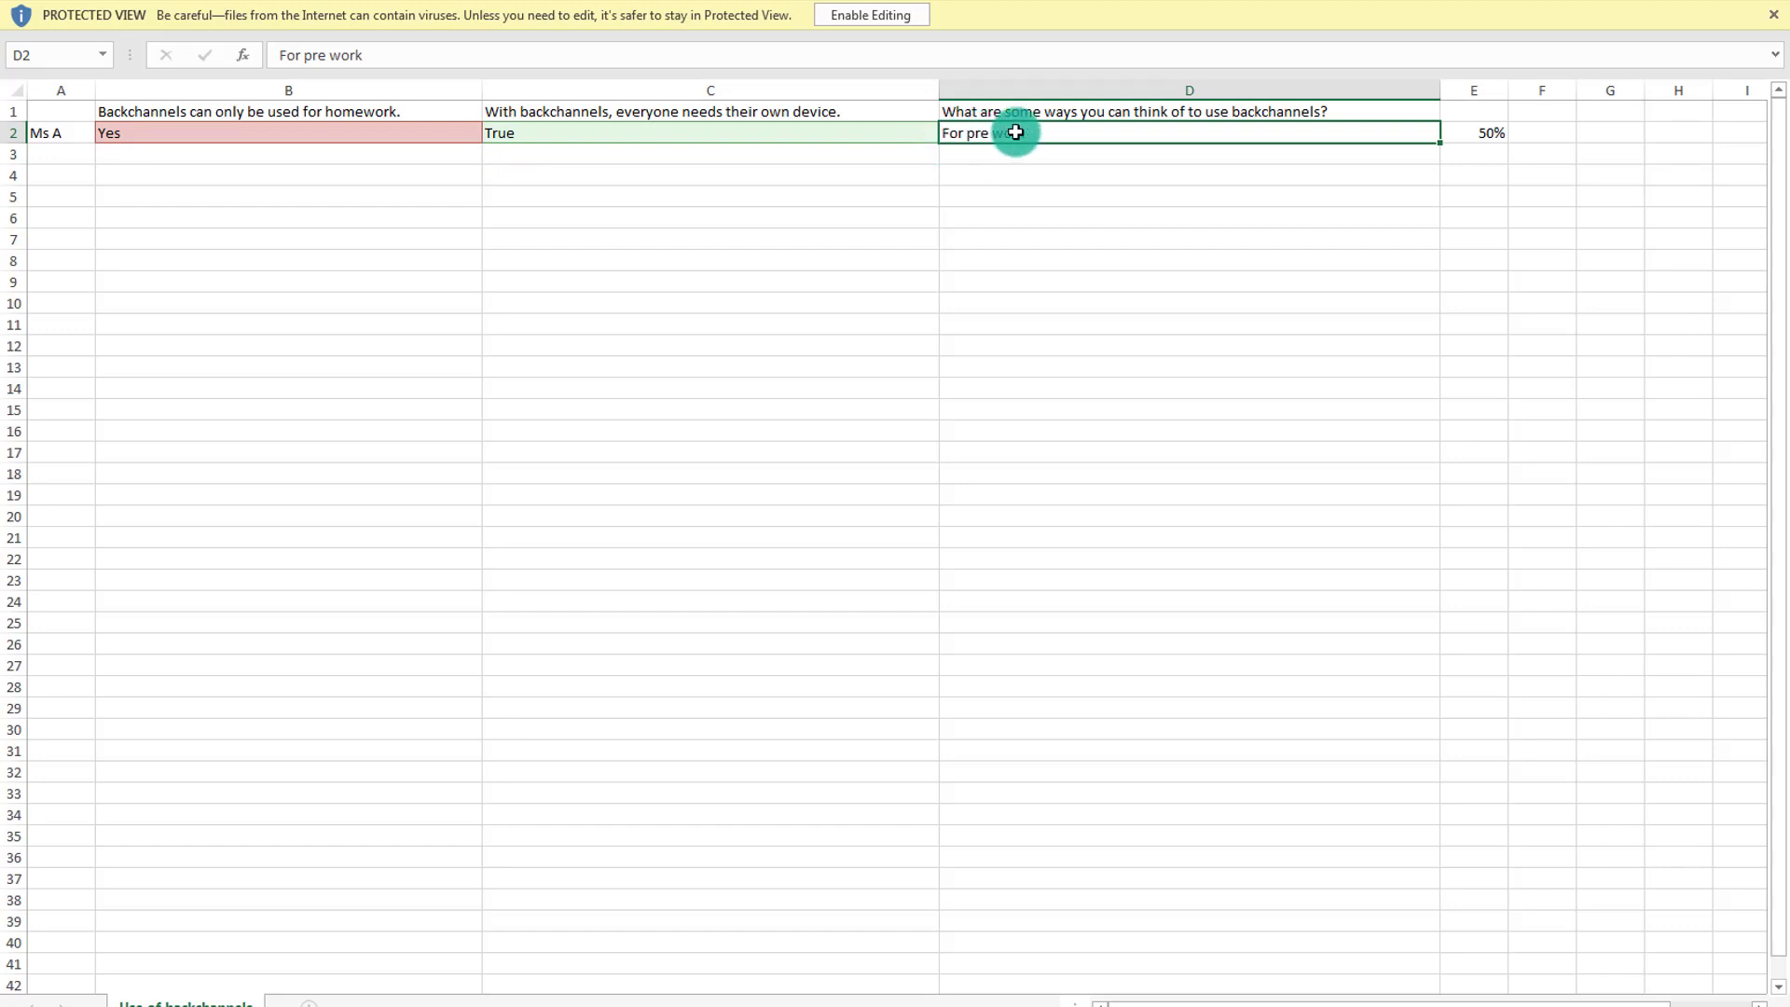
pyautogui.click(1475, 135)
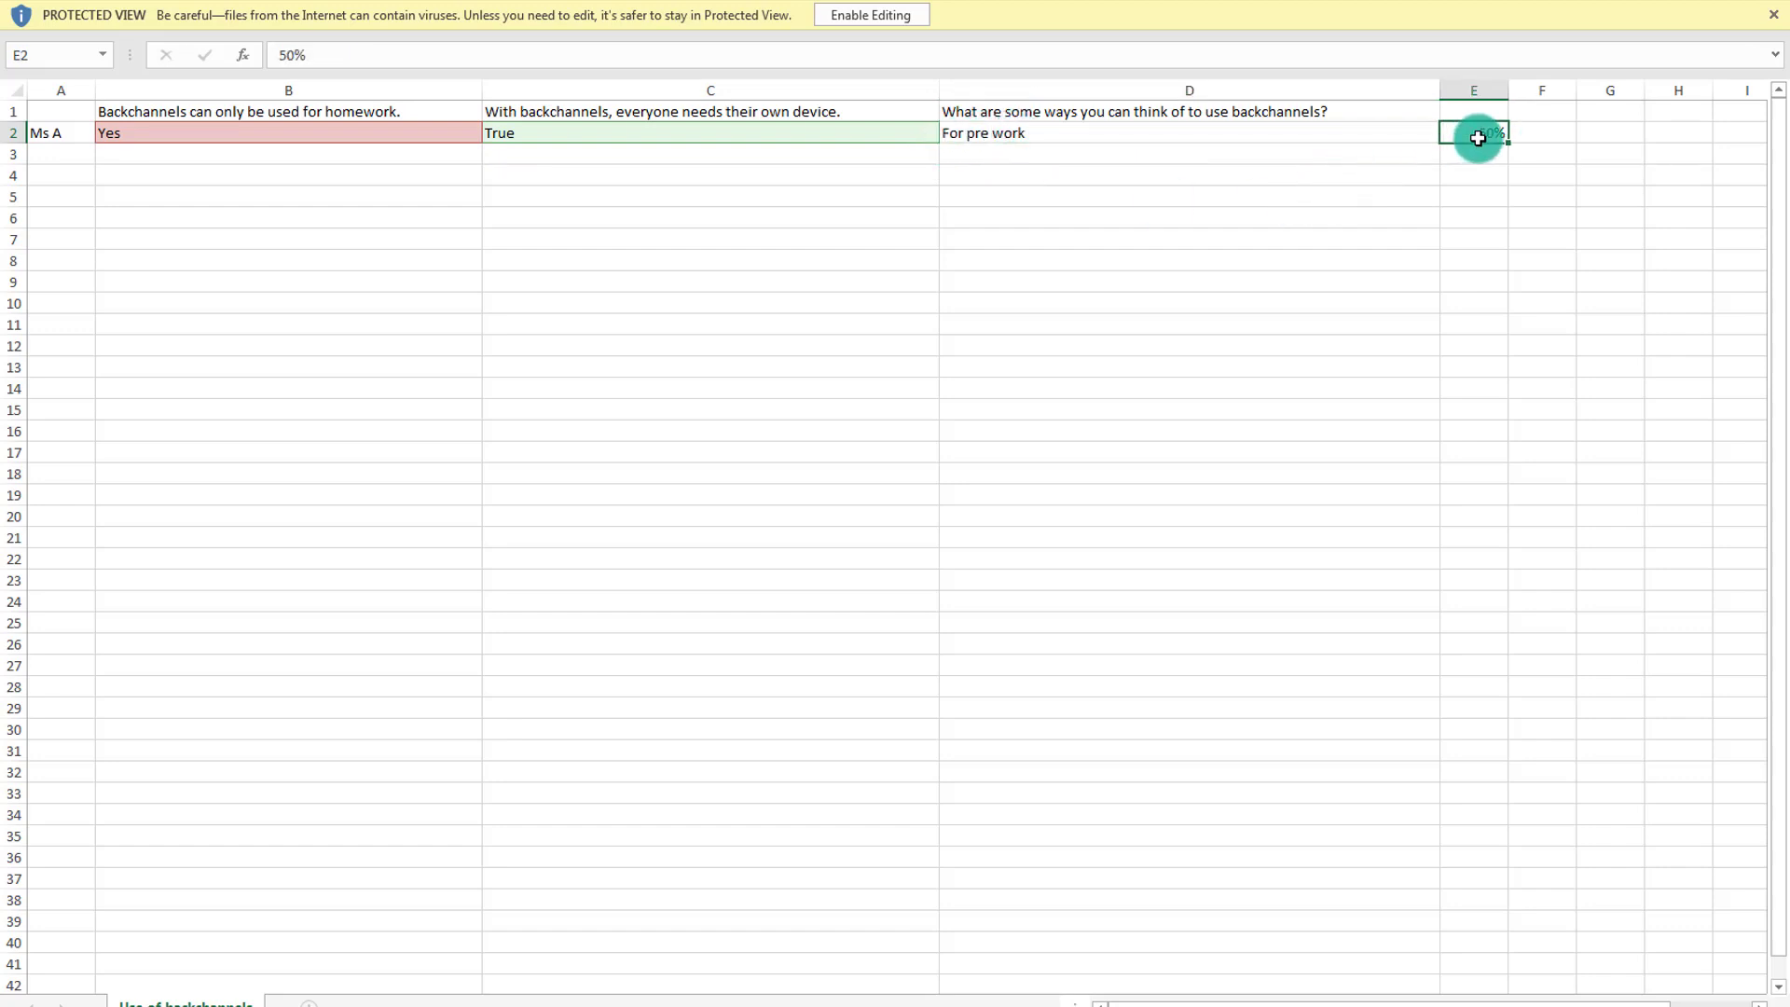
pyautogui.click(610, 139)
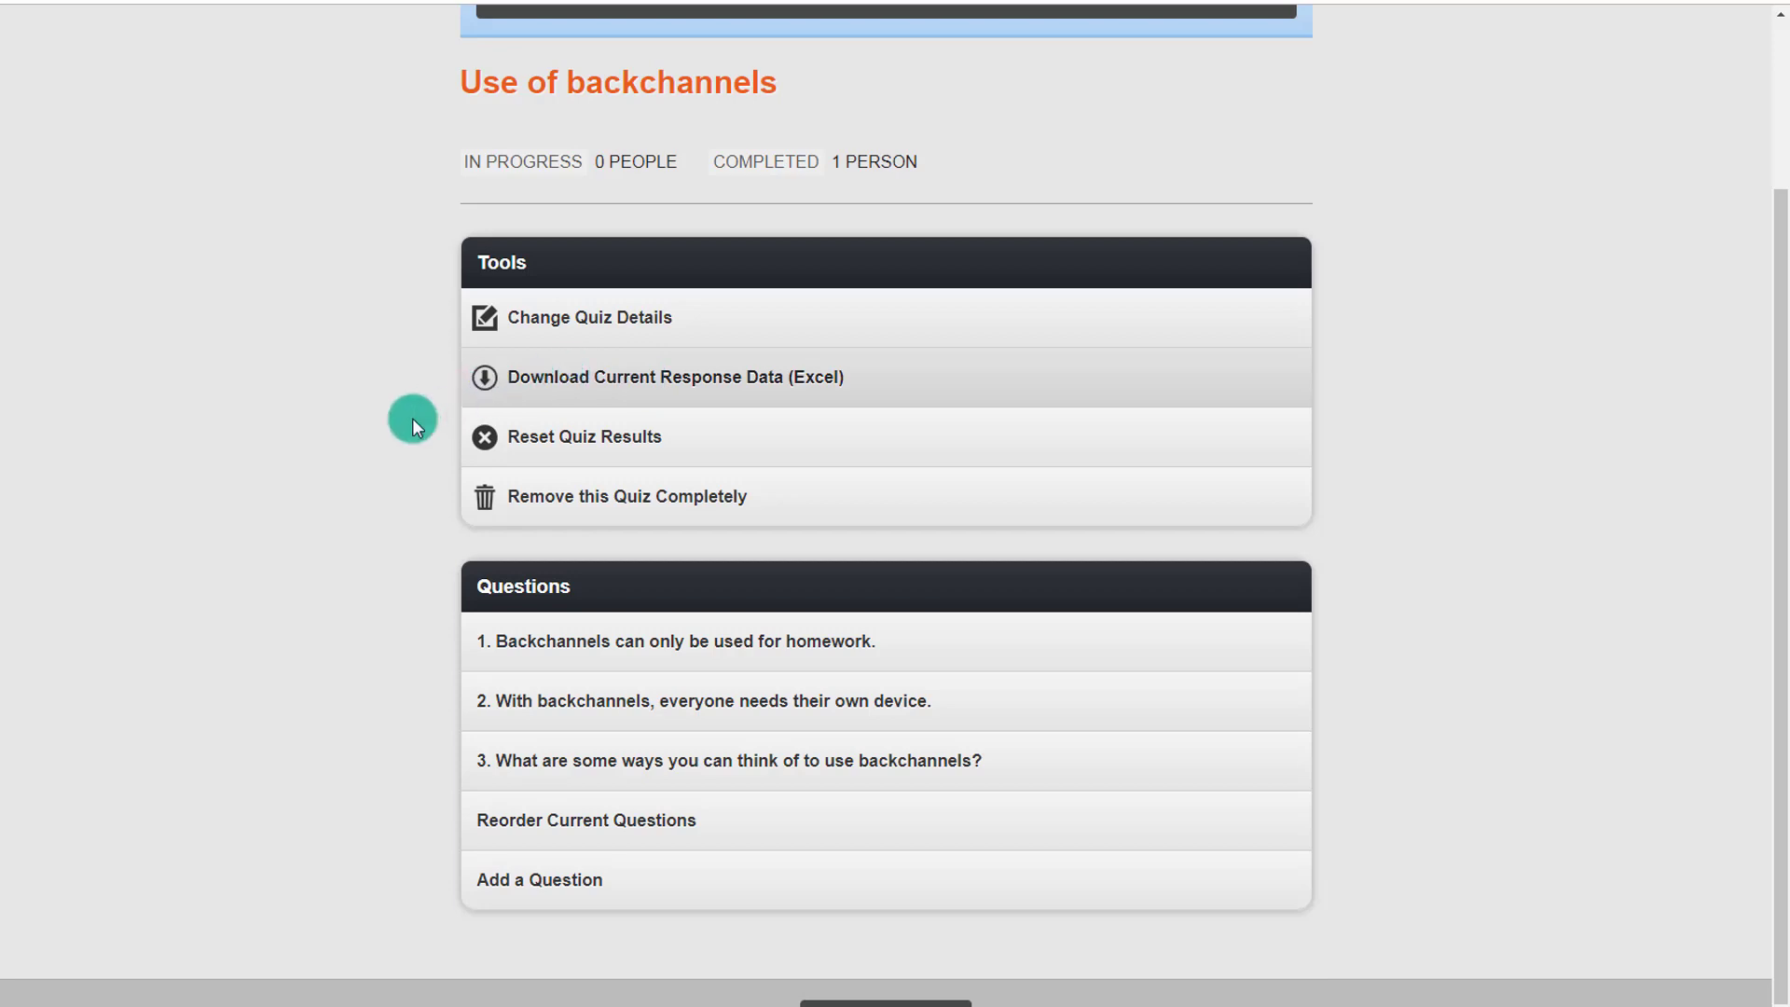
# - Leave the quiz, check who is online in the event, and return to the event page
pyautogui.hotkey('alt', 'Left')
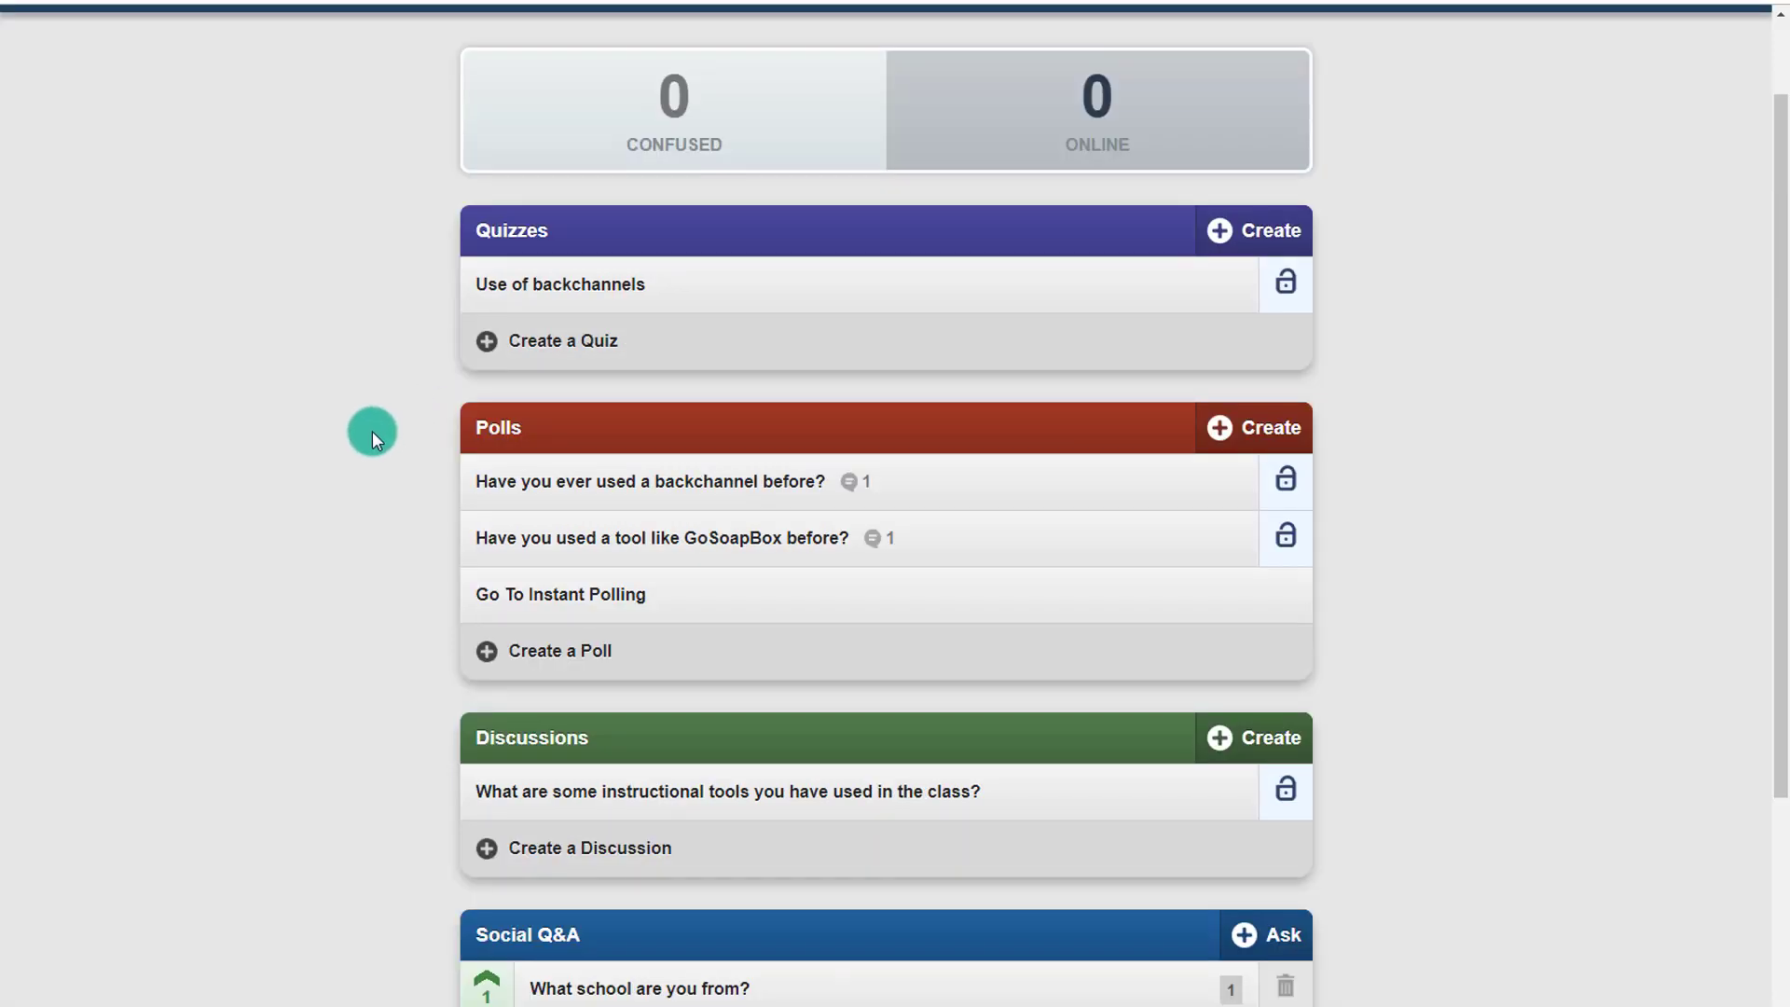
pyautogui.scroll(-4, 373, 431)
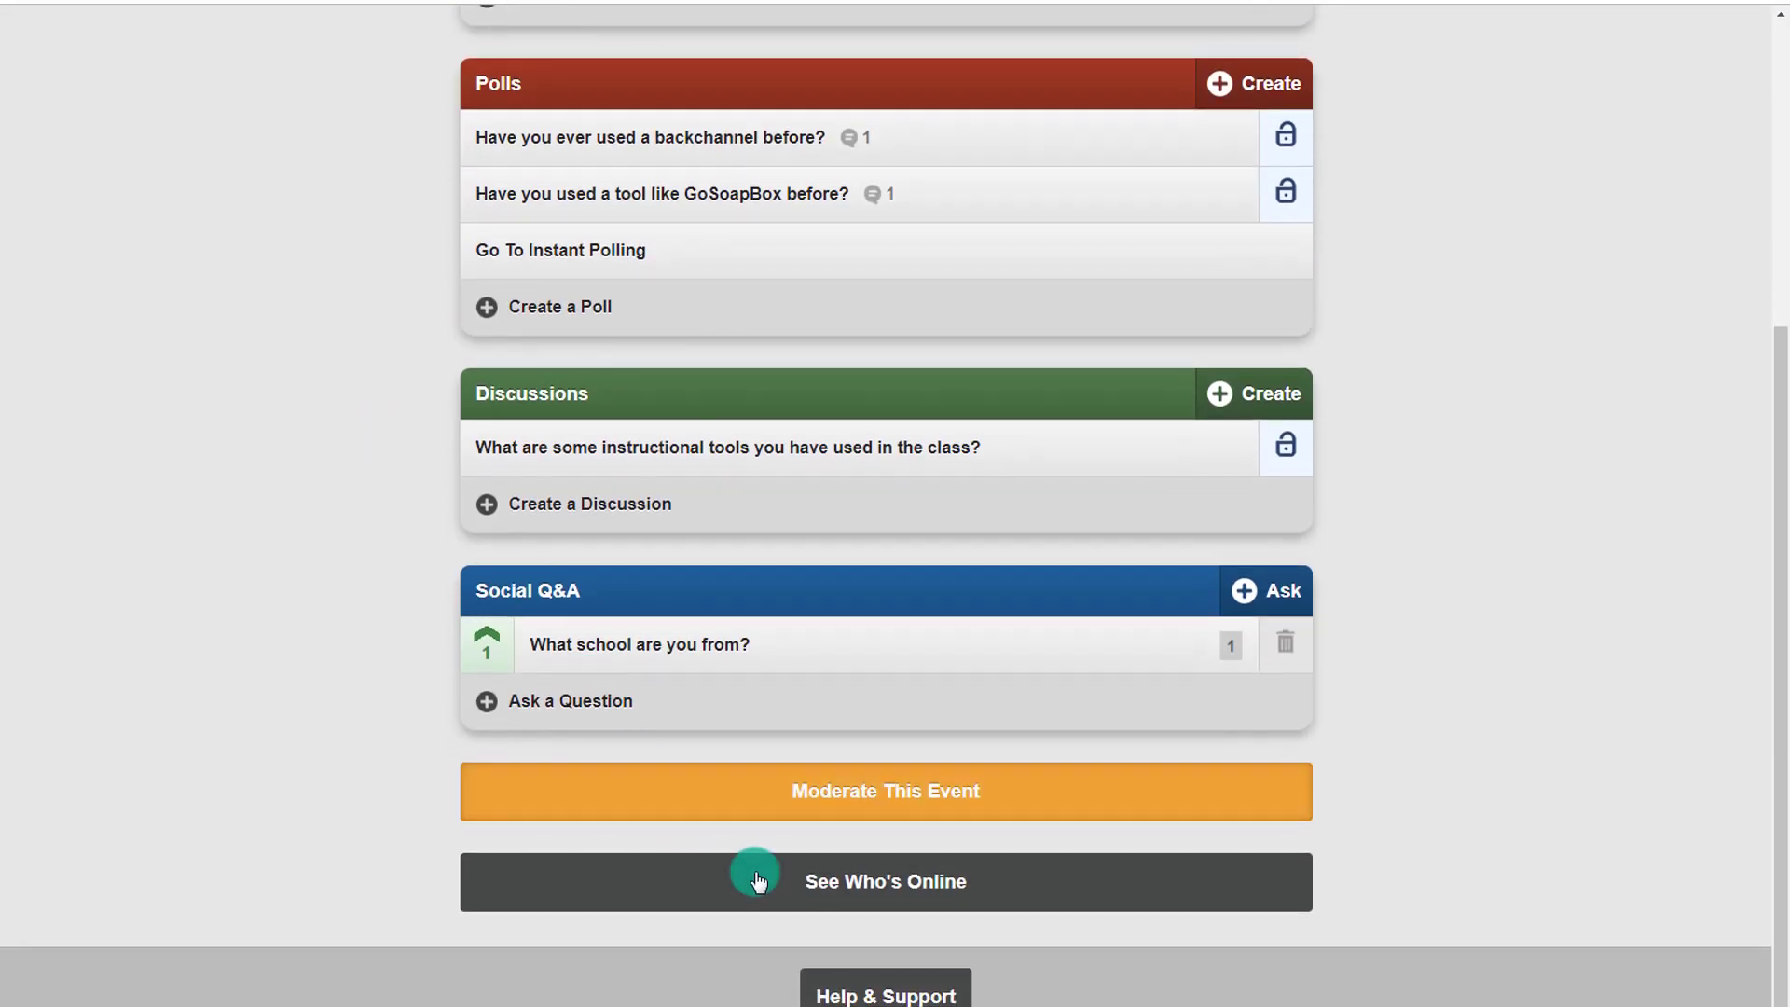
pyautogui.click(778, 899)
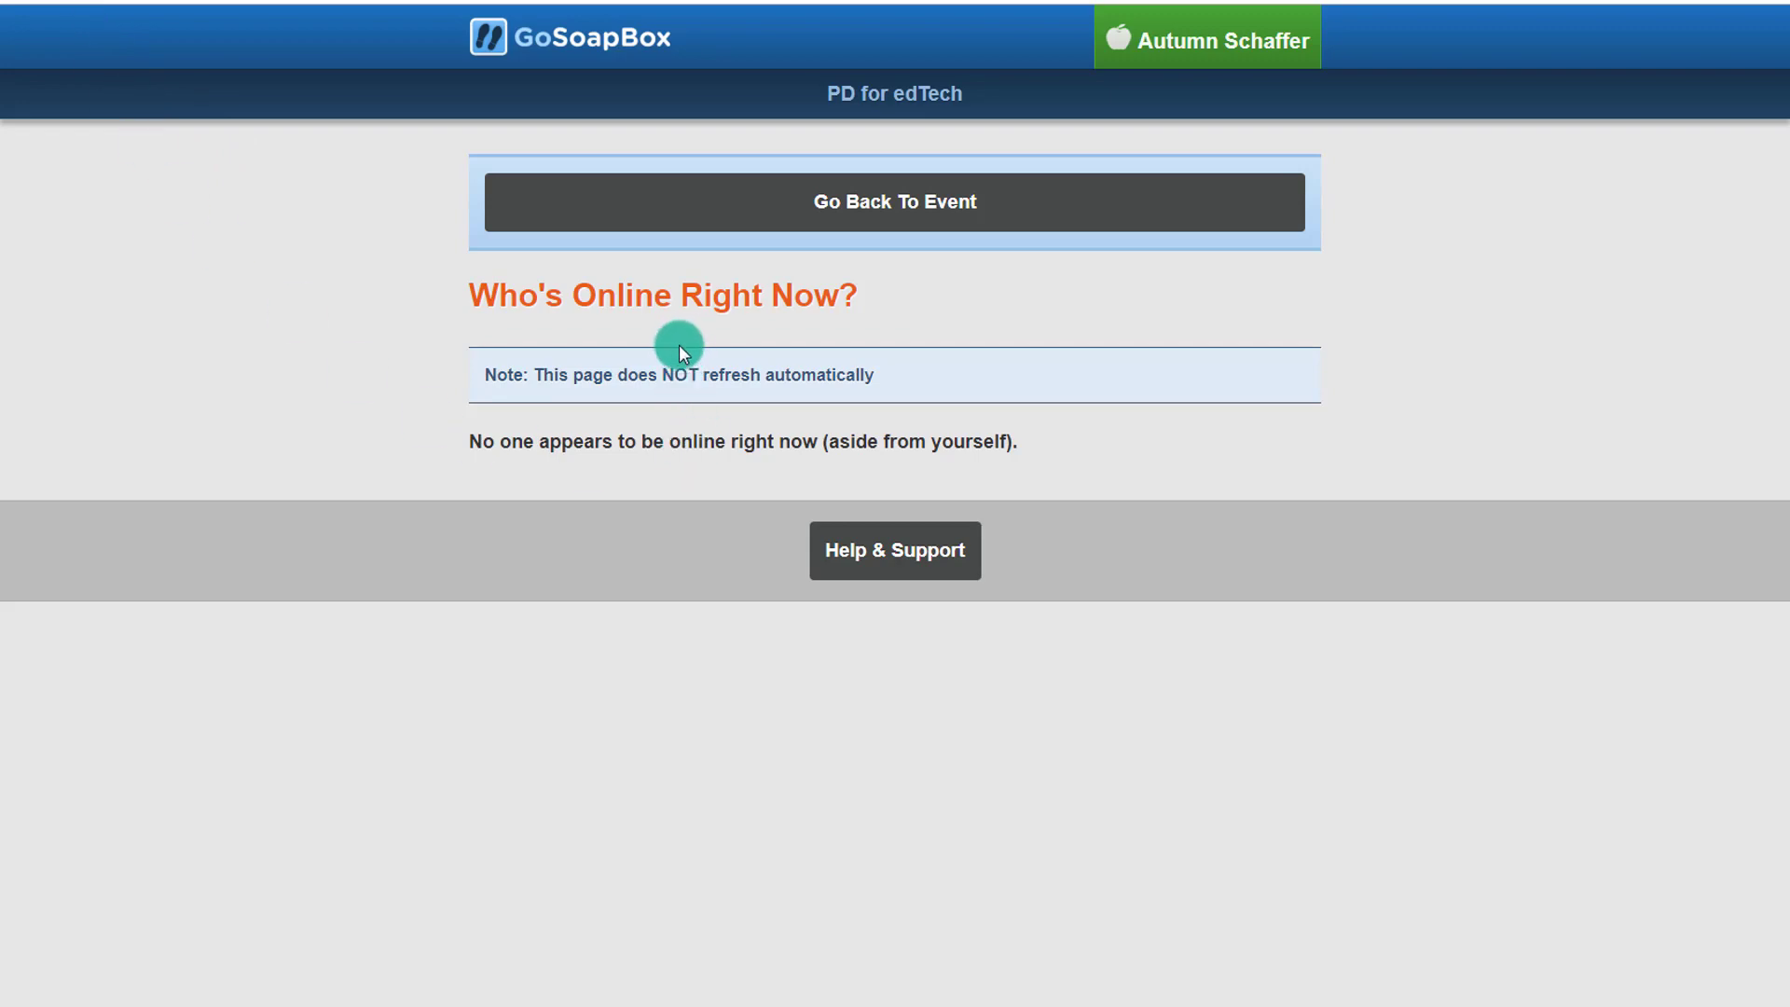
pyautogui.click(842, 221)
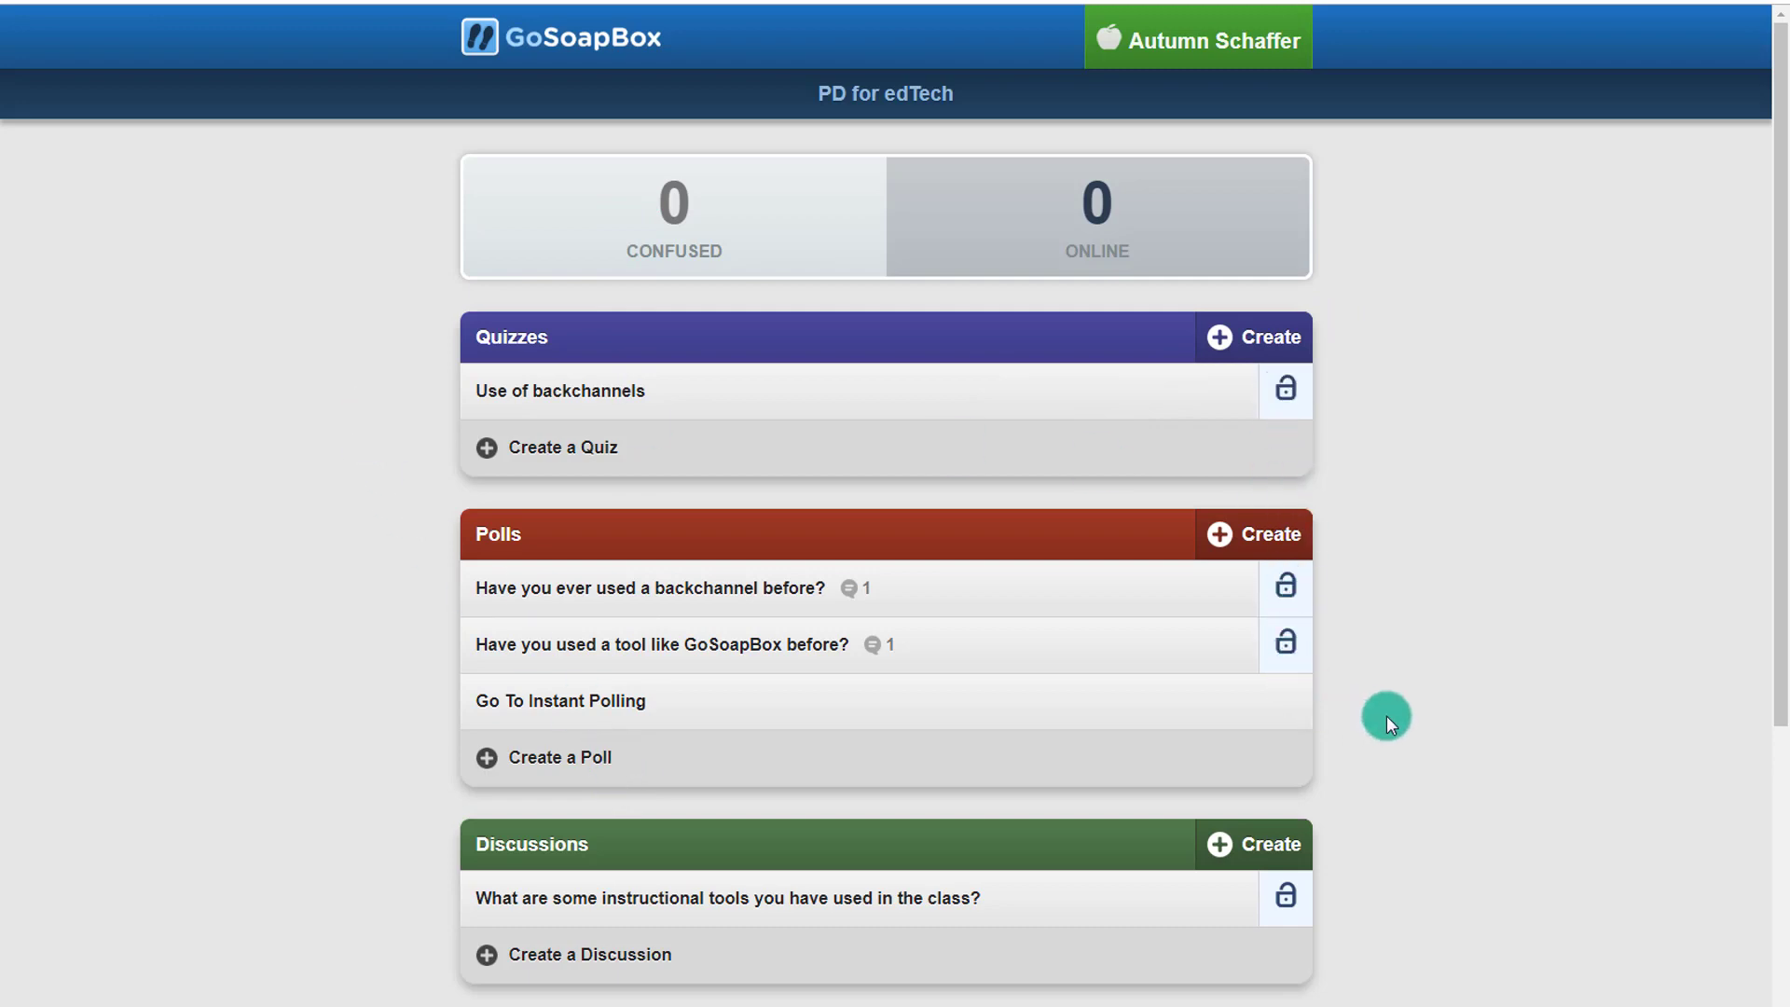
# - Export the event's polls in XLS format from its moderation page and go back to the event
pyautogui.scroll(-1, 1386, 715)
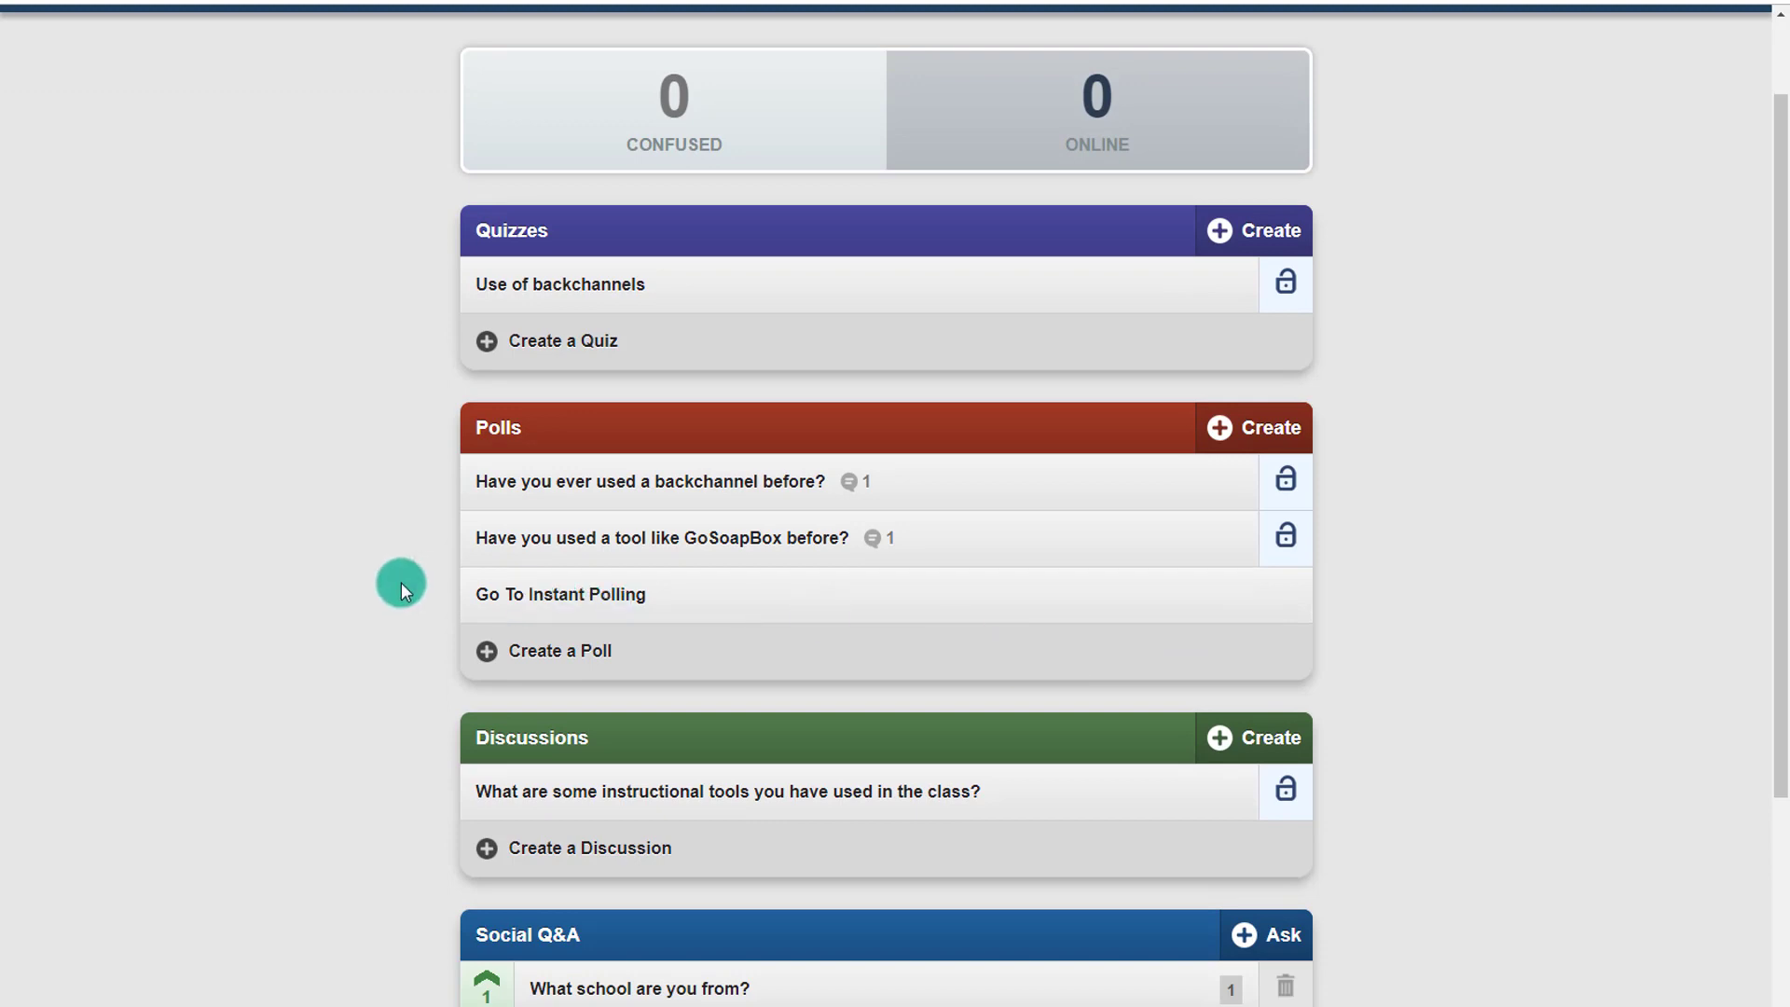
pyautogui.scroll(-2, 401, 581)
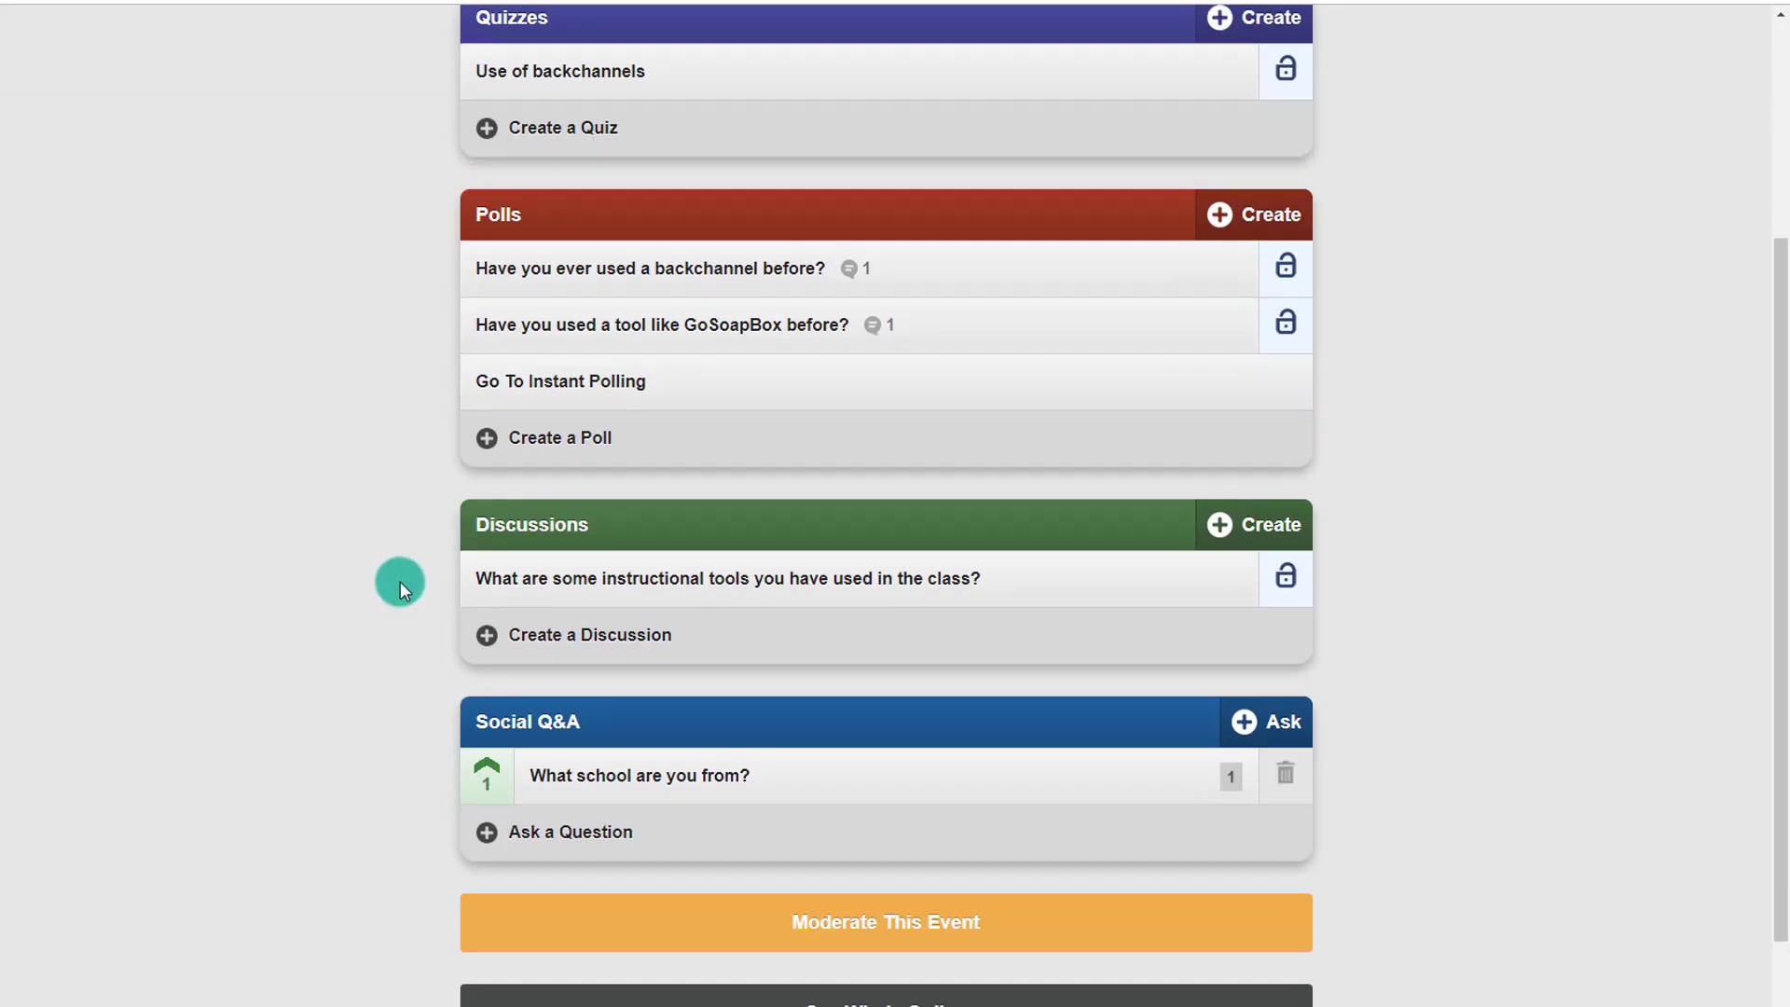
pyautogui.click(867, 918)
pyautogui.scroll(-1, 375, 766)
pyautogui.scroll(-1, 375, 758)
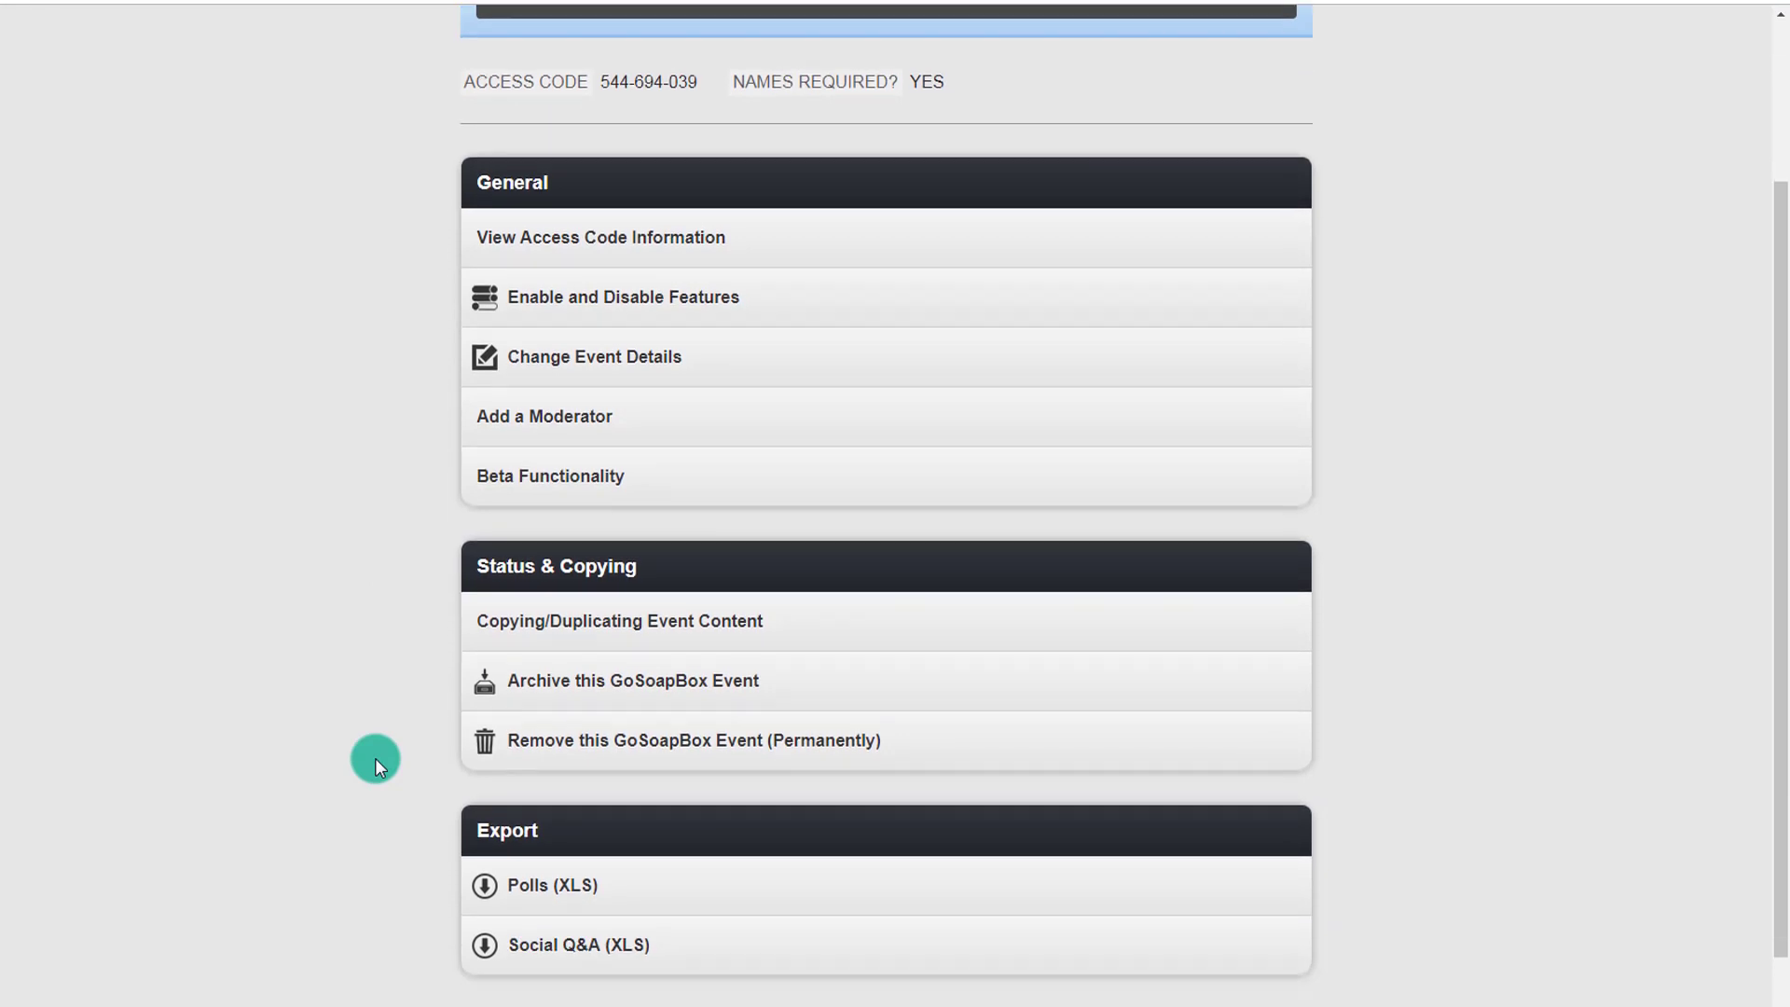
pyautogui.click(528, 896)
pyautogui.scroll(3, 371, 743)
pyautogui.click(851, 211)
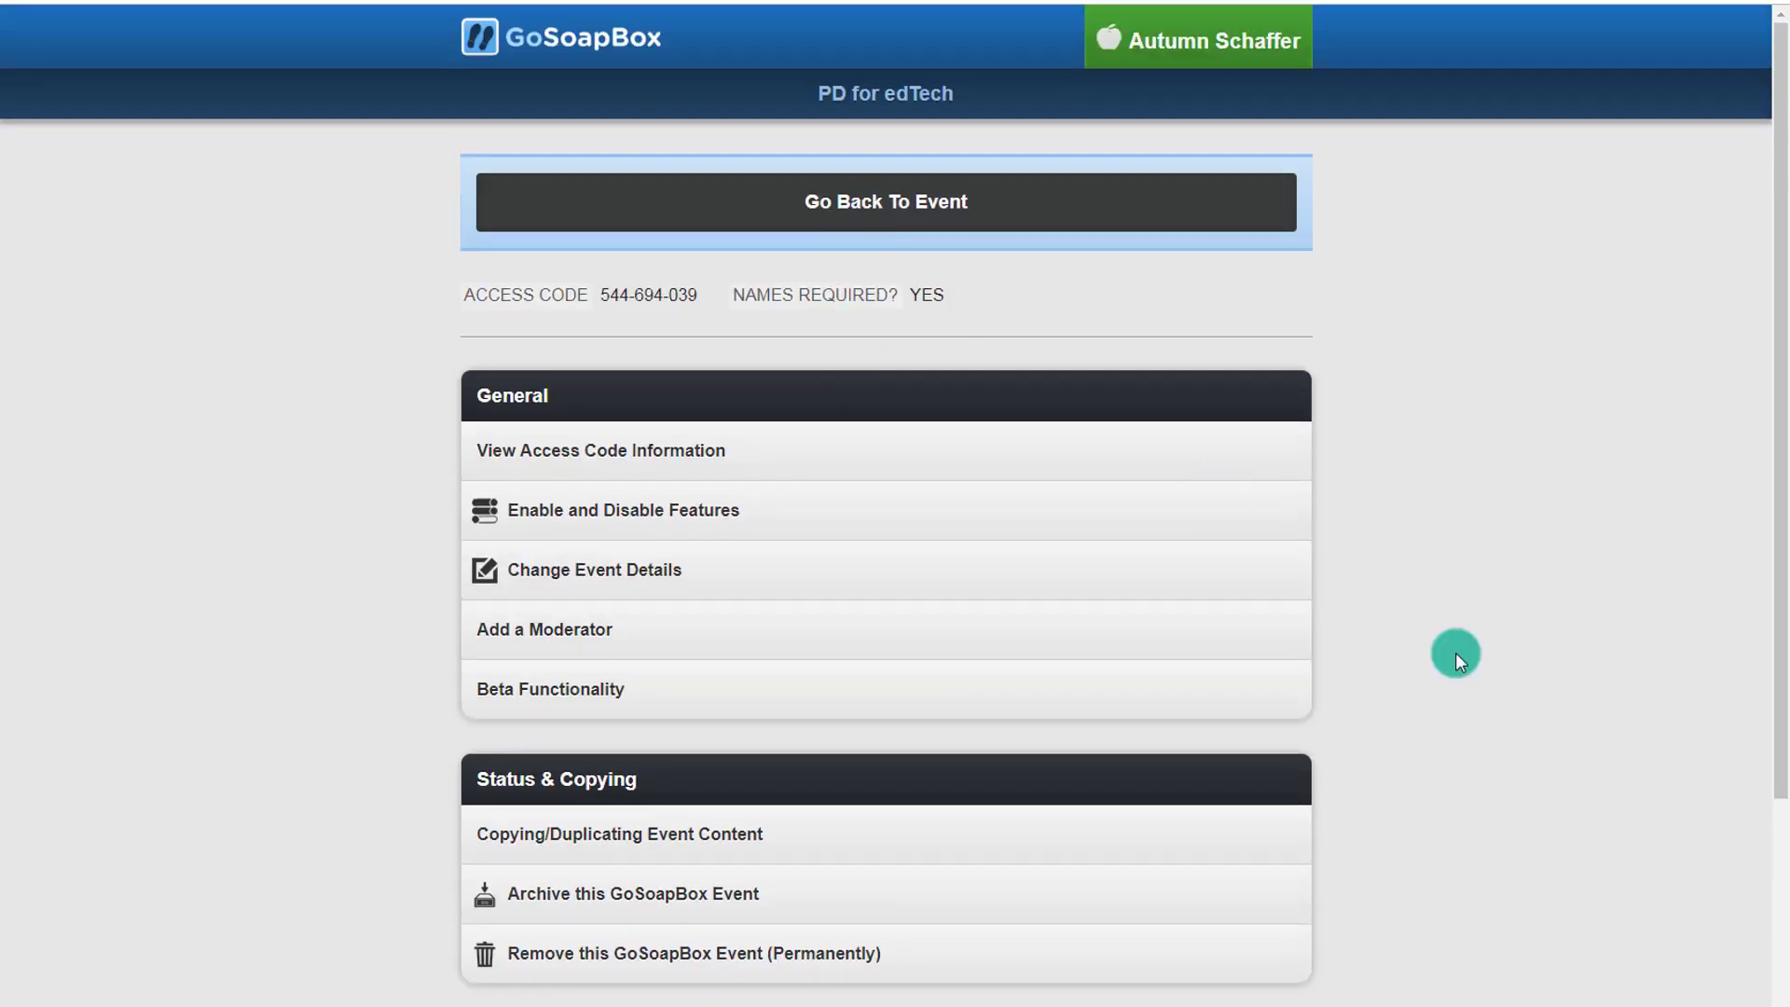
# - Enable beta functionality for the event through its moderation page and look over the event's sections
pyautogui.scroll(-6, 1437, 653)
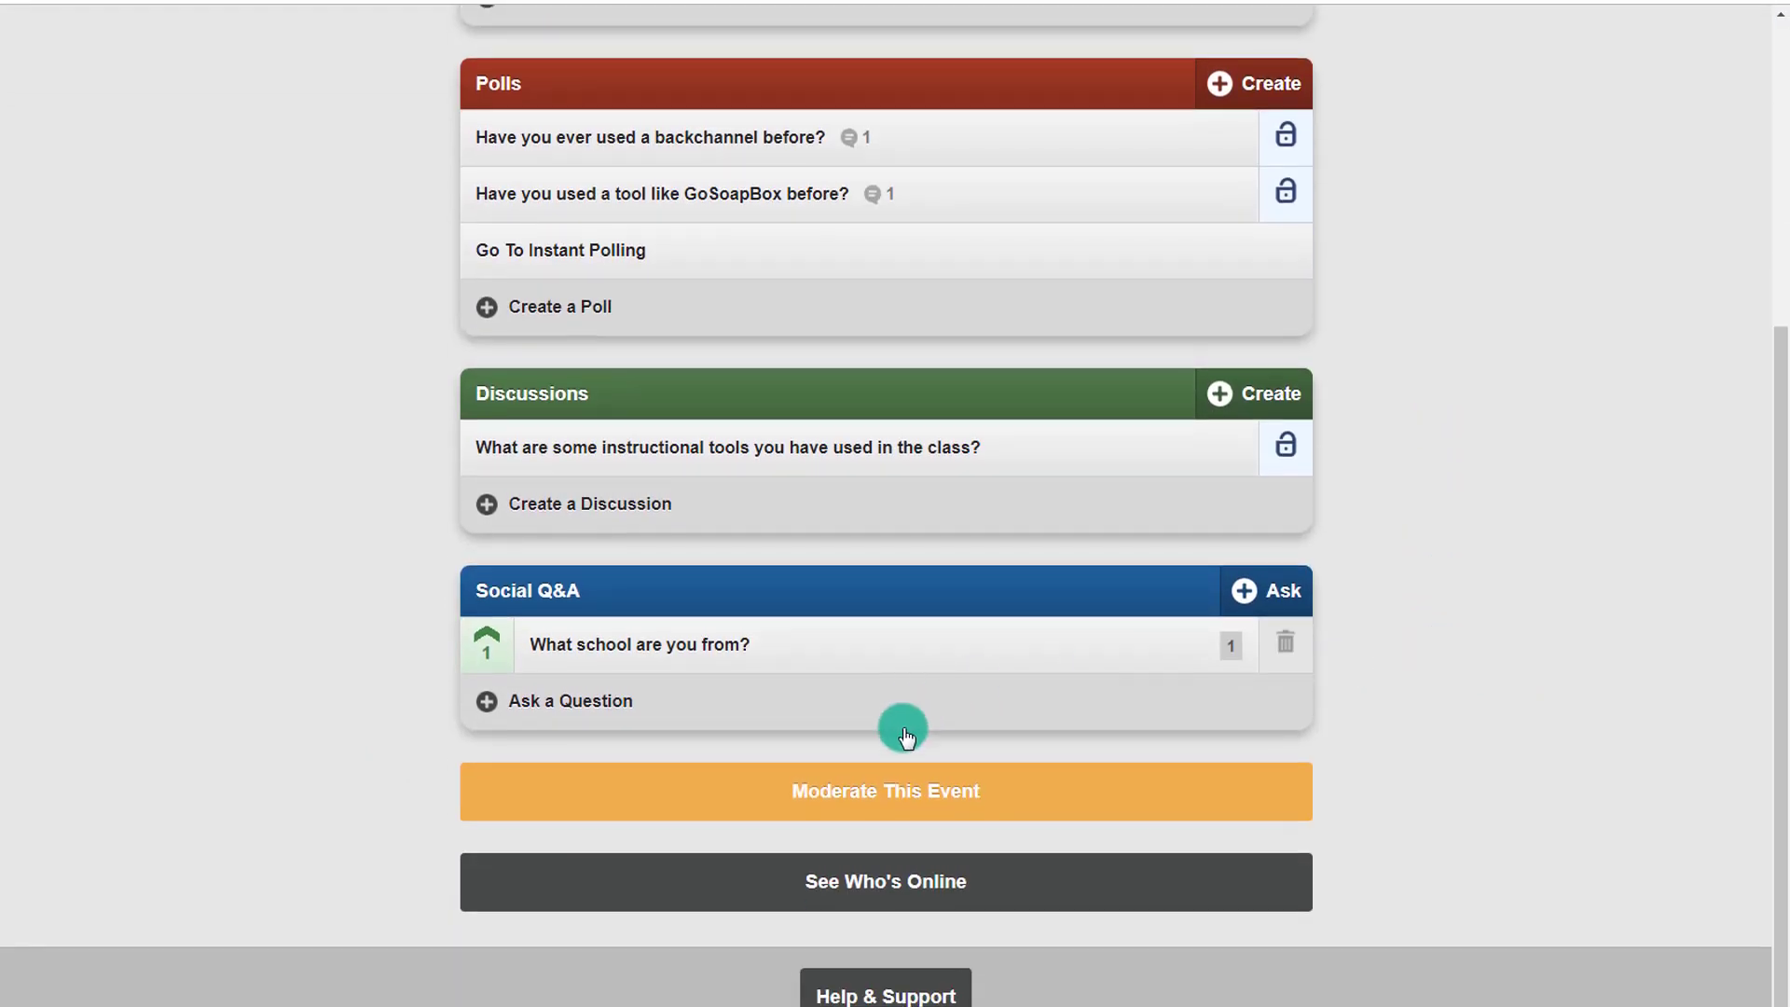
pyautogui.click(887, 789)
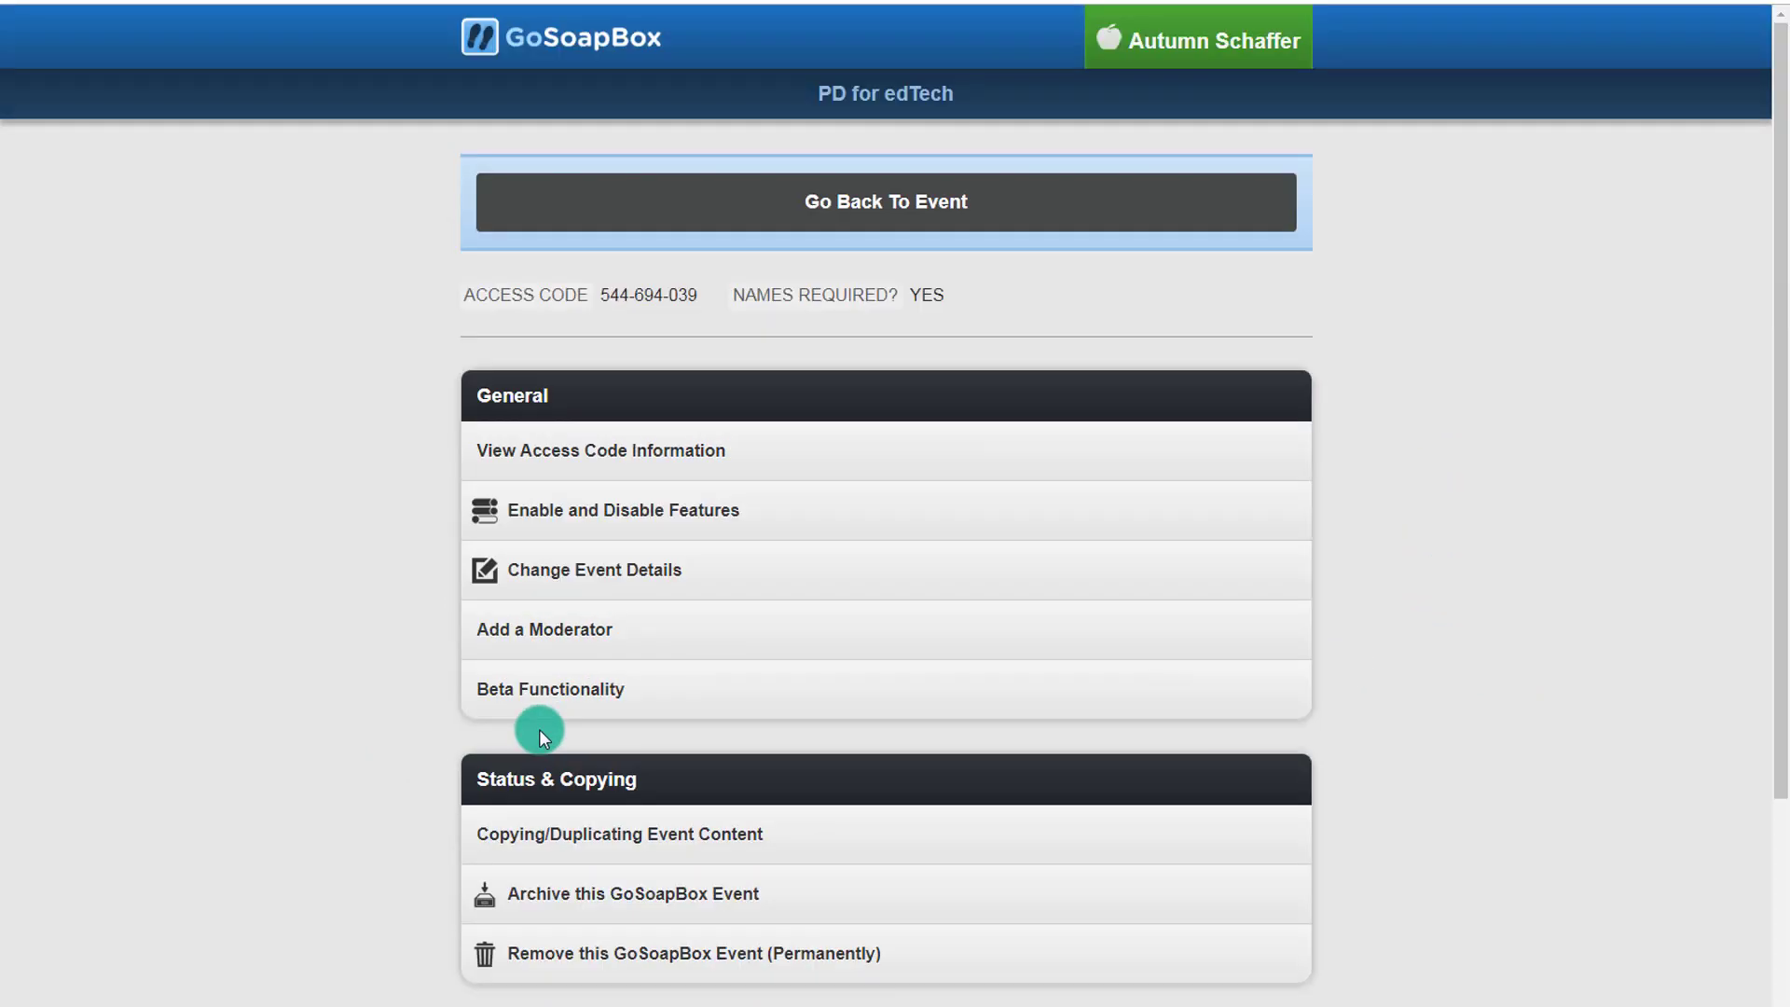
pyautogui.scroll(-3, 507, 721)
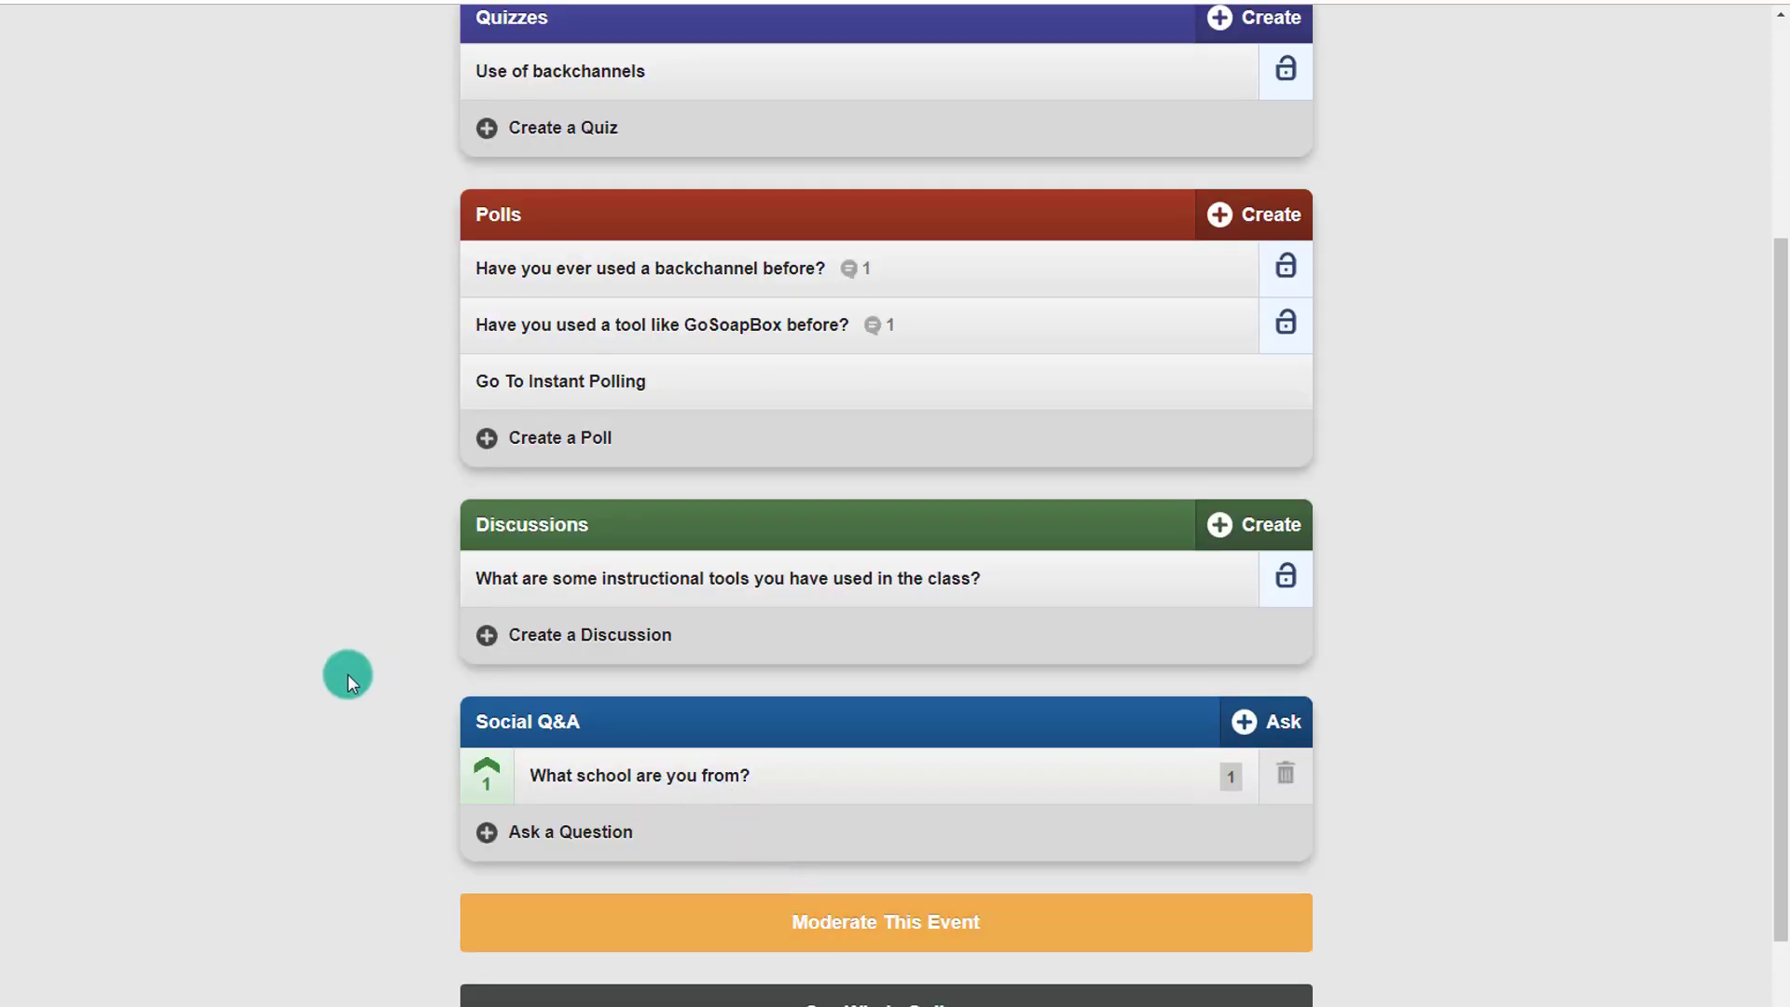
pyautogui.scroll(4, 354, 697)
pyautogui.scroll(-2, 354, 697)
pyautogui.scroll(-3, 354, 697)
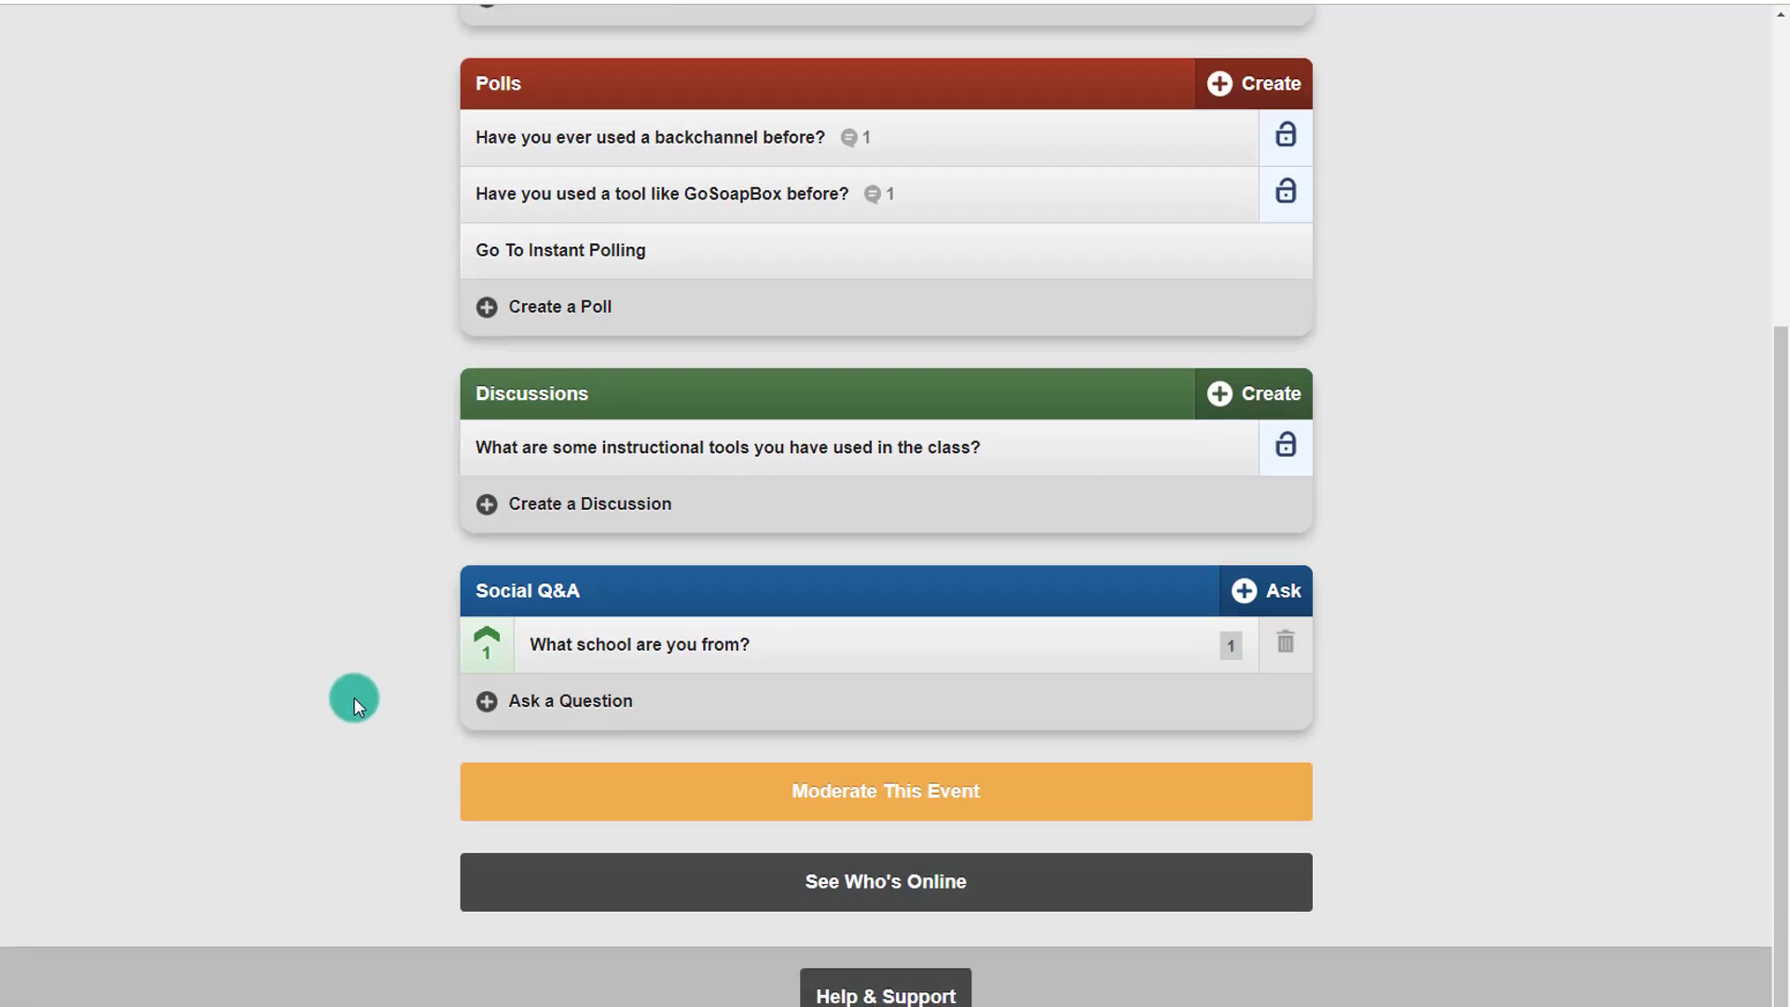
# - Review the event's beta functionality settings, highlight Threaded Discussions in the feature list, and return to the event
pyautogui.click(839, 798)
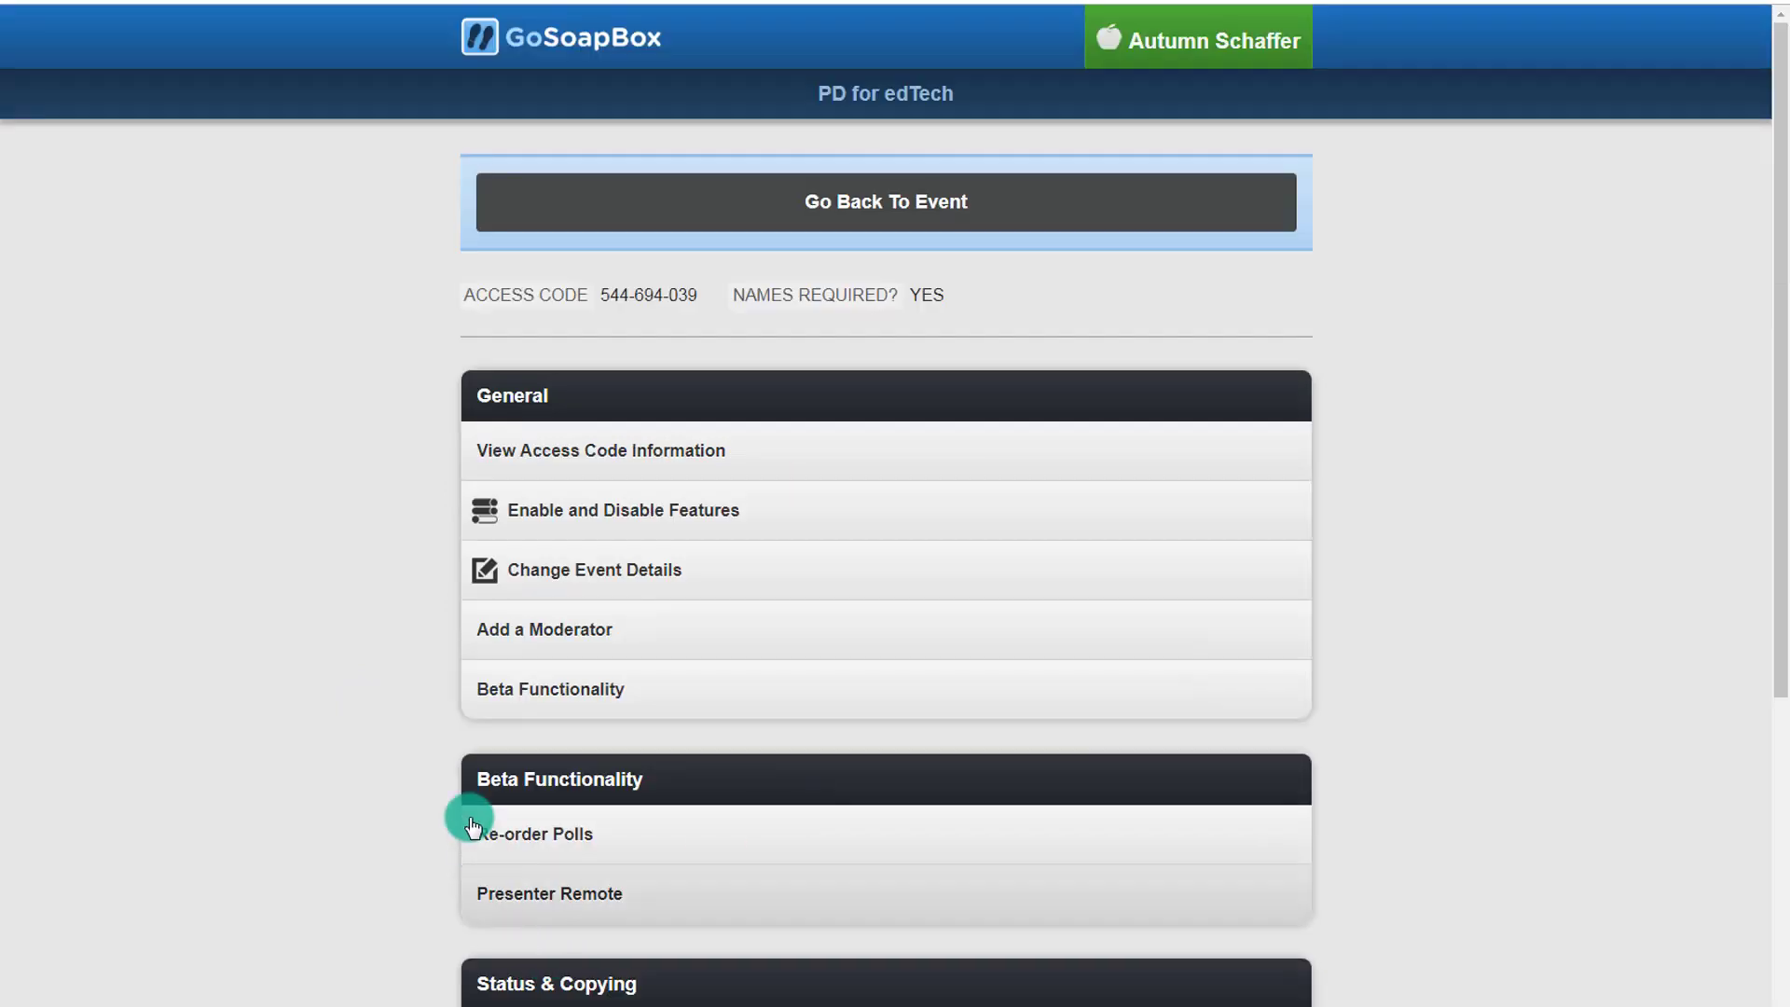
pyautogui.scroll(-3, 407, 774)
pyautogui.scroll(-1, 406, 774)
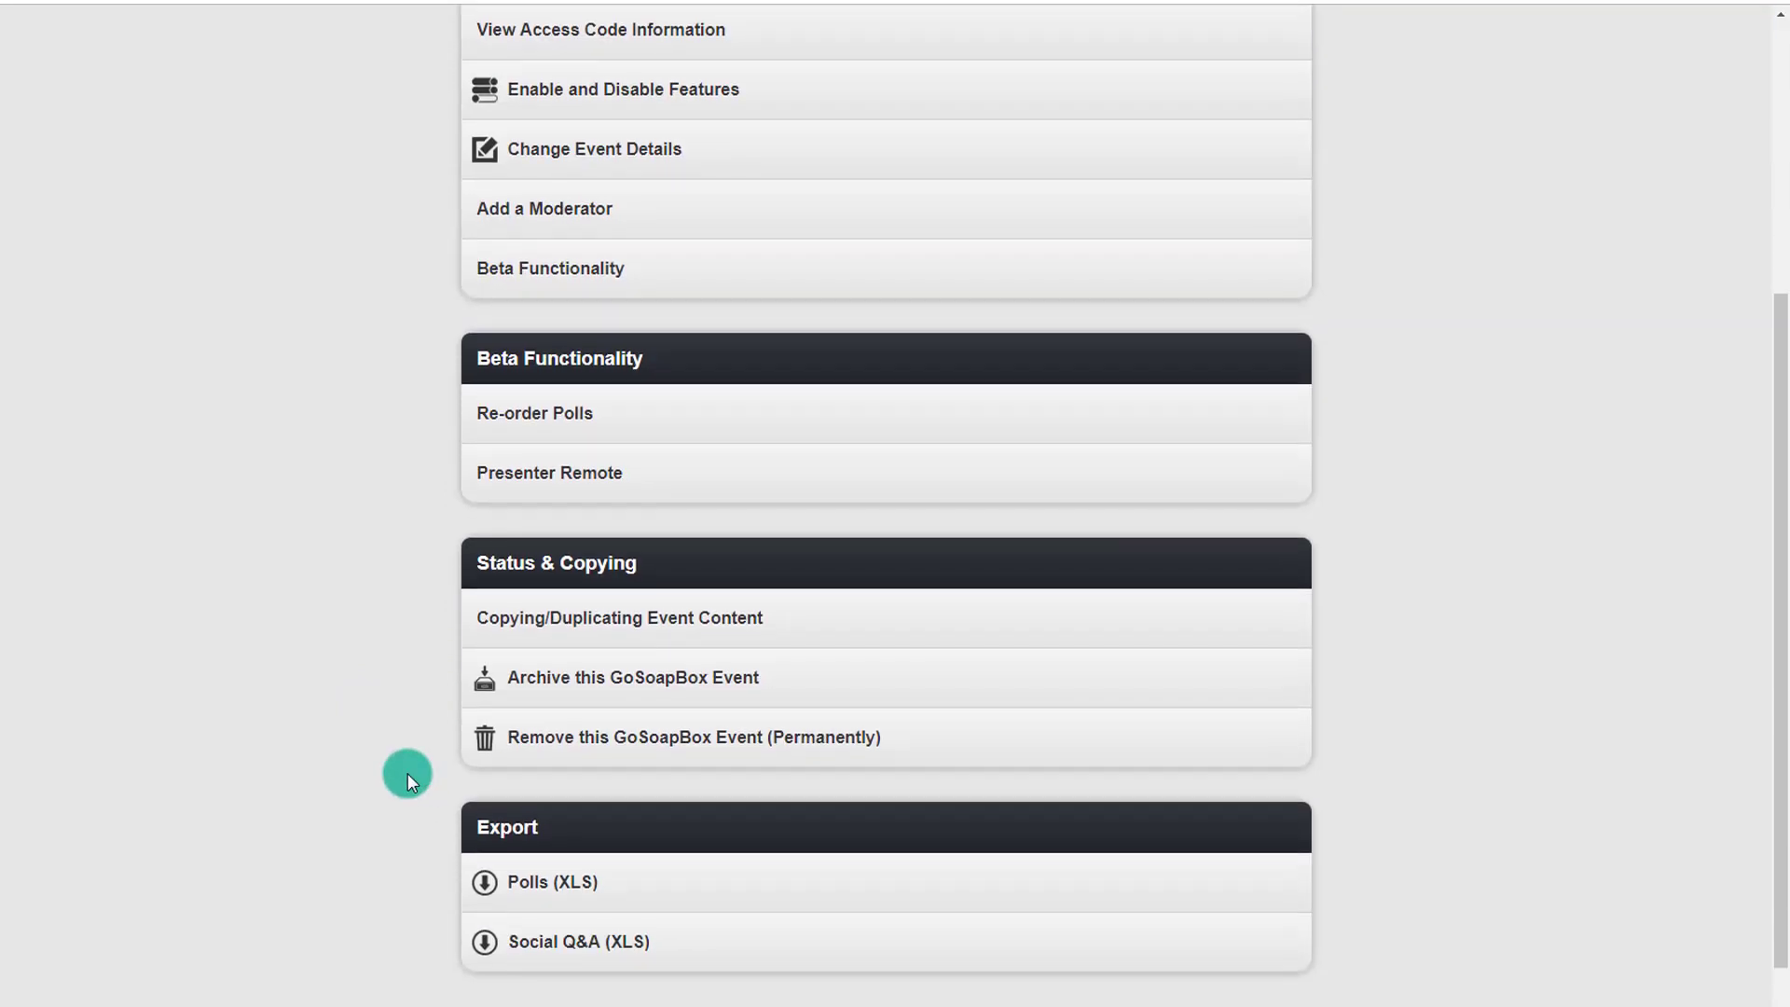
pyautogui.scroll(1, 411, 769)
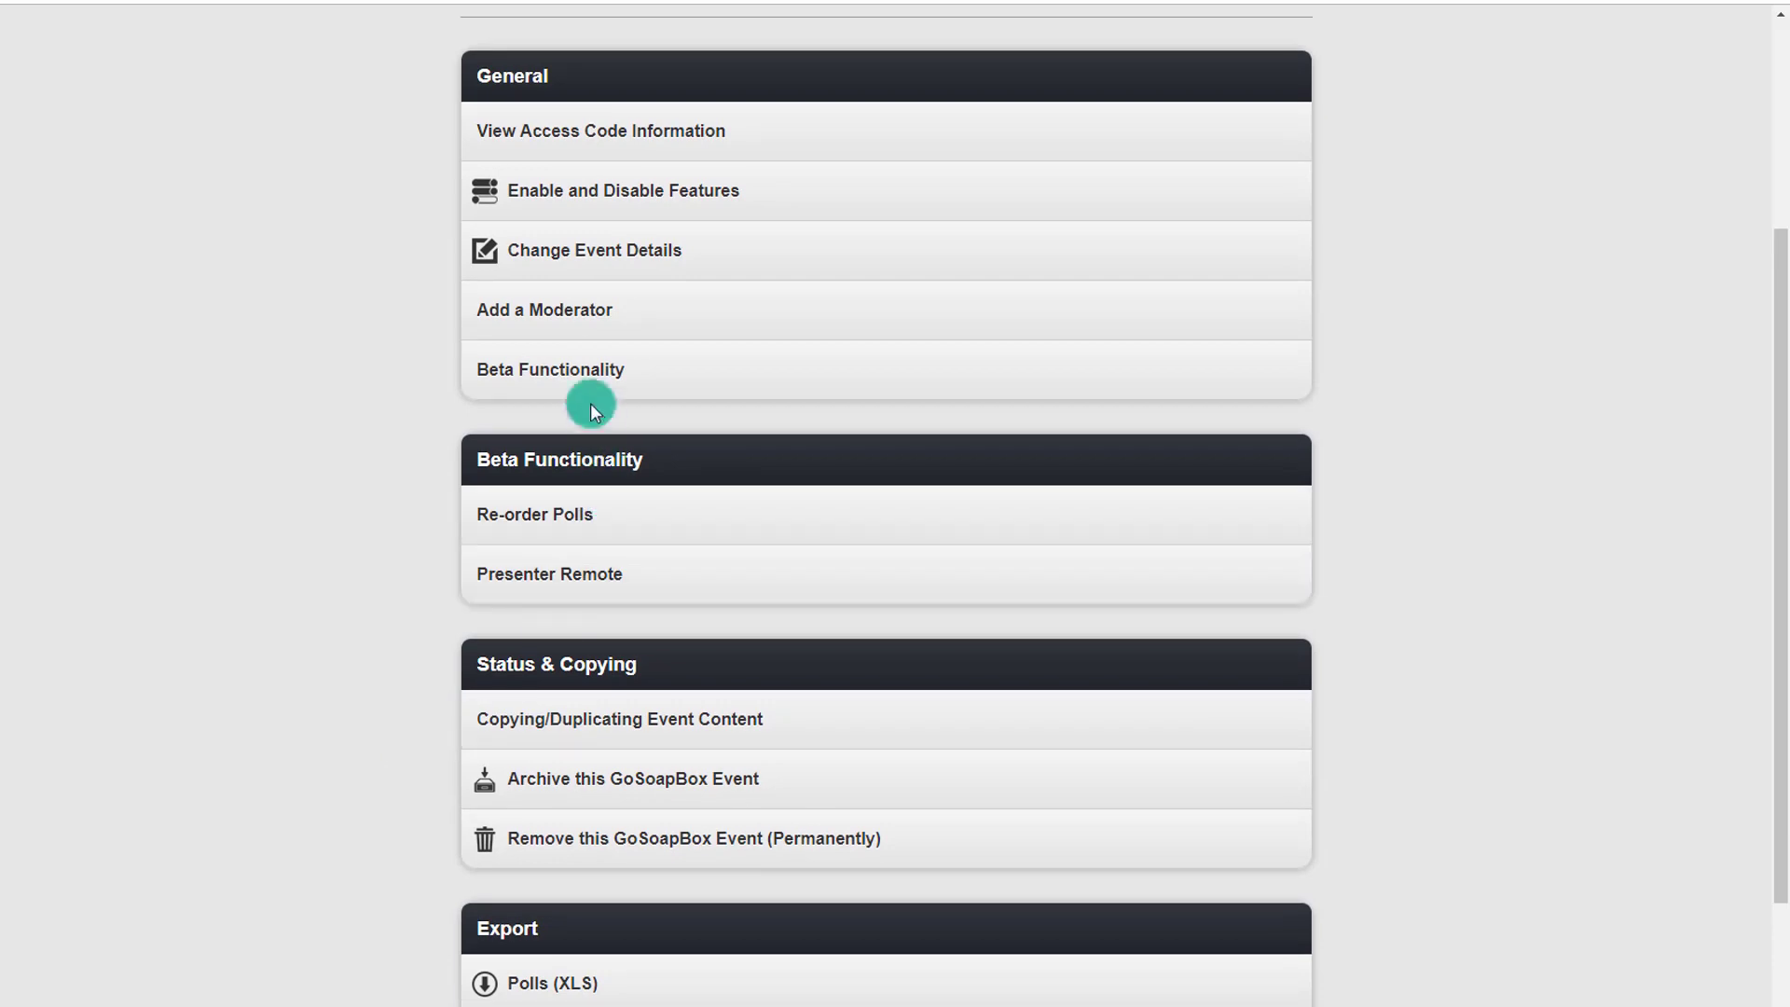
pyautogui.click(591, 384)
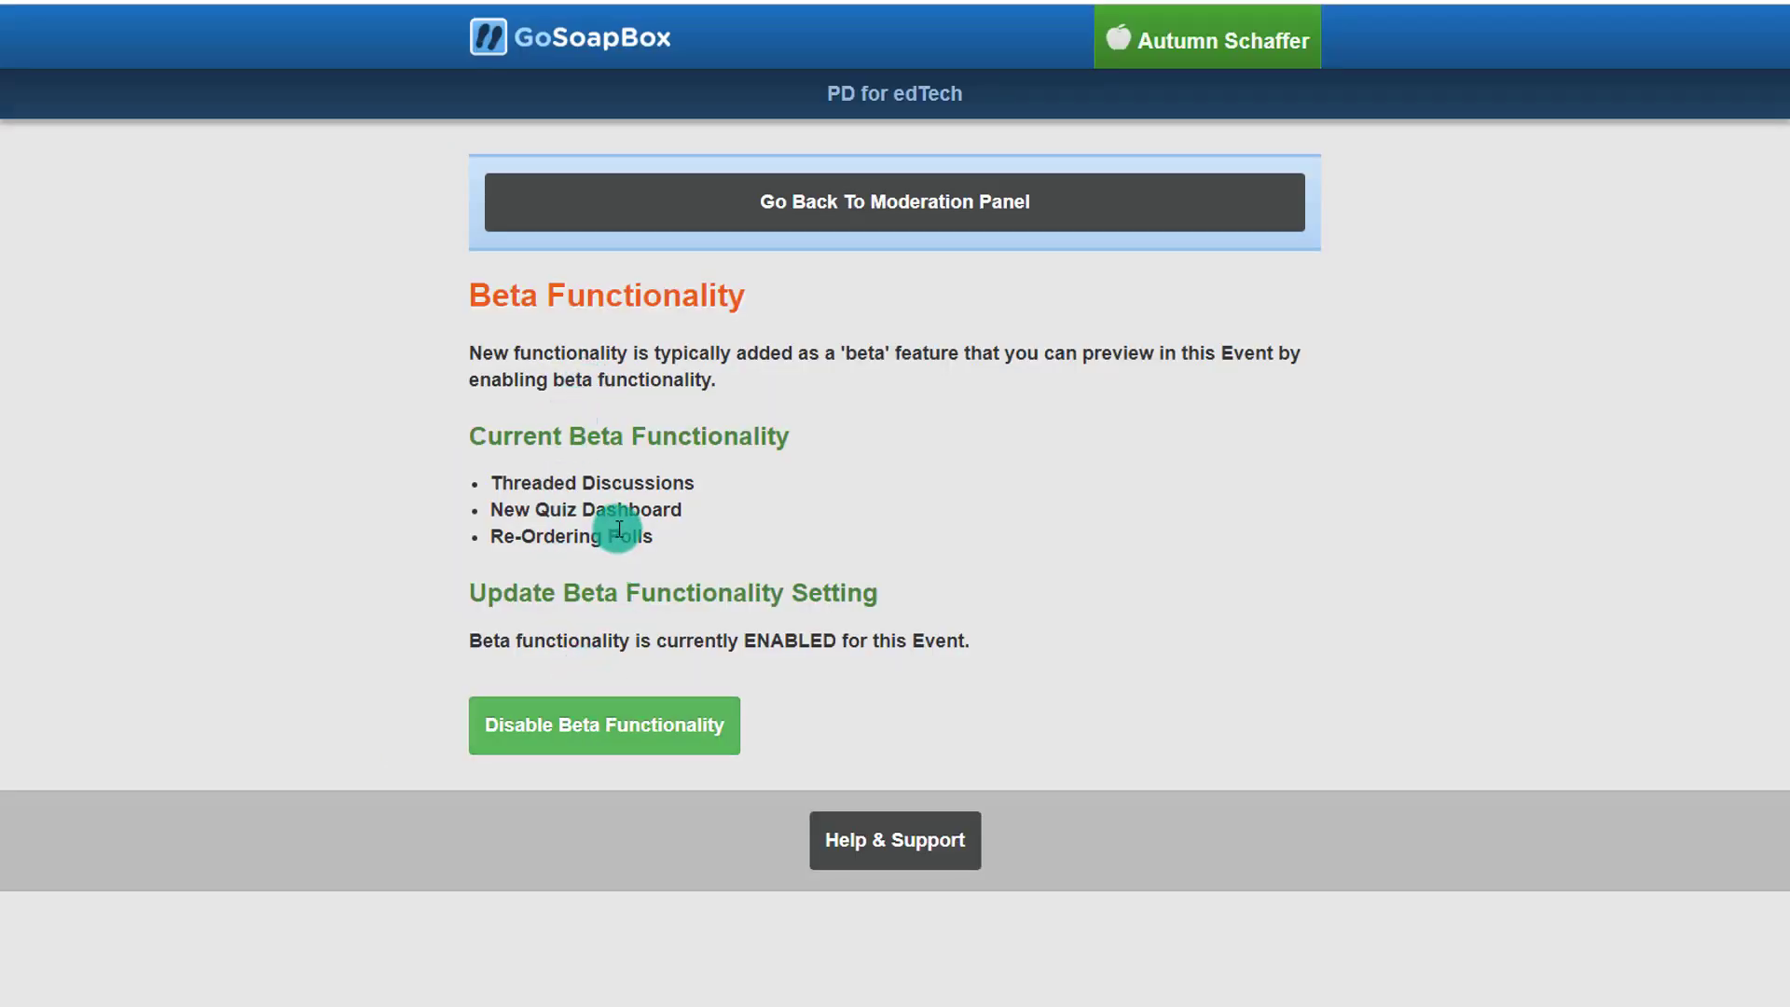
pyautogui.moveTo(695, 485); pyautogui.dragTo(488, 477)
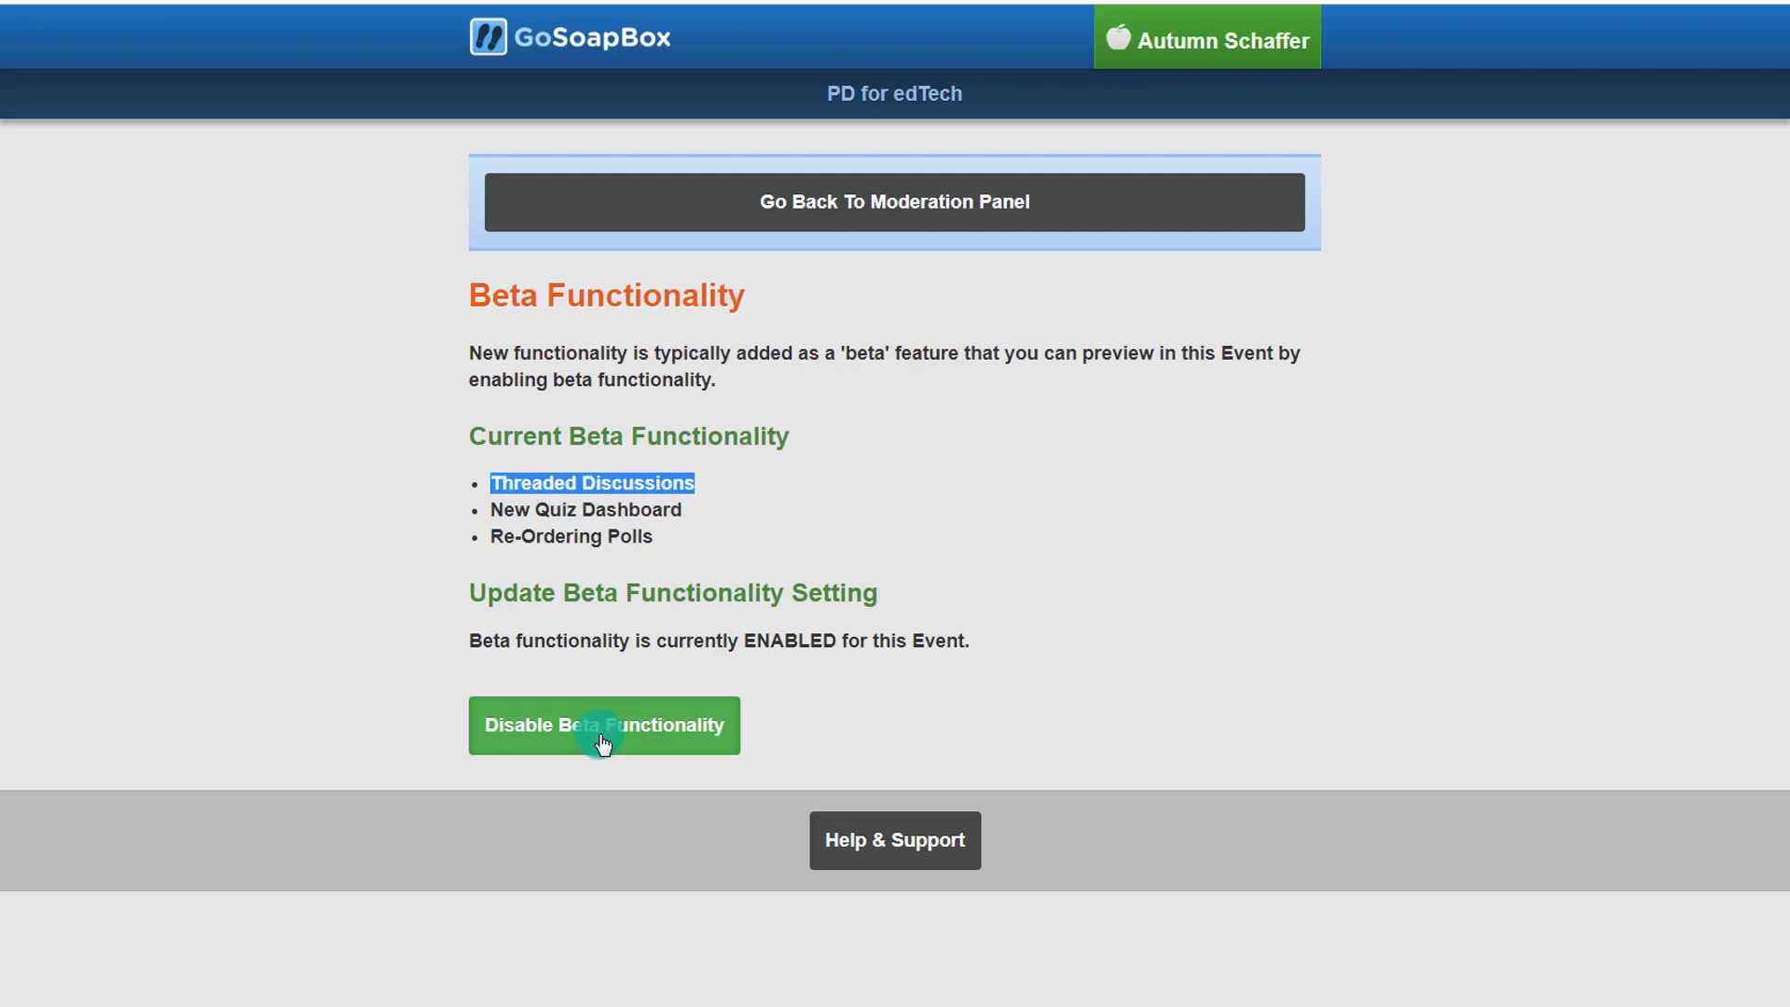
pyautogui.click(863, 208)
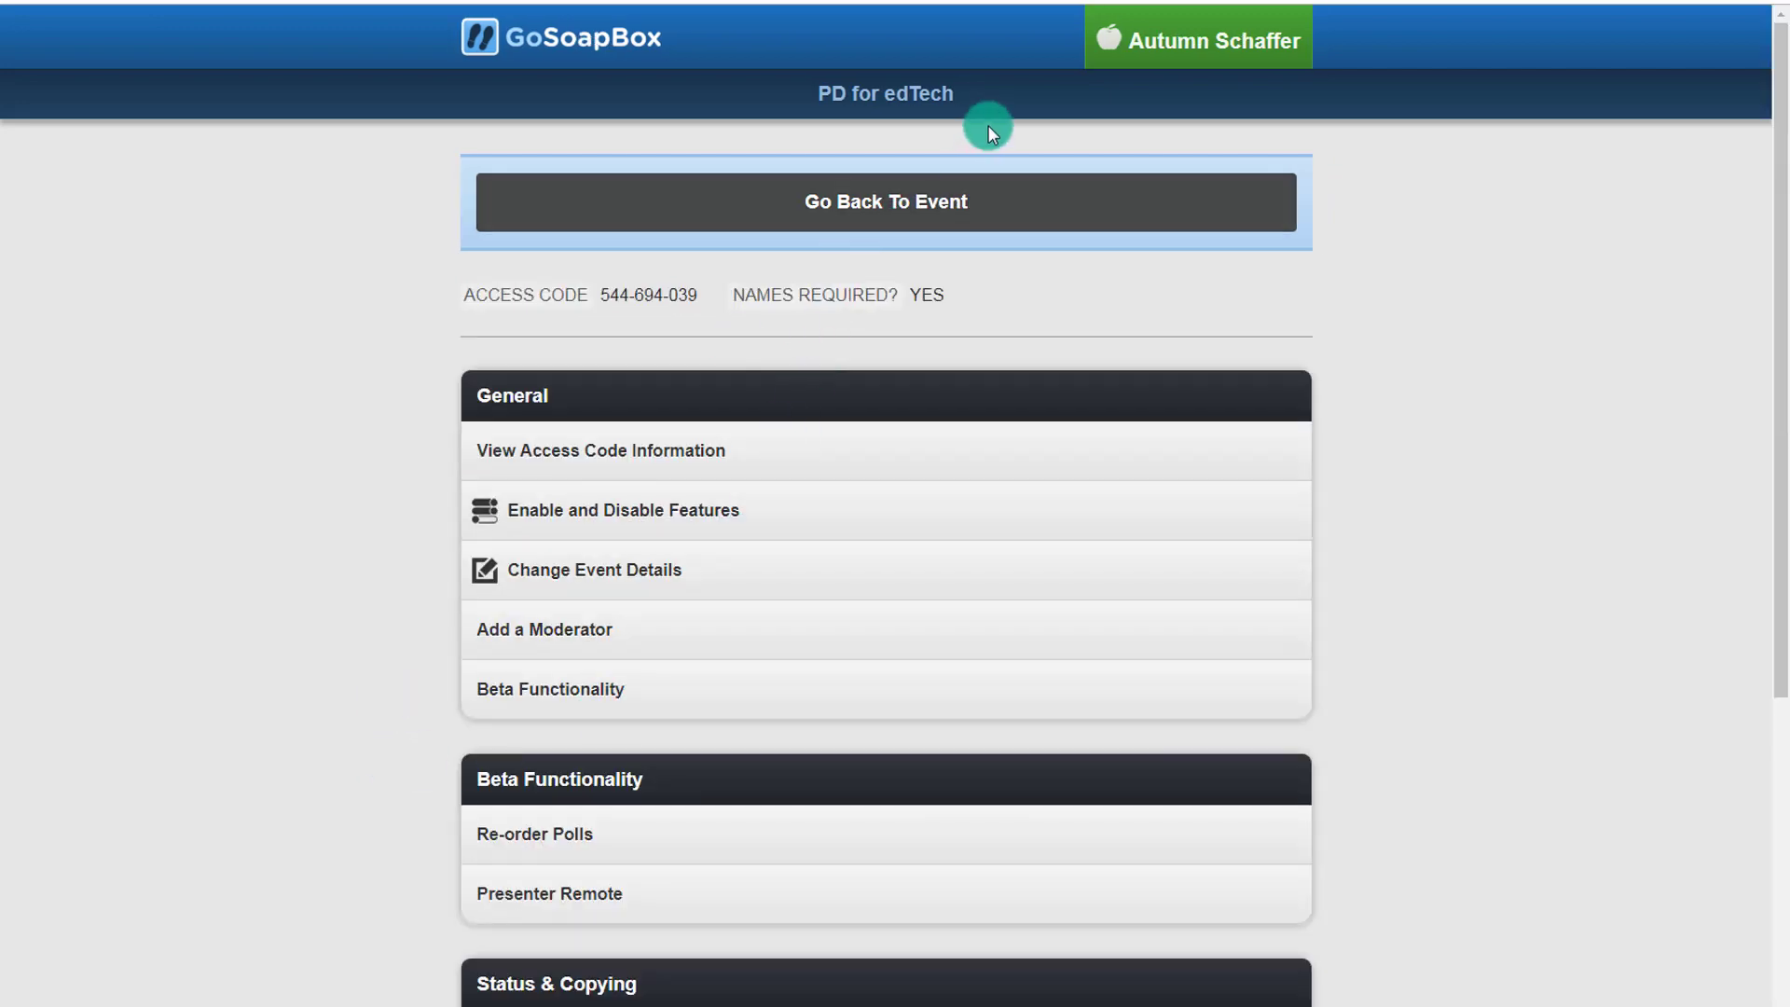
pyautogui.click(911, 209)
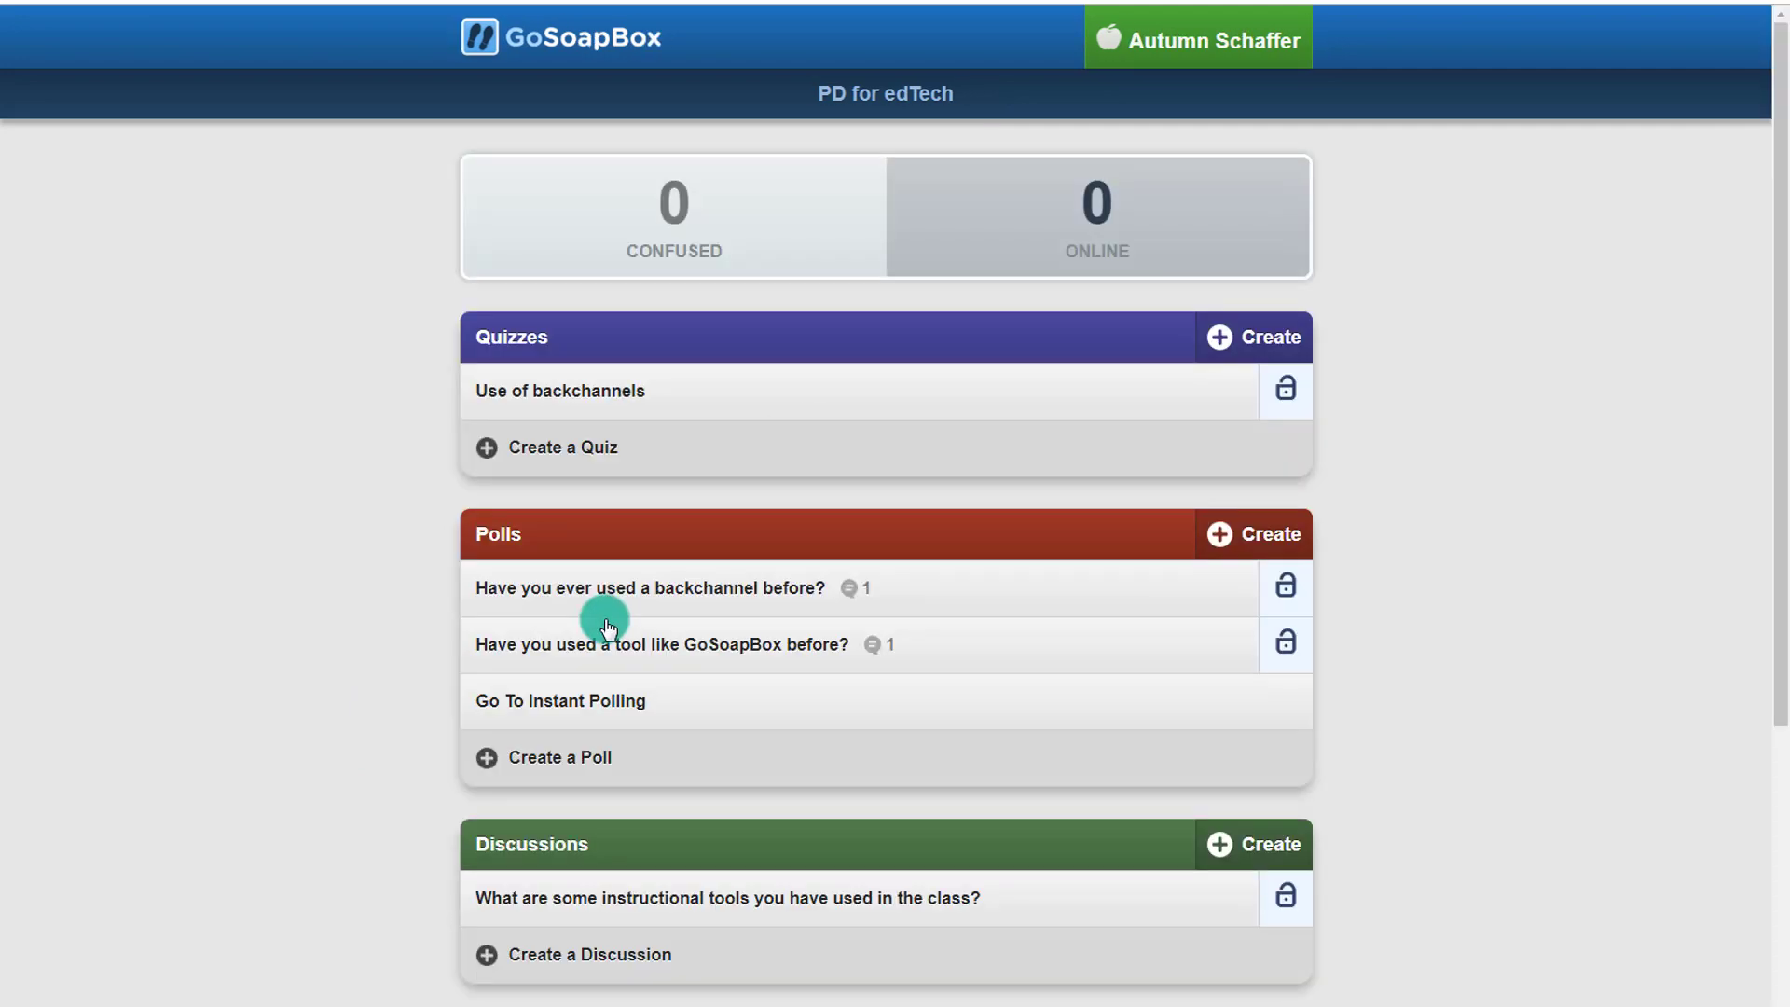
# - Post the threaded reply "I love plickers too!" to the existing comment in the instructional tools discussion and return to the event
pyautogui.scroll(-2, 385, 628)
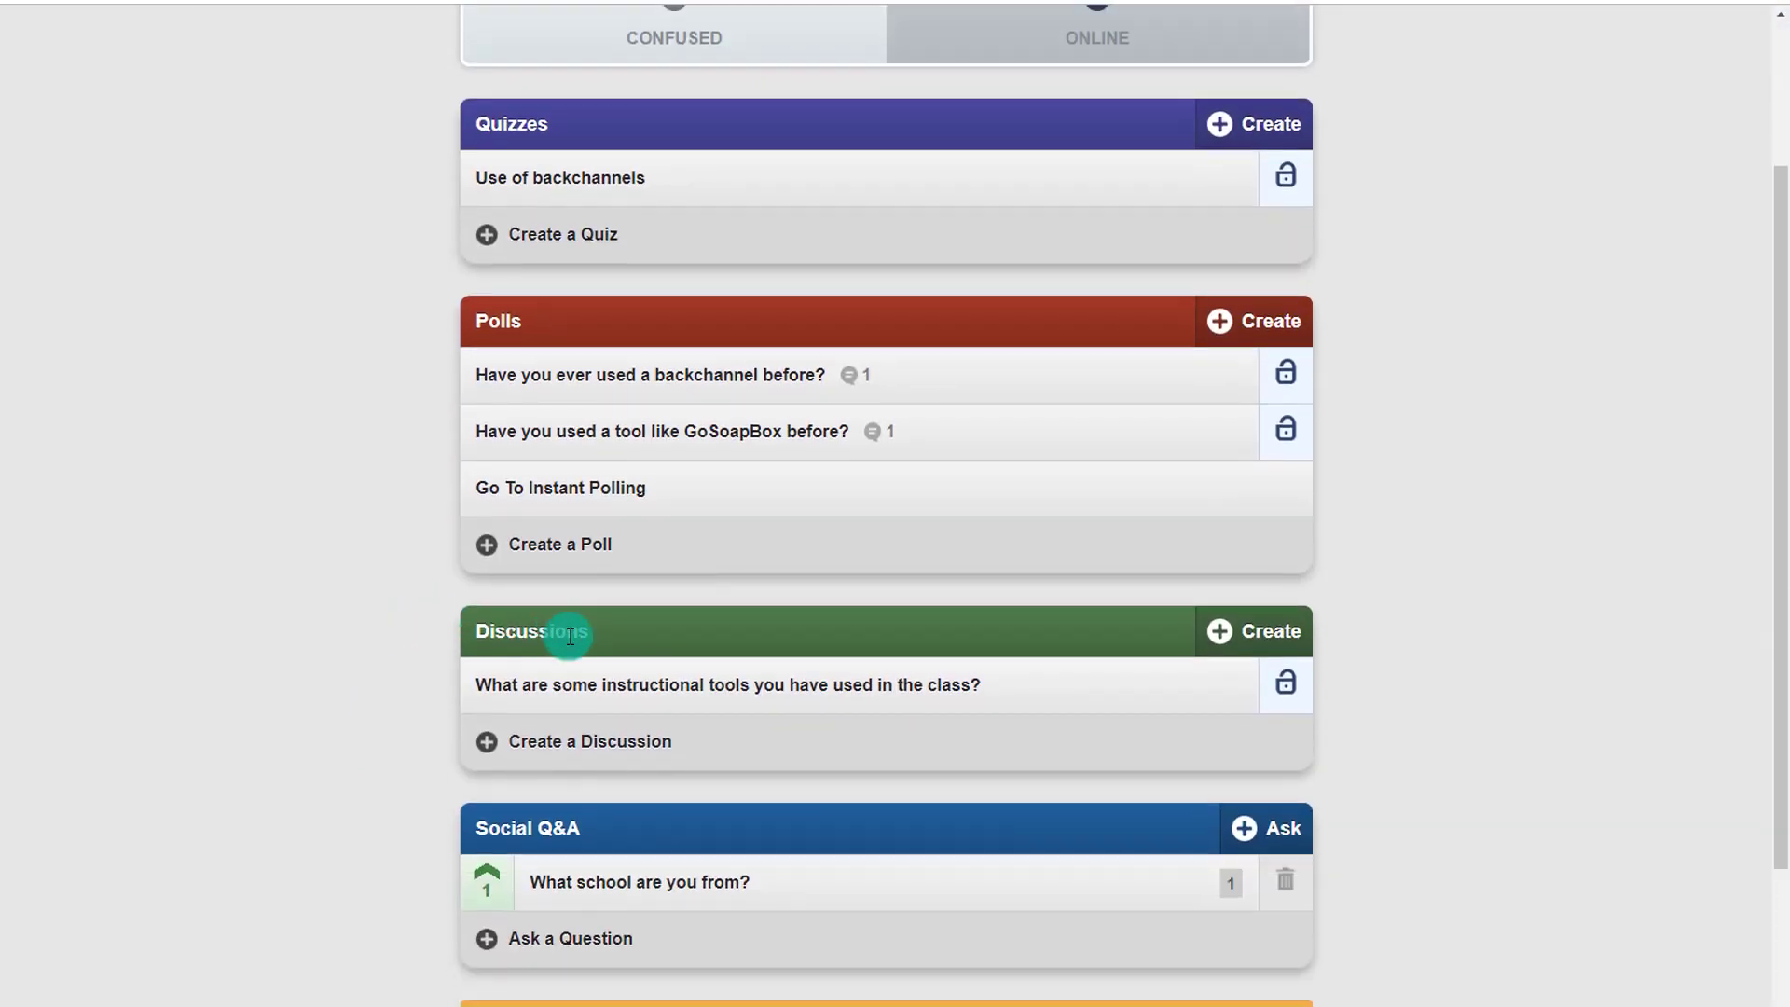
pyautogui.click(600, 699)
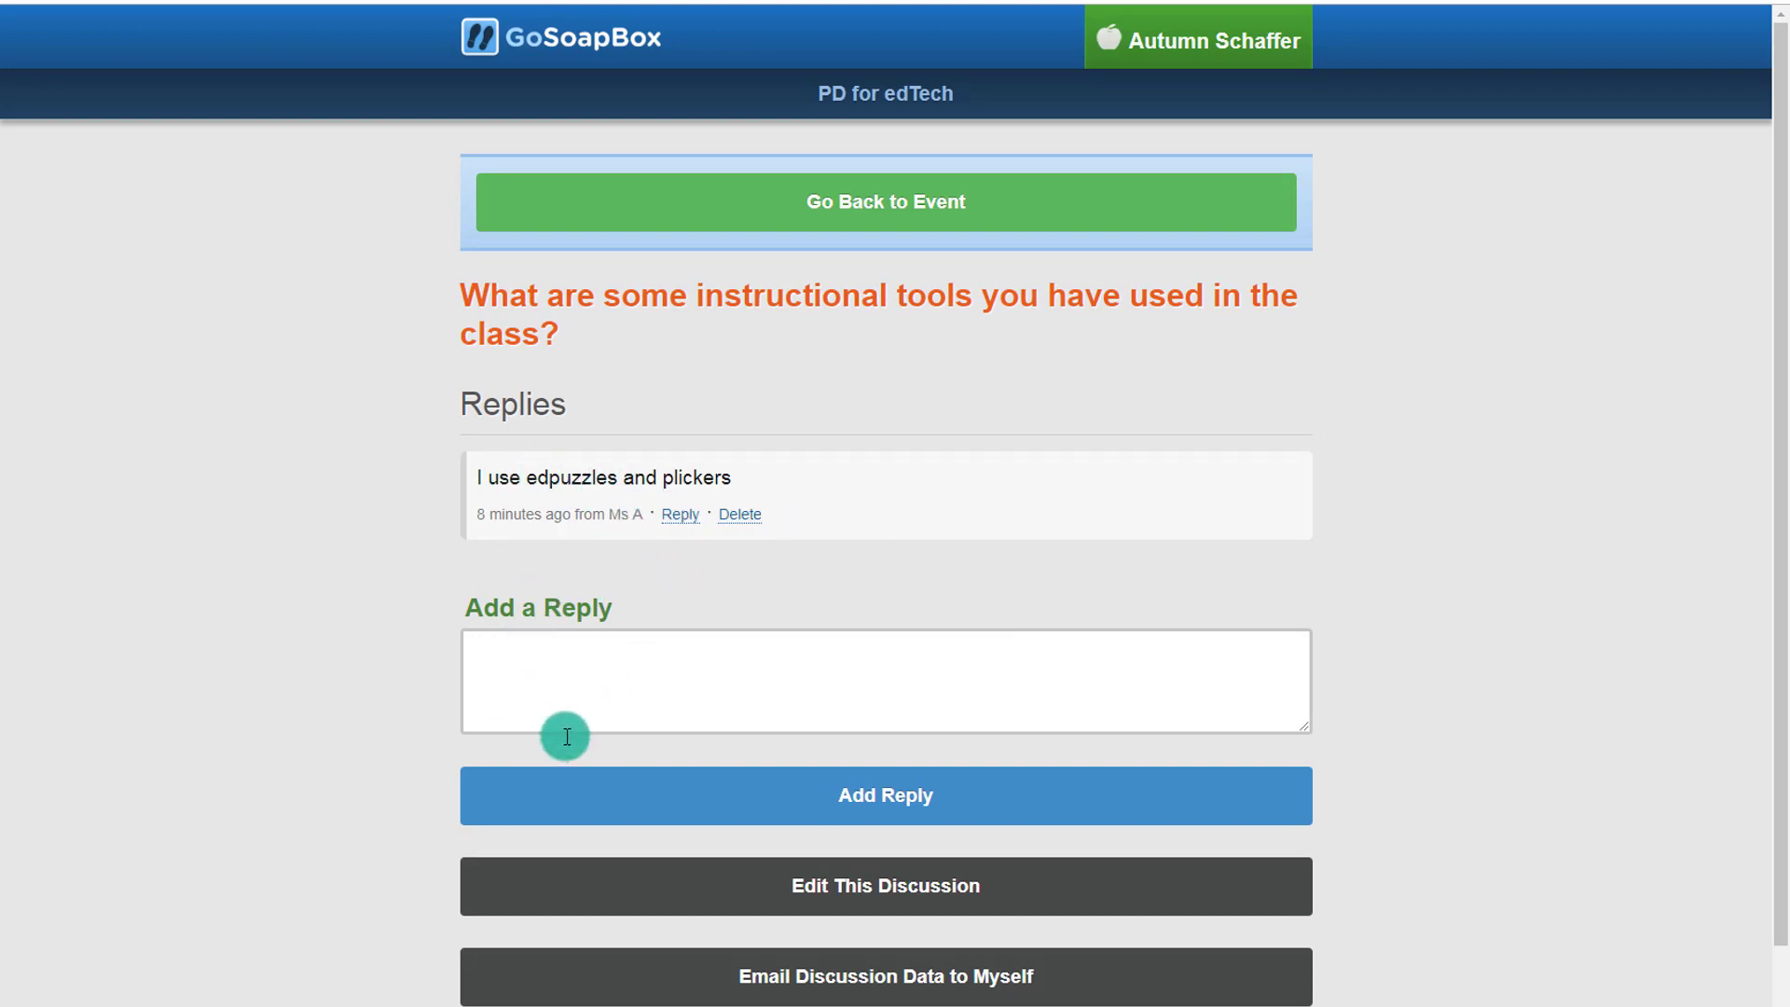
pyautogui.click(681, 514)
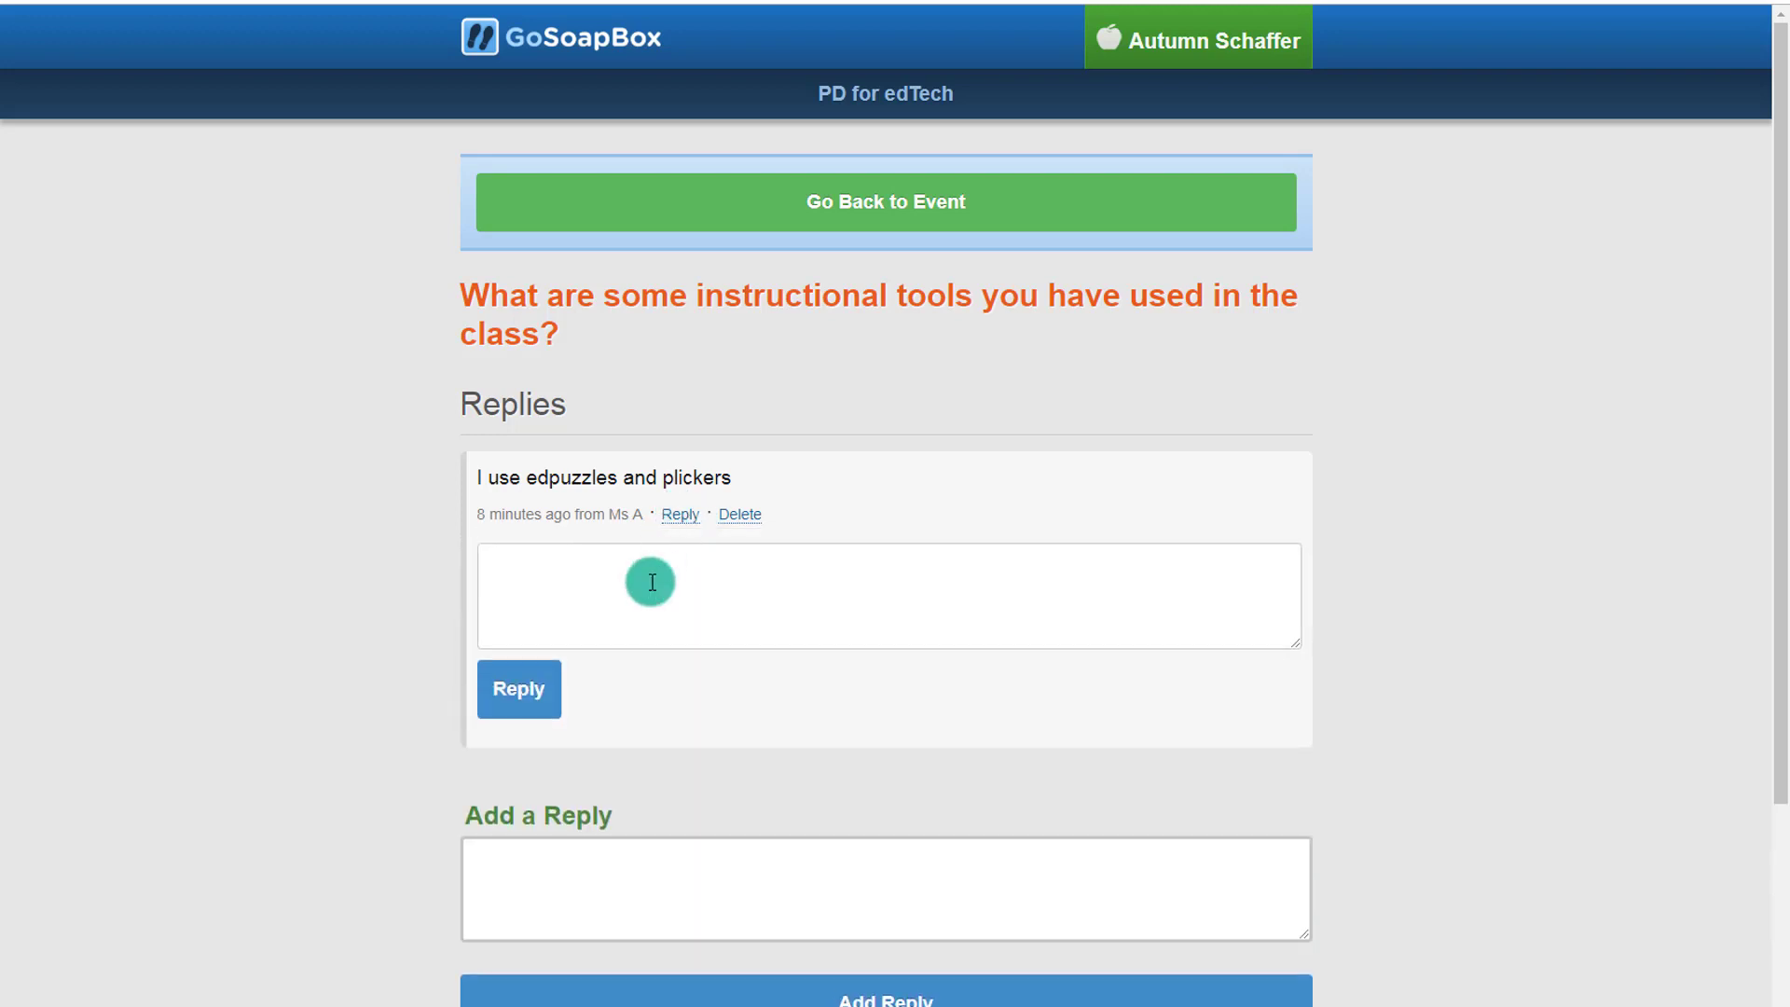
pyautogui.click(651, 583)
pyautogui.write('I love plickers too!')
pyautogui.click(536, 688)
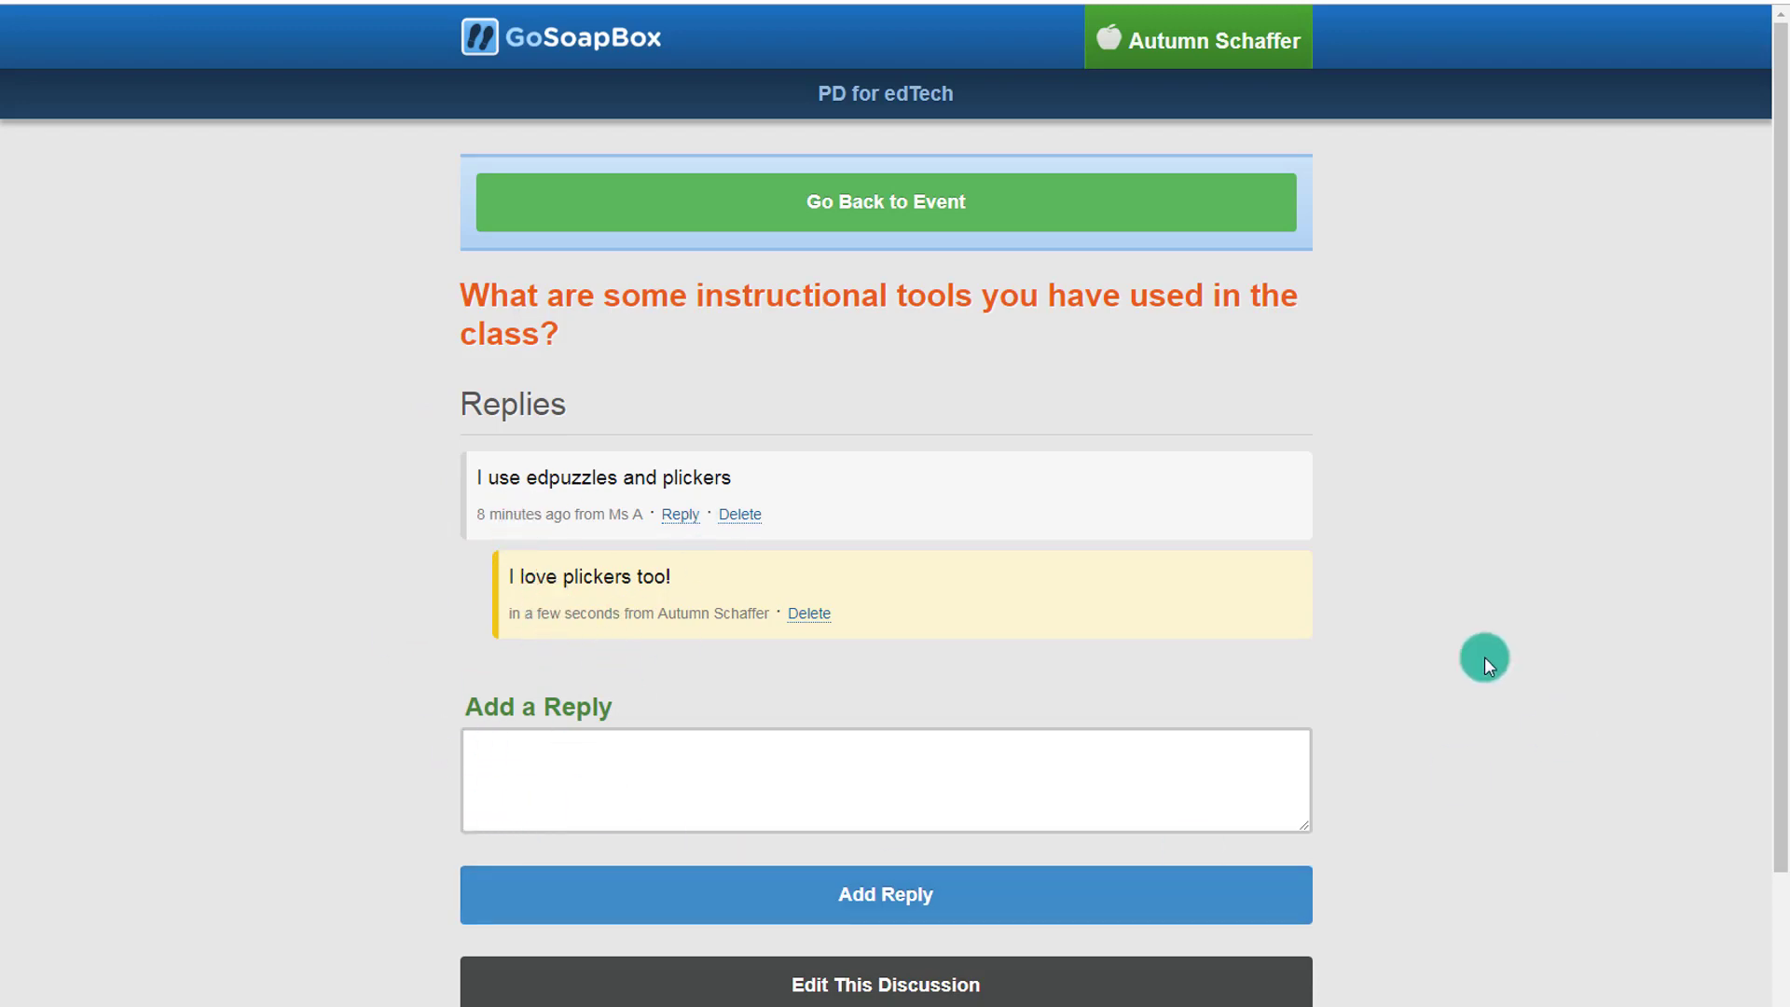
pyautogui.click(859, 217)
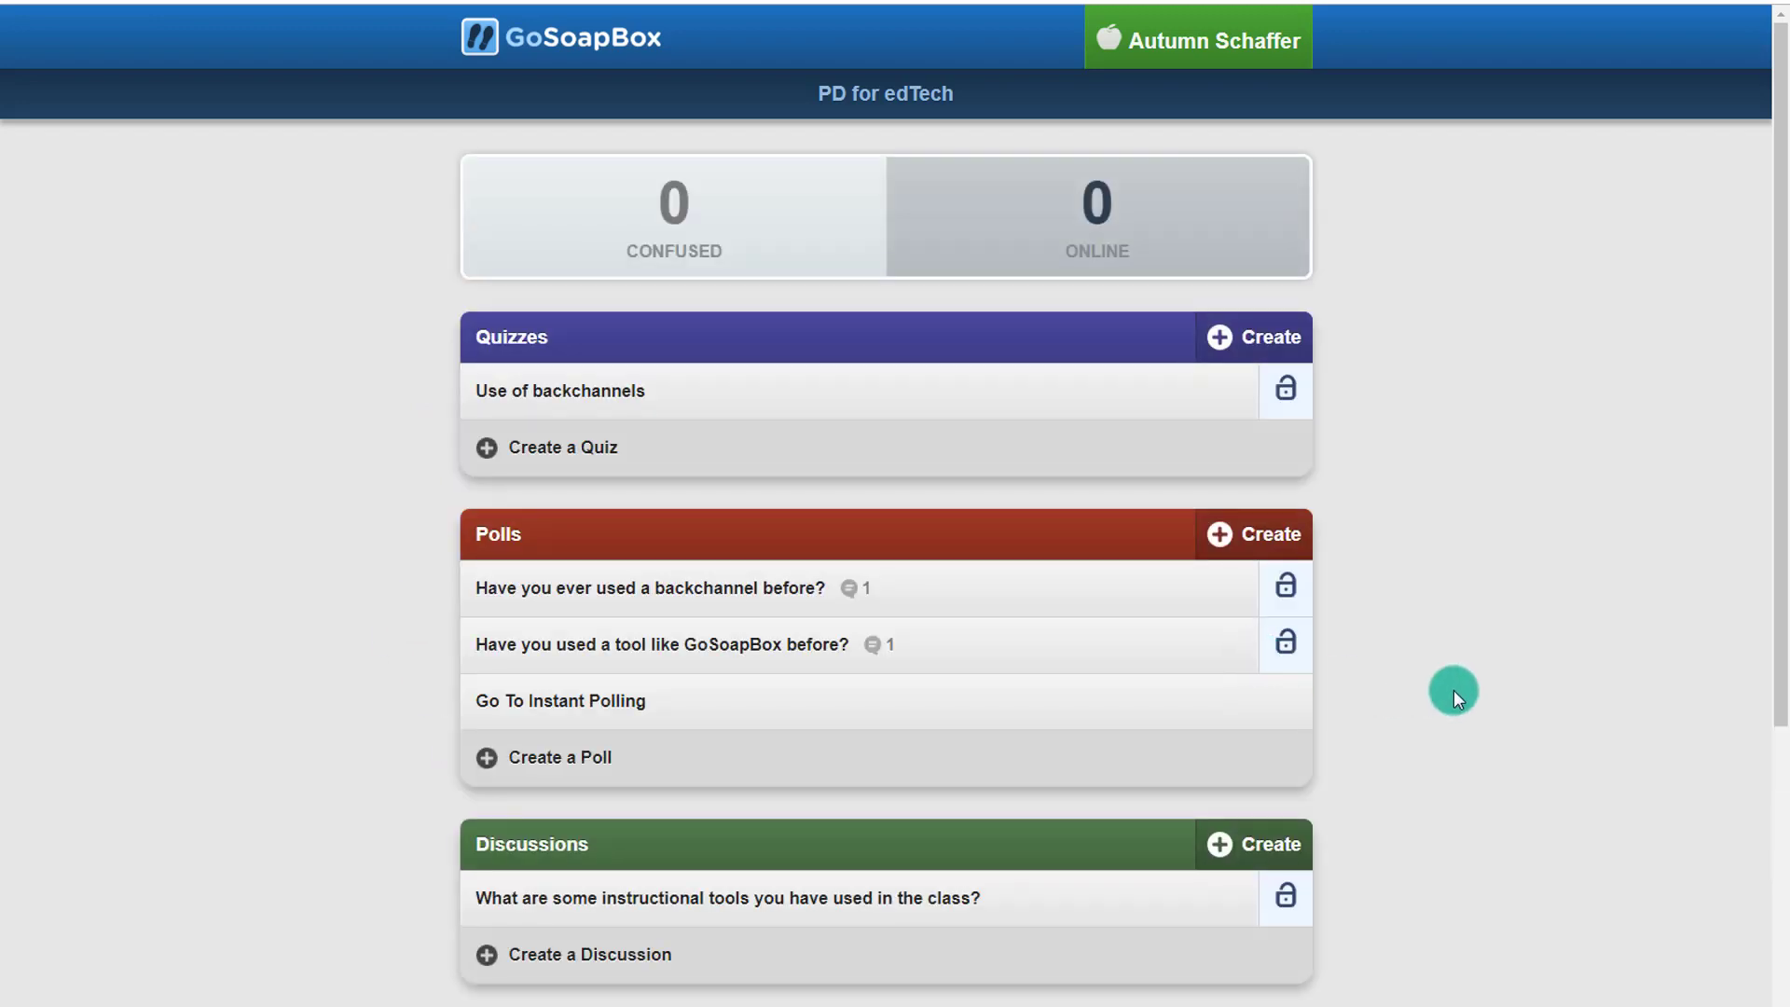
pyautogui.scroll(-5, 1432, 679)
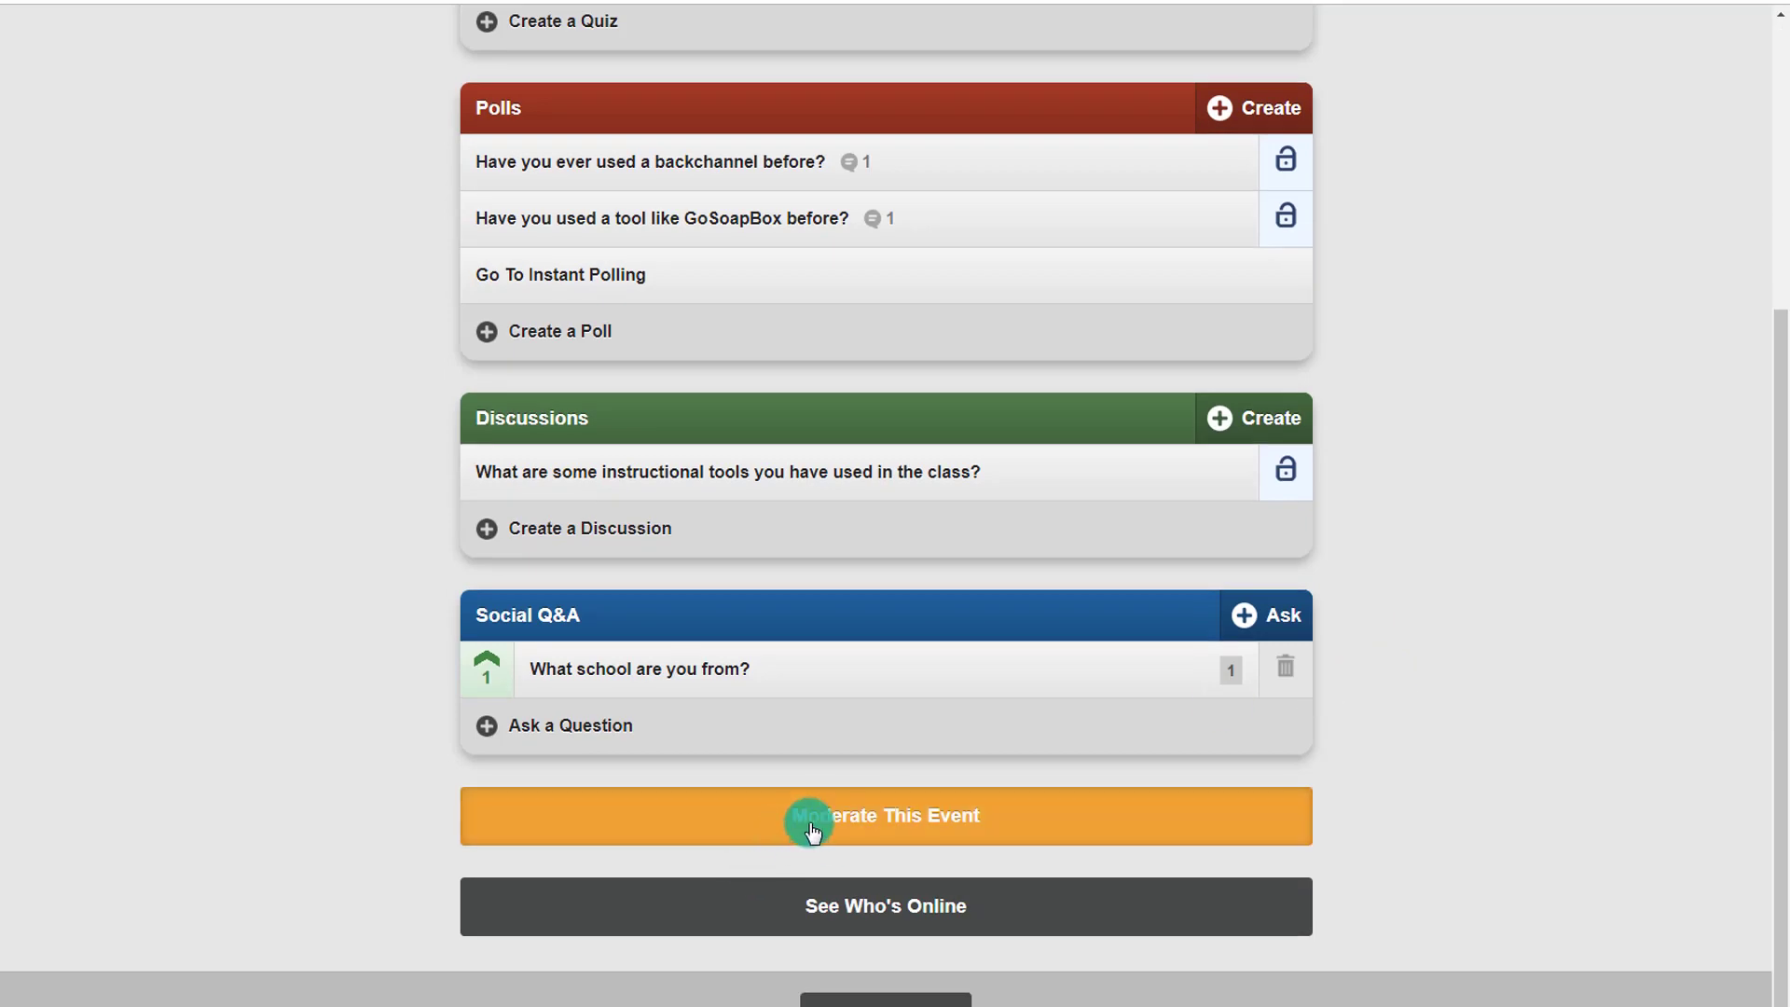
pyautogui.click(811, 830)
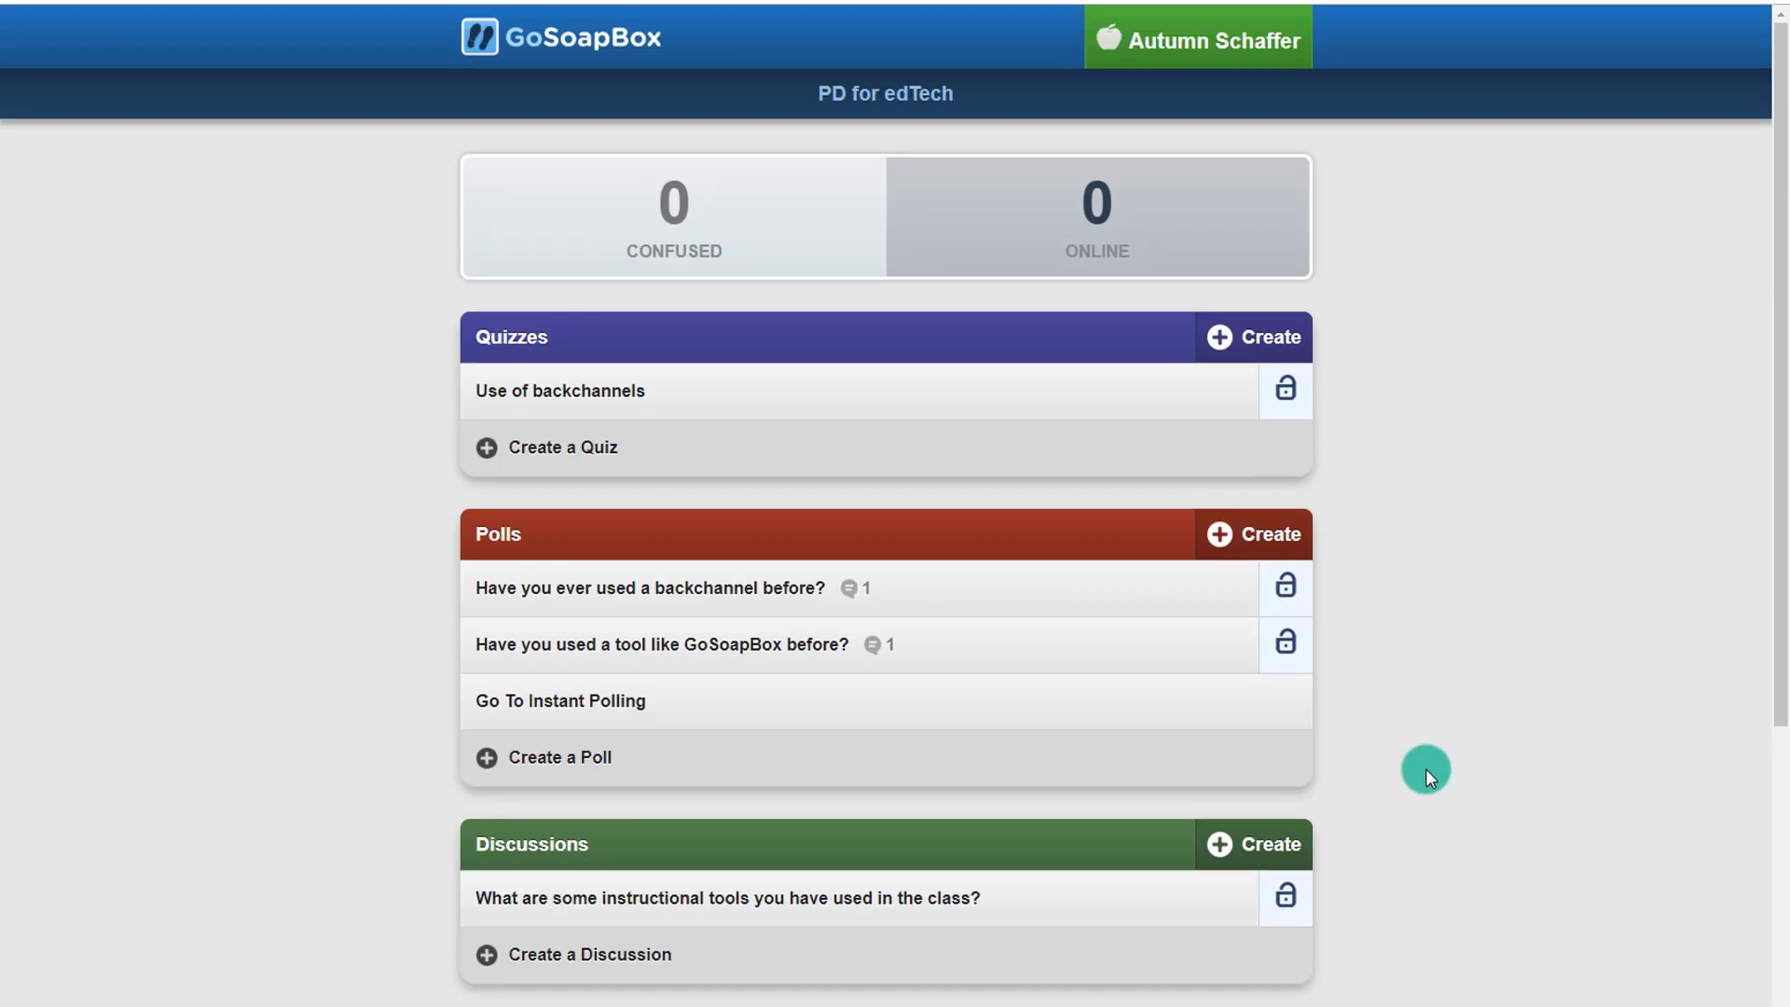